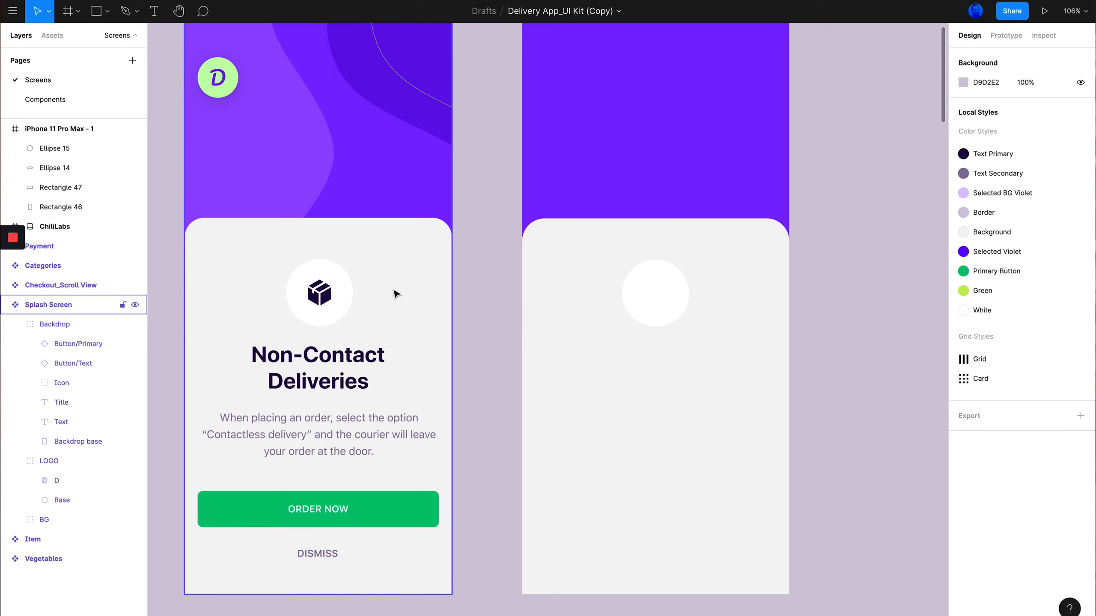
Open the Evericons for Figma resource page and look over the free icon set
scroll(560, 281, up, 2)
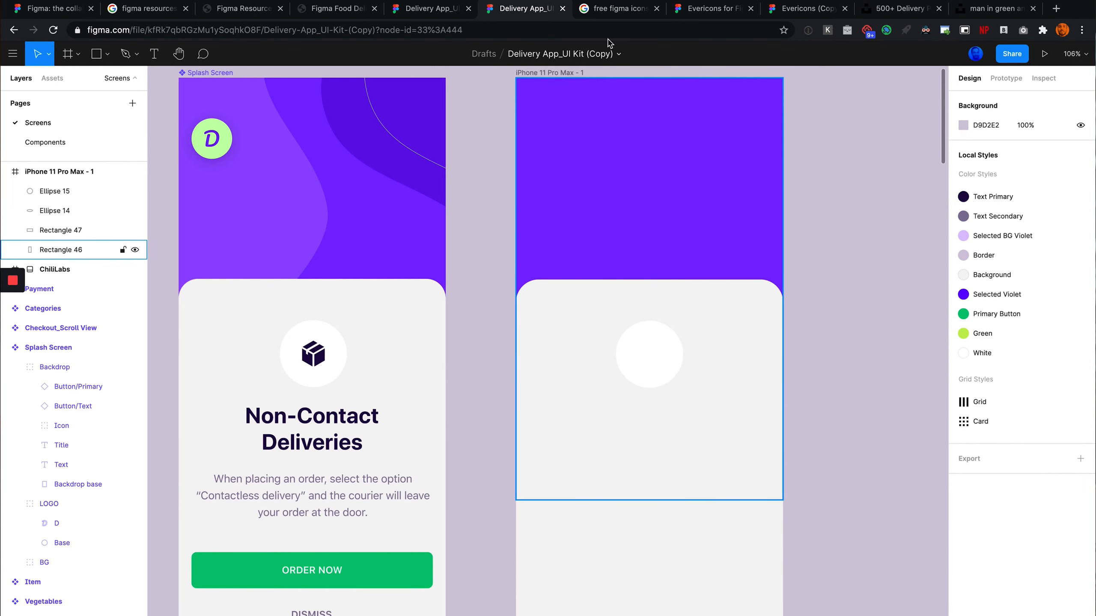
click(620, 10)
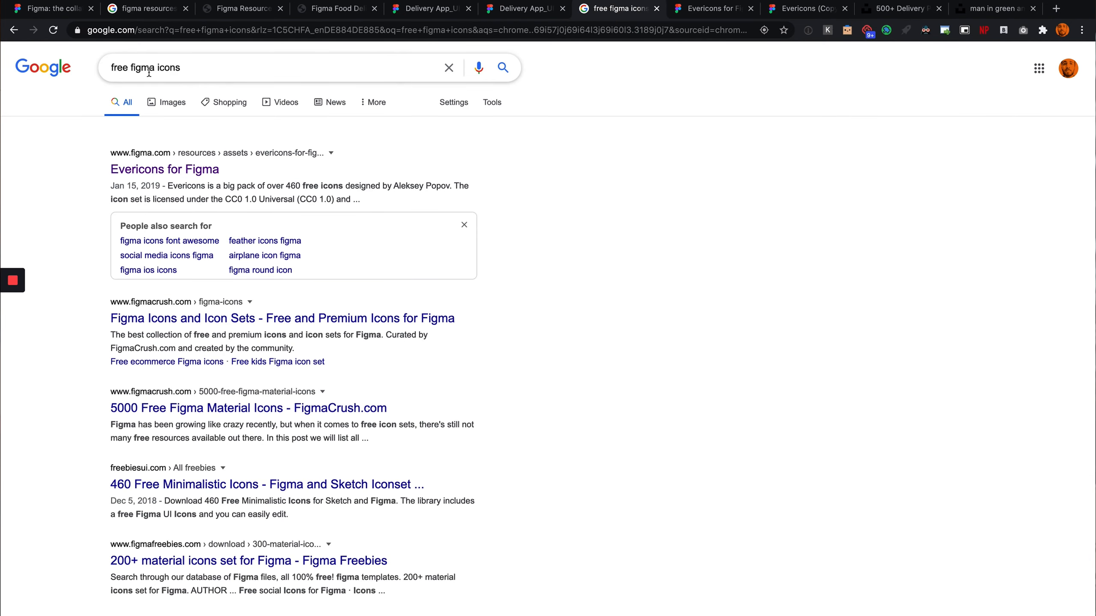
click(723, 11)
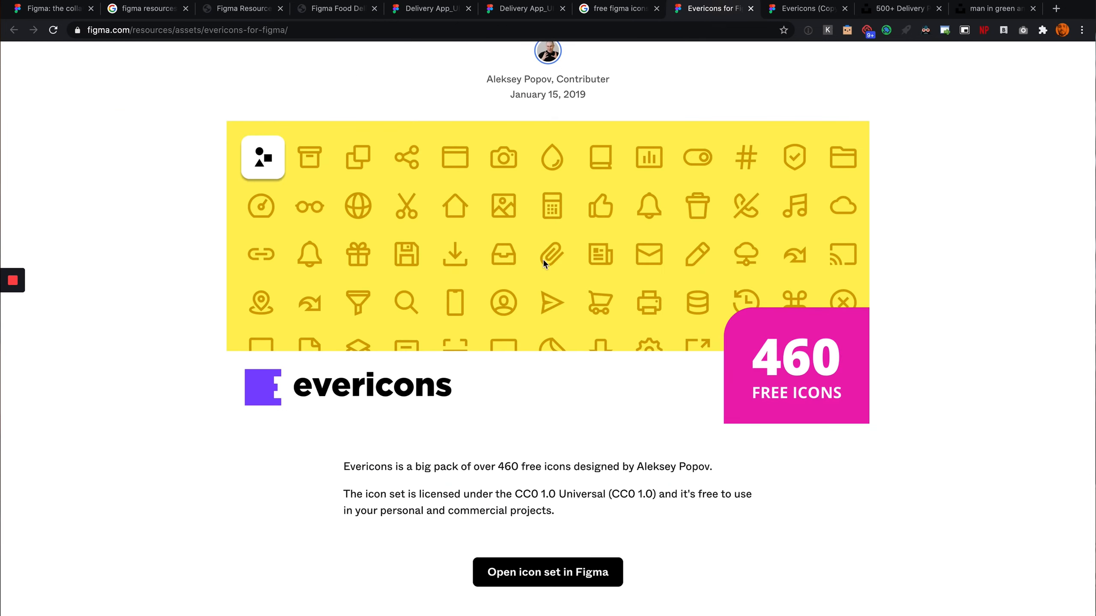
scroll(577, 246, down, 7)
scroll(577, 246, up, 10)
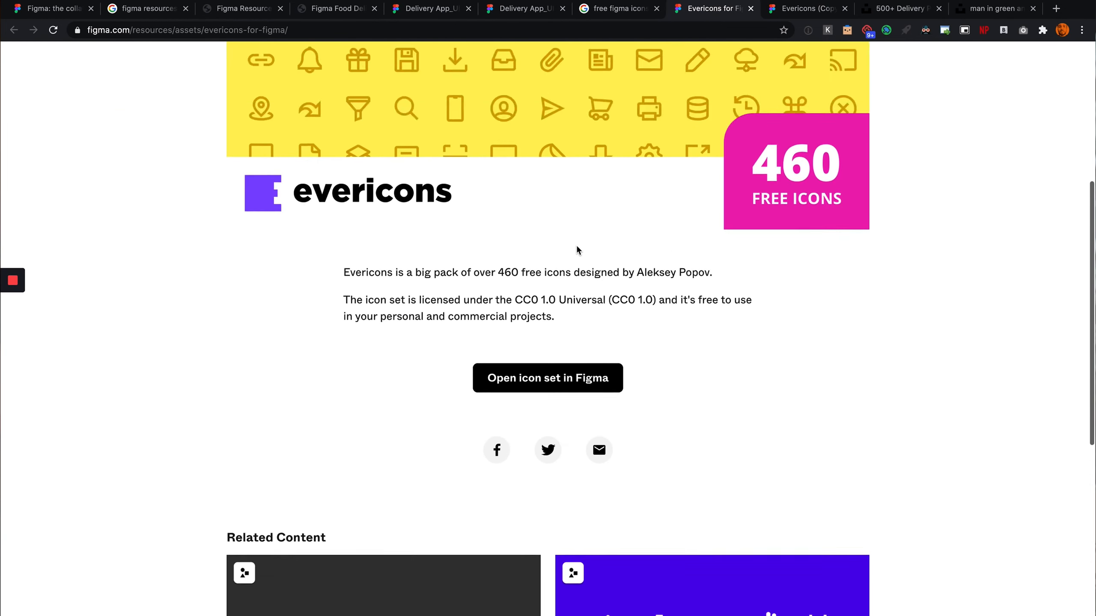
scroll(580, 226, down, 3)
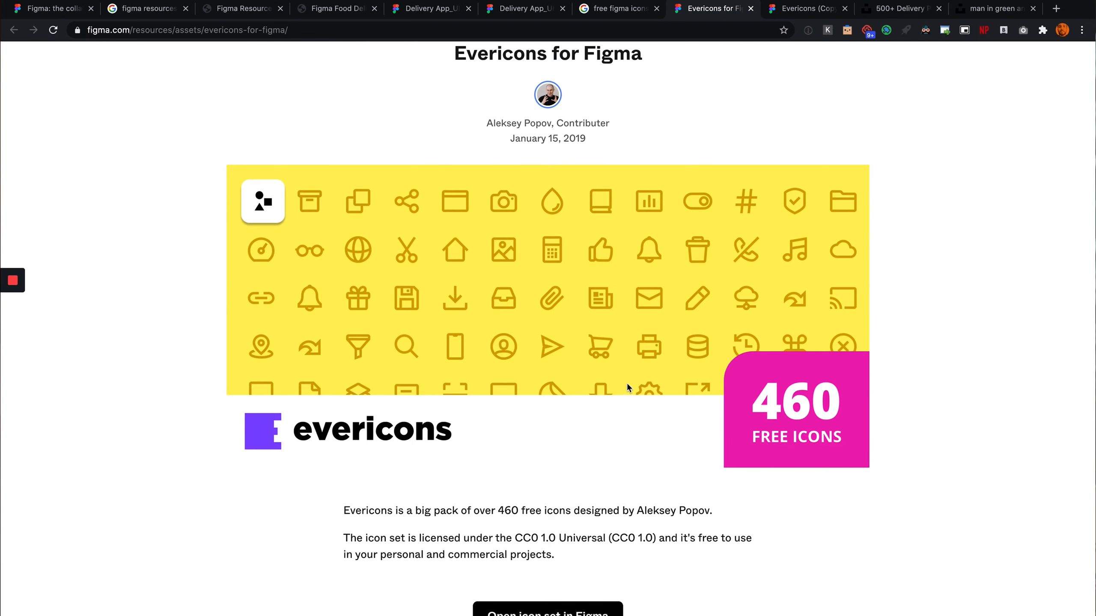
scroll(626, 388, down, 2)
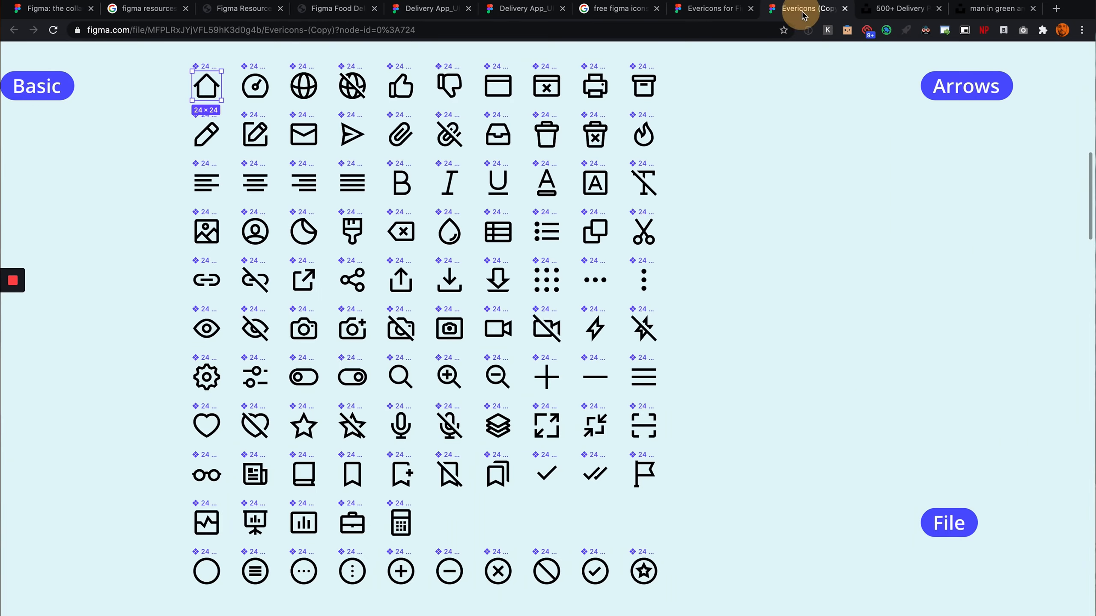
Open the Evericons copy file and hide the interface to view the icon sheet
click(799, 9)
scroll(340, 502, left, 1)
scroll(452, 332, down, 10)
scroll(452, 332, right, 1)
scroll(451, 331, left, 3)
scroll(451, 331, left, 2)
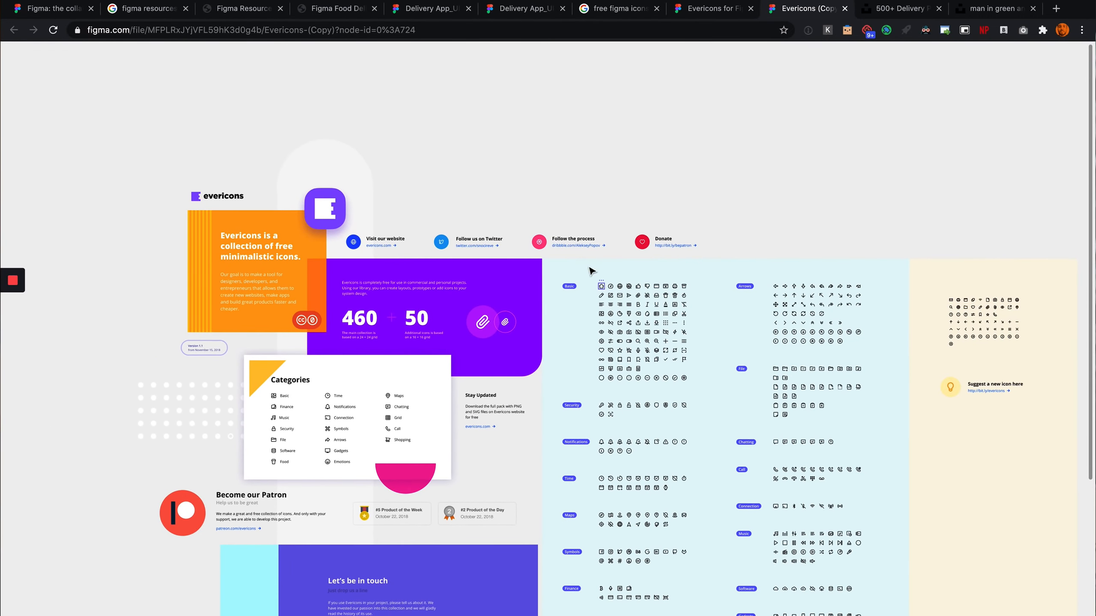
right_click(747, 104)
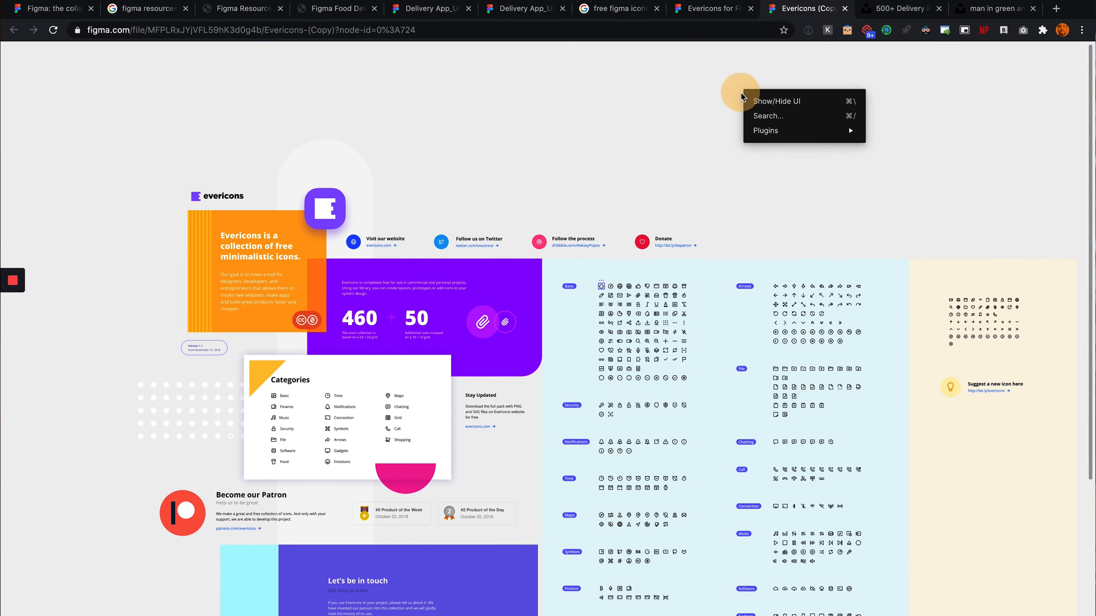
click(777, 99)
right_click(668, 106)
click(686, 108)
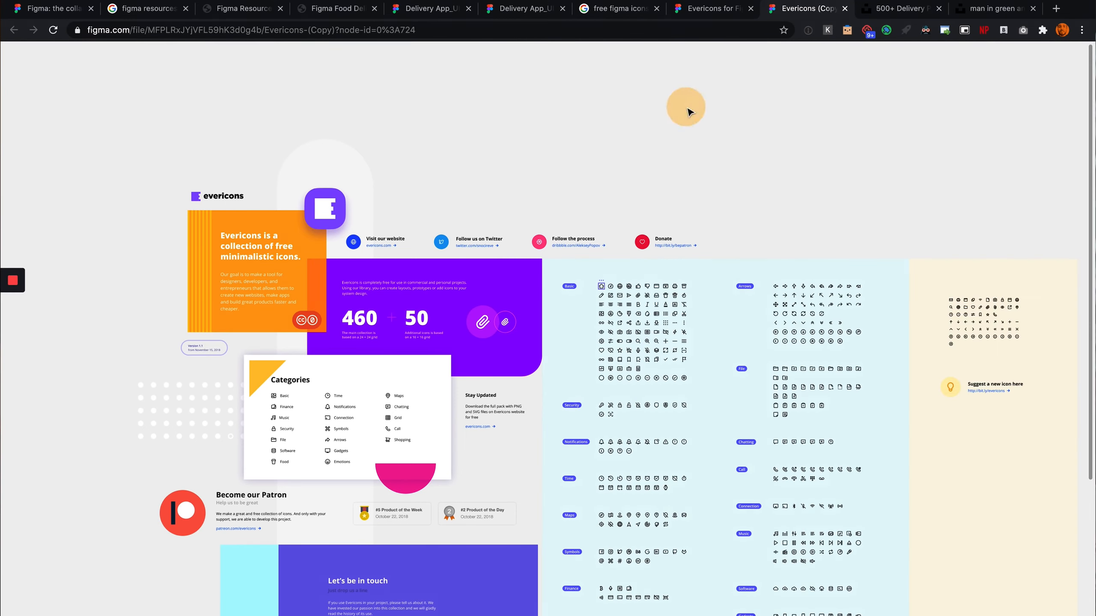
Copy the globe icon from the Basic icon category
scroll(836, 194, right, 3)
scroll(538, 259, up, 8)
scroll(534, 254, right, 4)
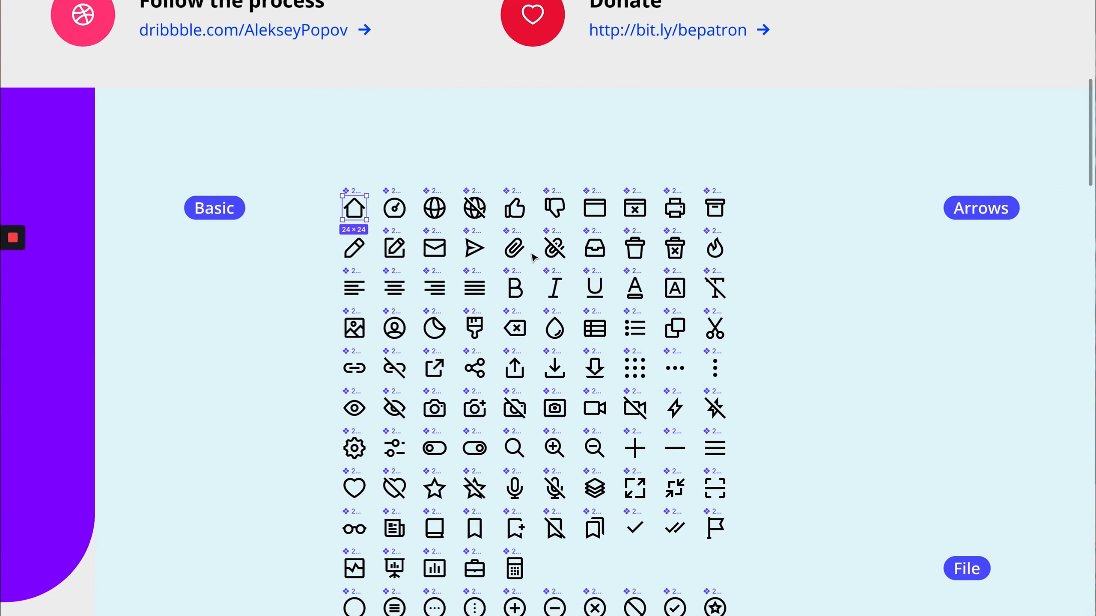
scroll(409, 216, up, 5)
click(427, 190)
scroll(474, 190, left, 1)
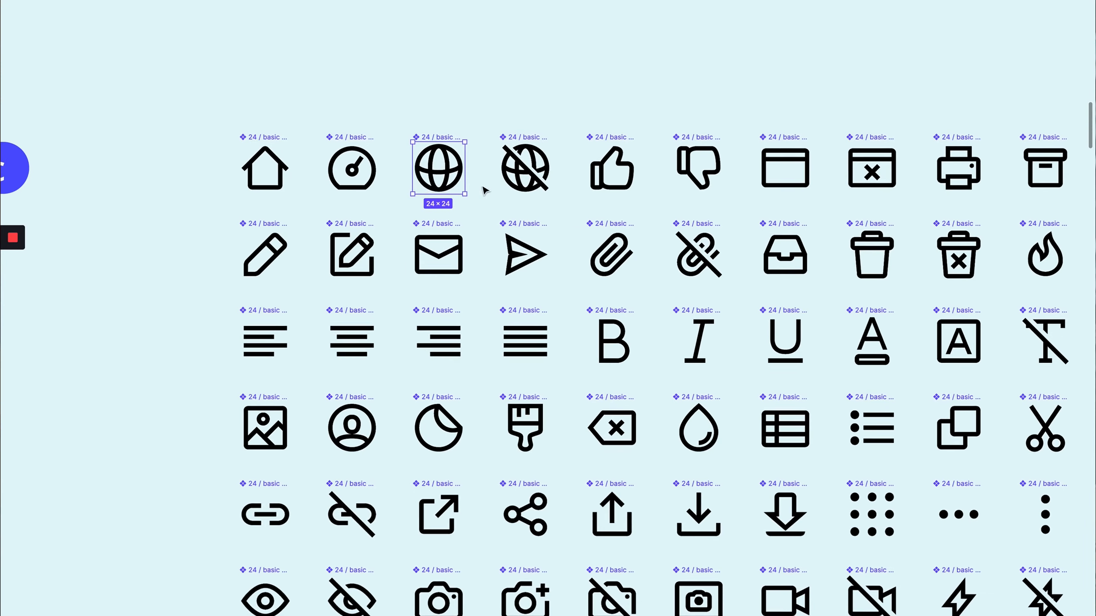
scroll(468, 177, up, 1)
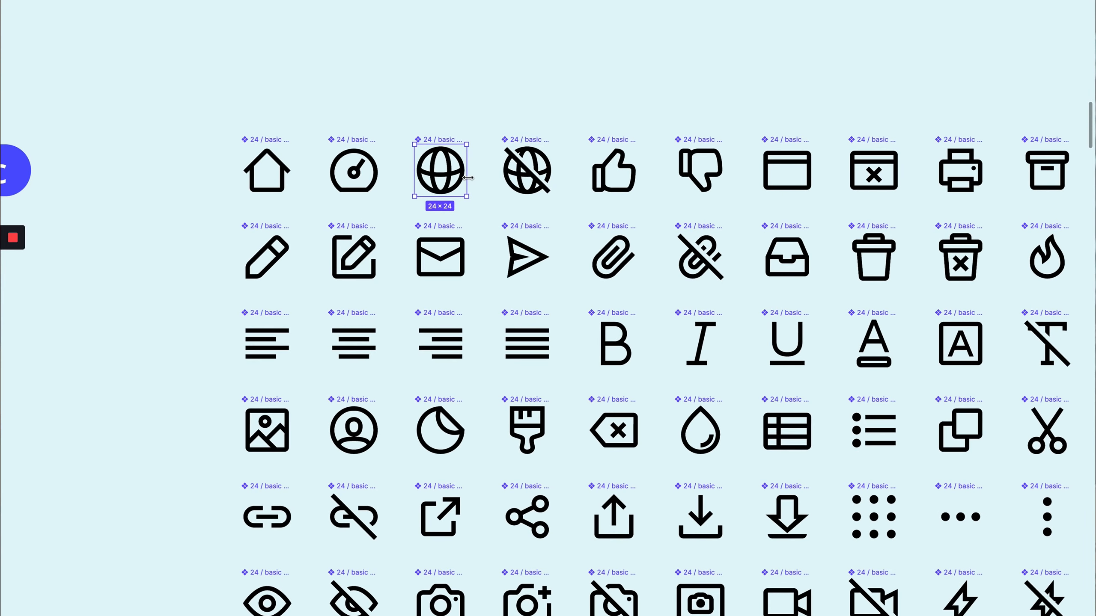
key(super+c)
Paste the globe icon onto the empty white circle in the second iPhone frame
scroll(496, 100, up, 3)
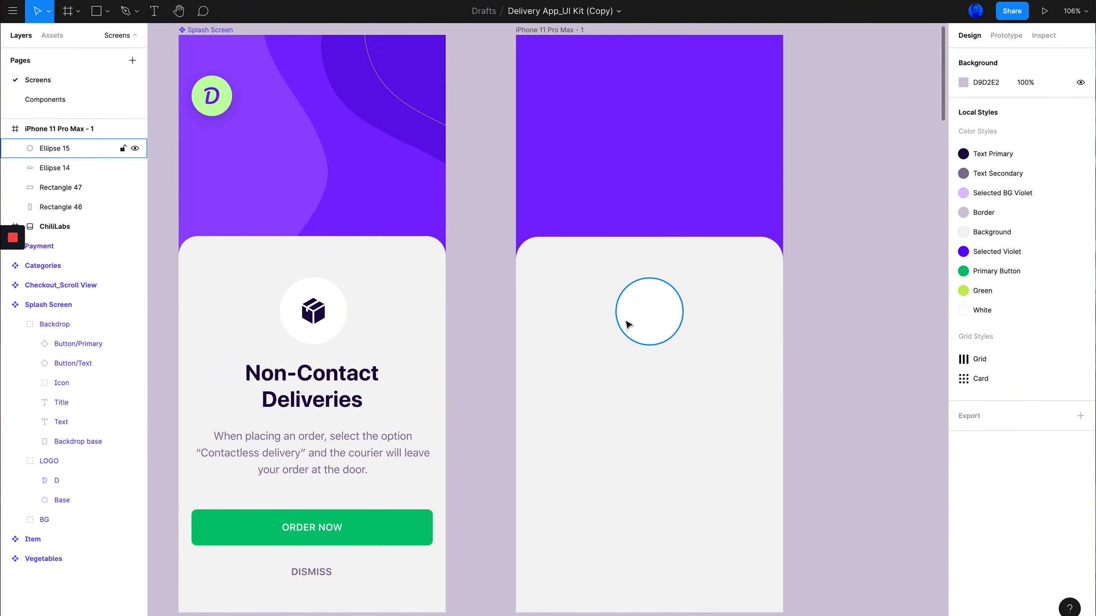
click(639, 317)
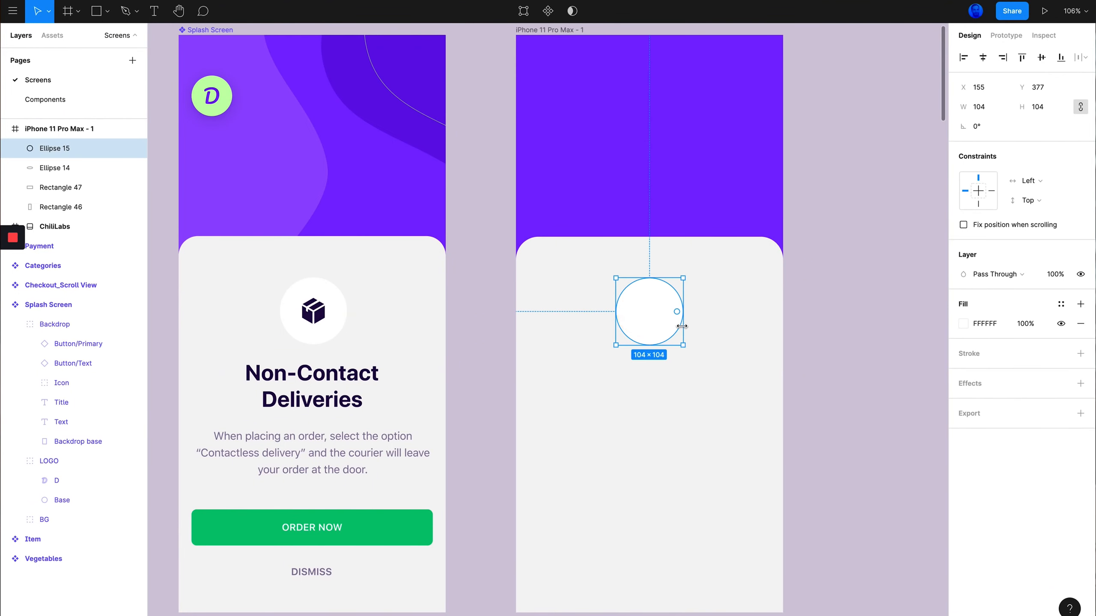
key(super+v)
Move the globe icon up into the circle and try enlarging it twice, undoing each resize
scroll(669, 314, up, 5)
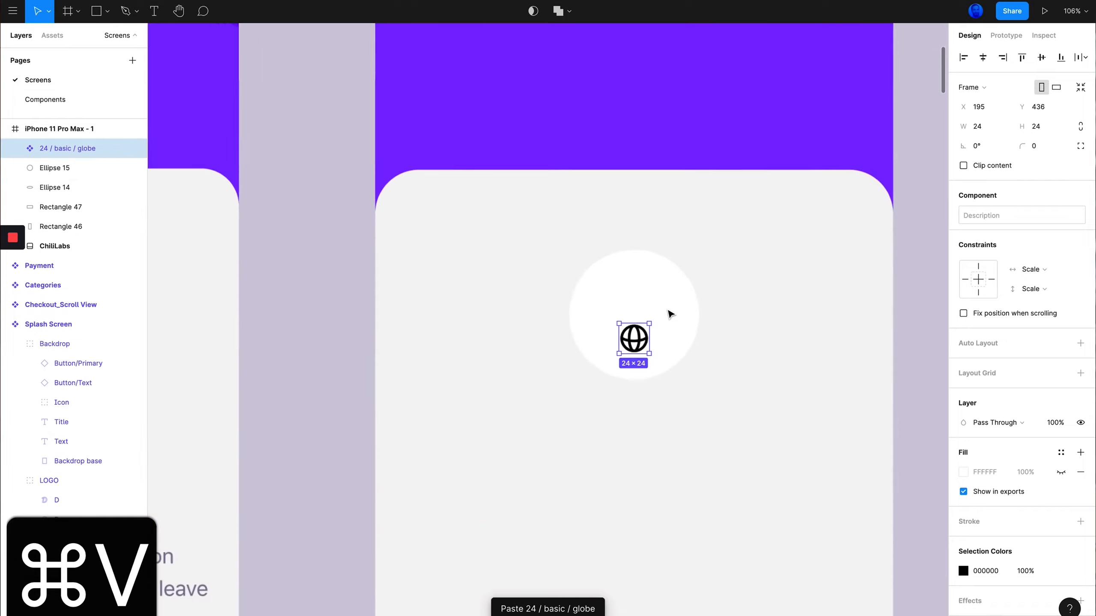
scroll(647, 314, up, 5)
drag(623, 347, 625, 306)
drag(666, 270, 680, 304)
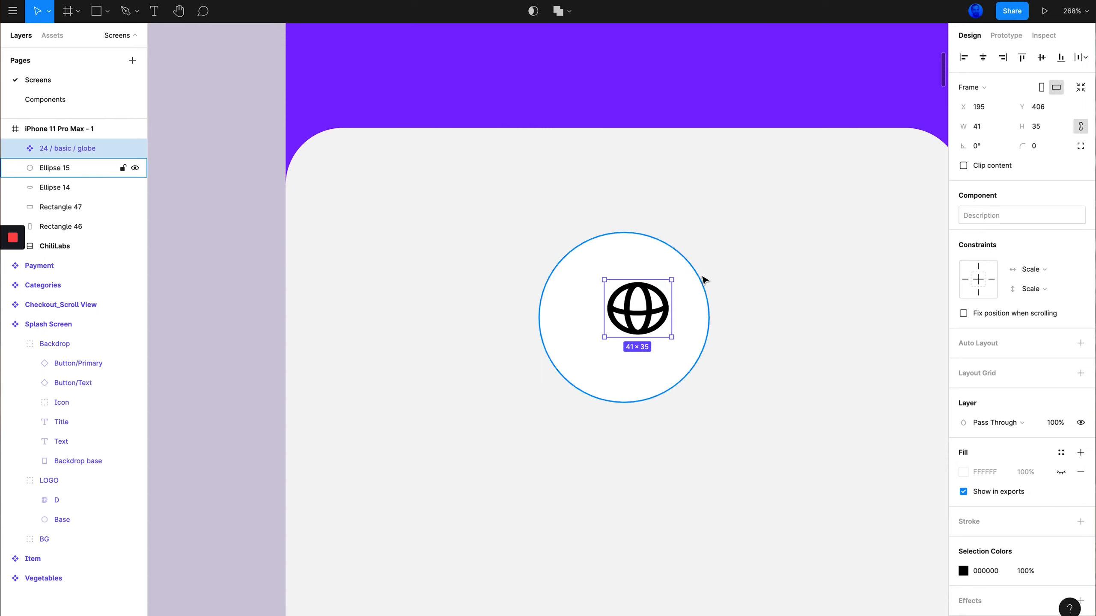
key(super+z)
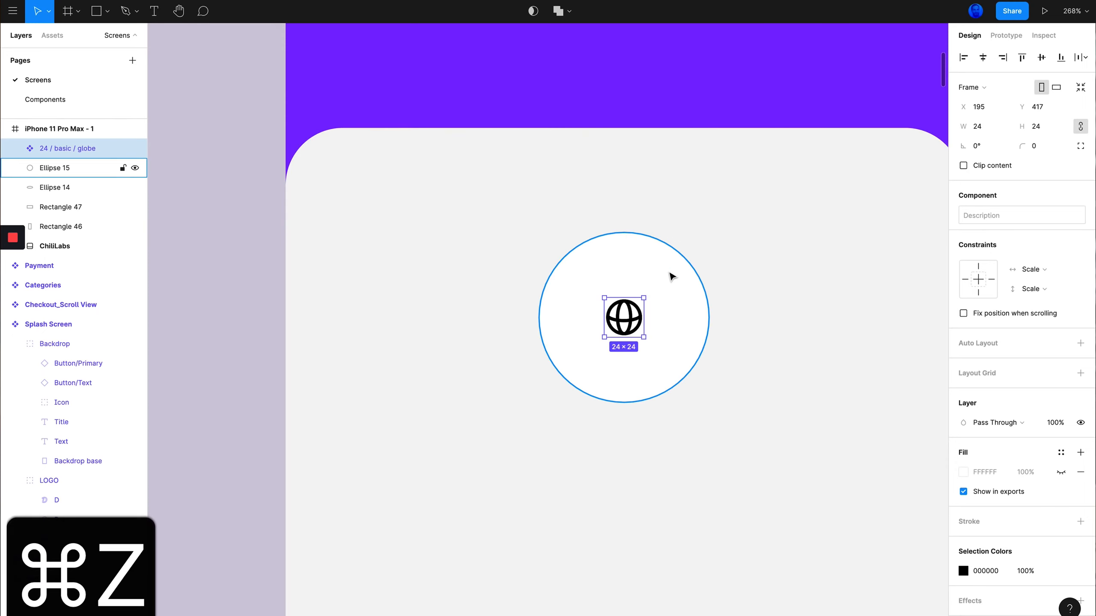
drag(643, 298, 681, 288)
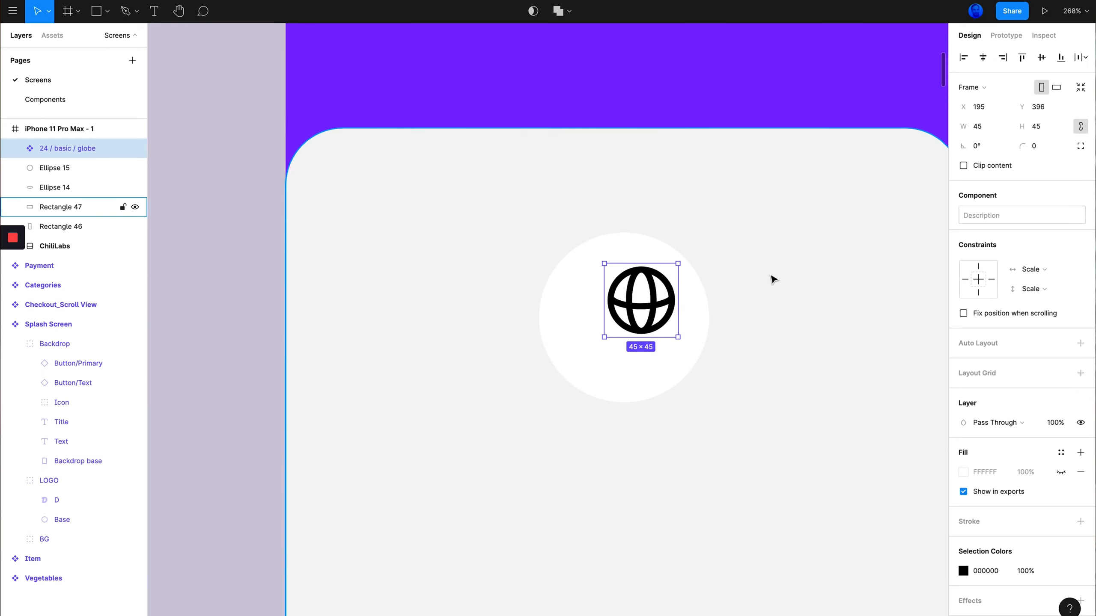
key(super+z)
Resize the globe icon to about 46 × 46 and center it in the circle
drag(622, 324, 624, 323)
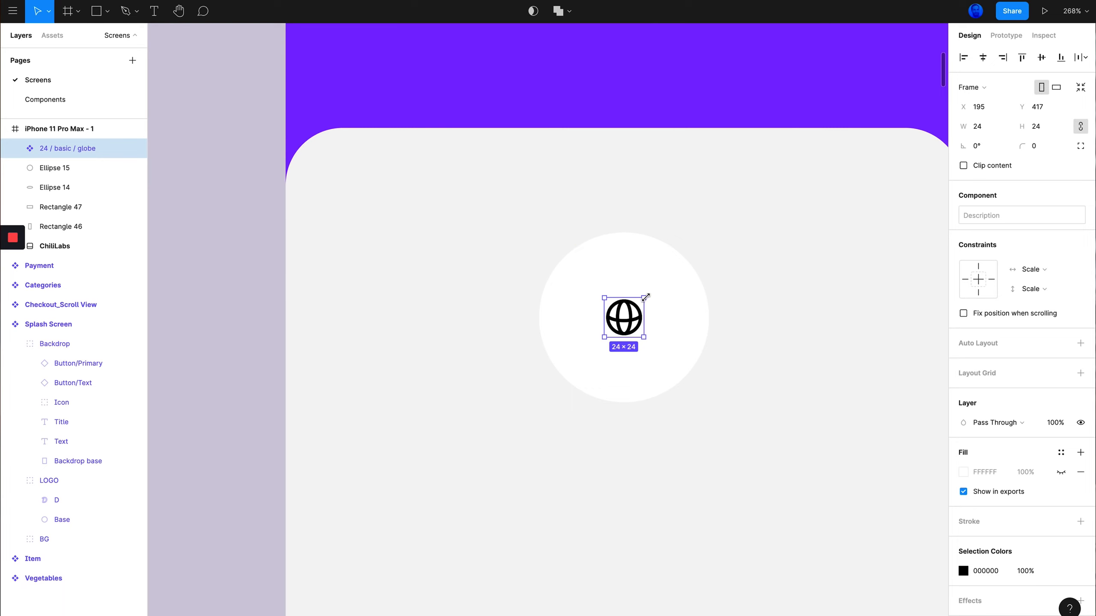
drag(645, 298, 662, 283)
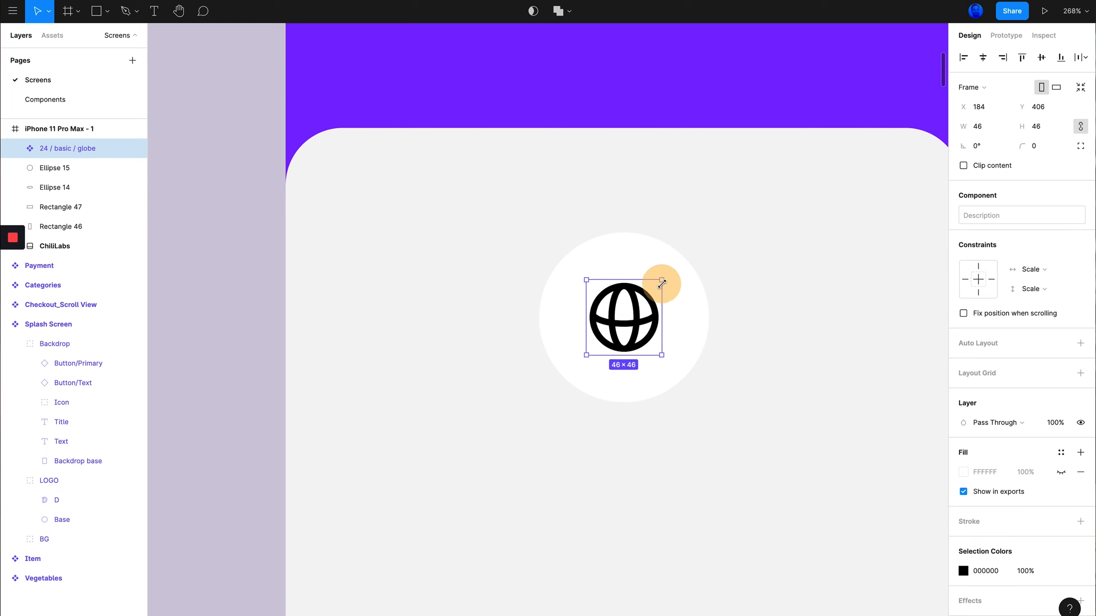
drag(626, 324, 629, 326)
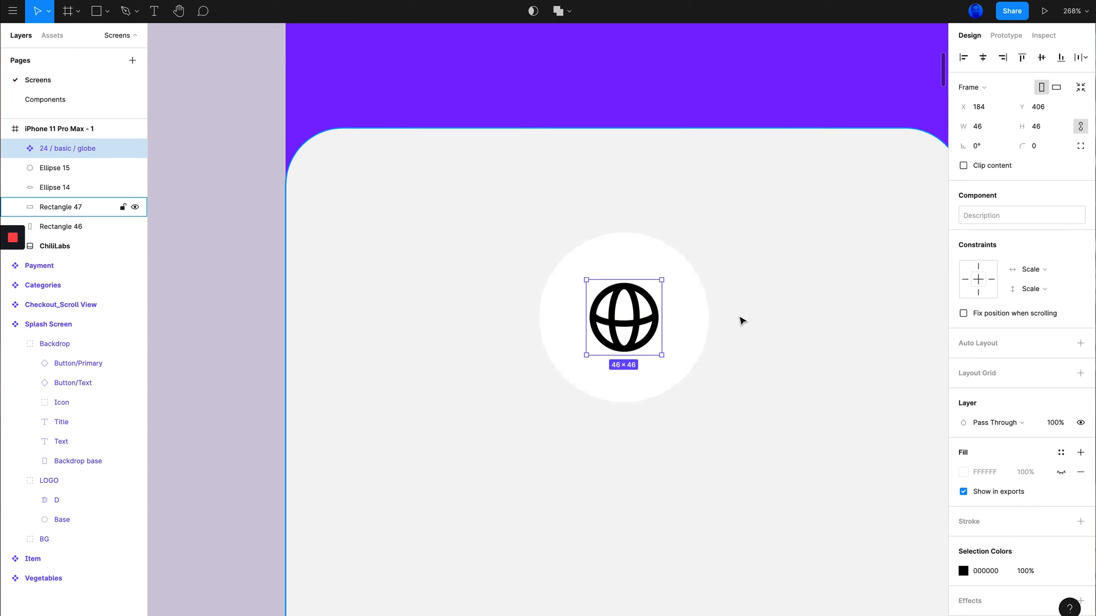
Copy the Box icon from the Splash Screen's icon group
scroll(691, 315, down, 5)
scroll(673, 321, up, 4)
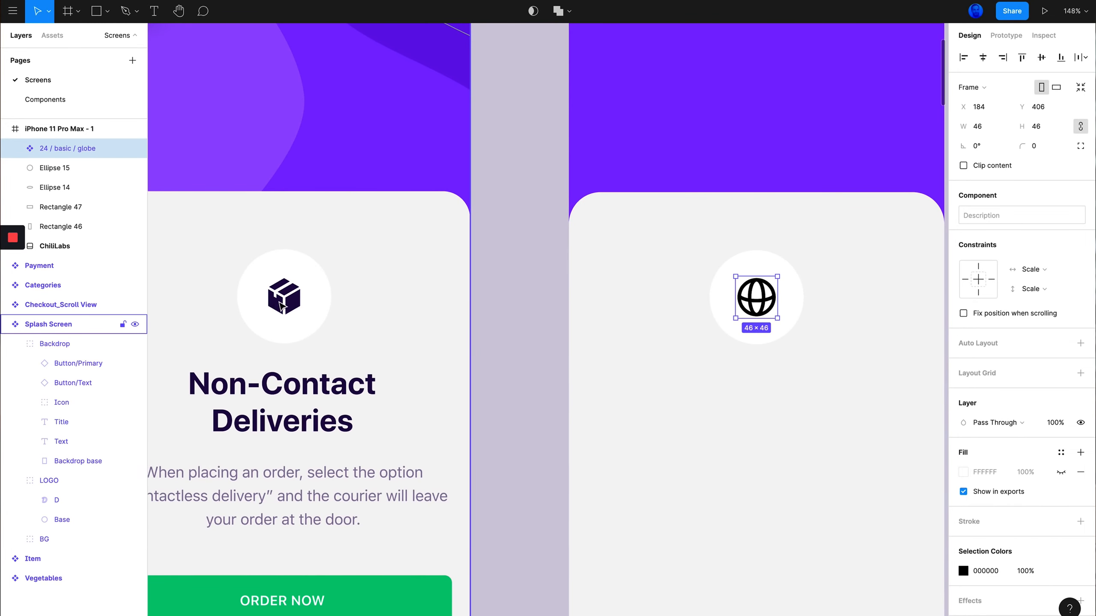
click(280, 305)
double_click(286, 305)
double_click(290, 305)
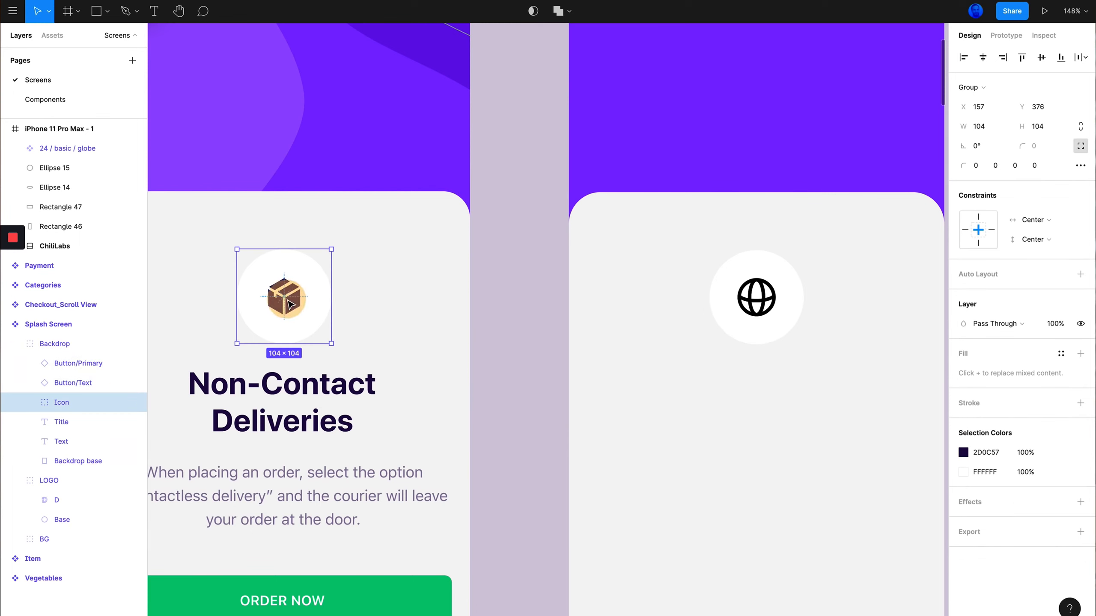
double_click(291, 310)
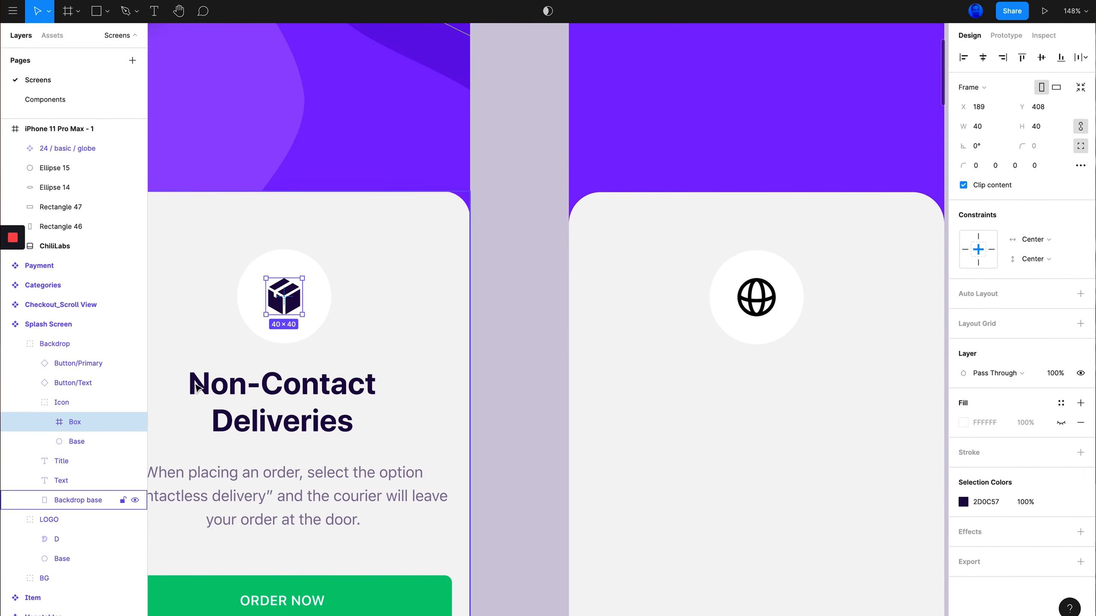
key(super+c)
Replace the globe icon with the pasted Box icon, centered in the white circle
click(756, 297)
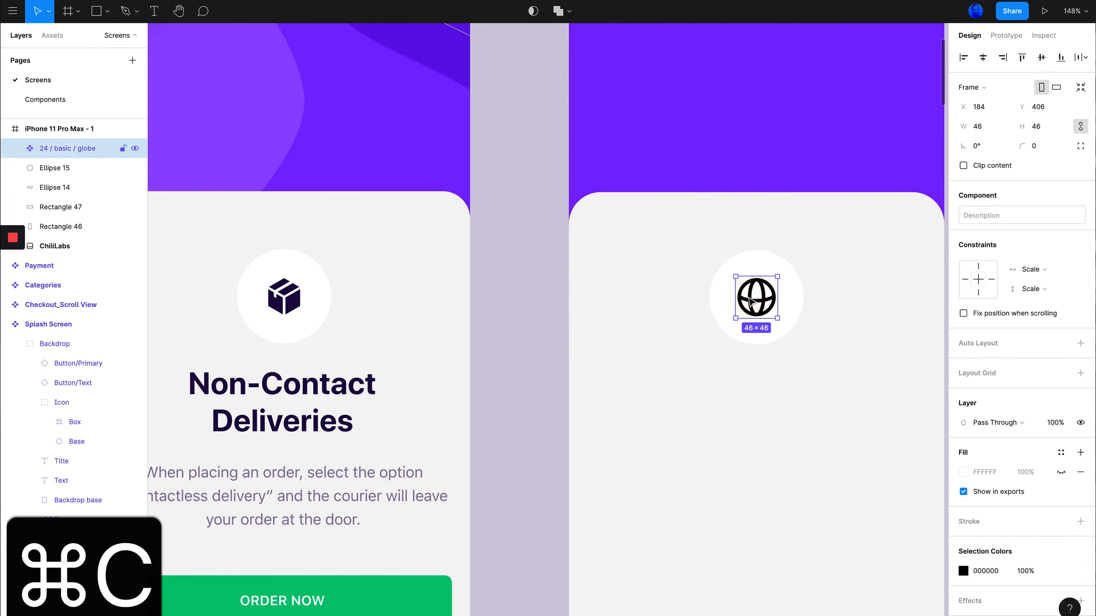
key(BackSpace)
key(super+v)
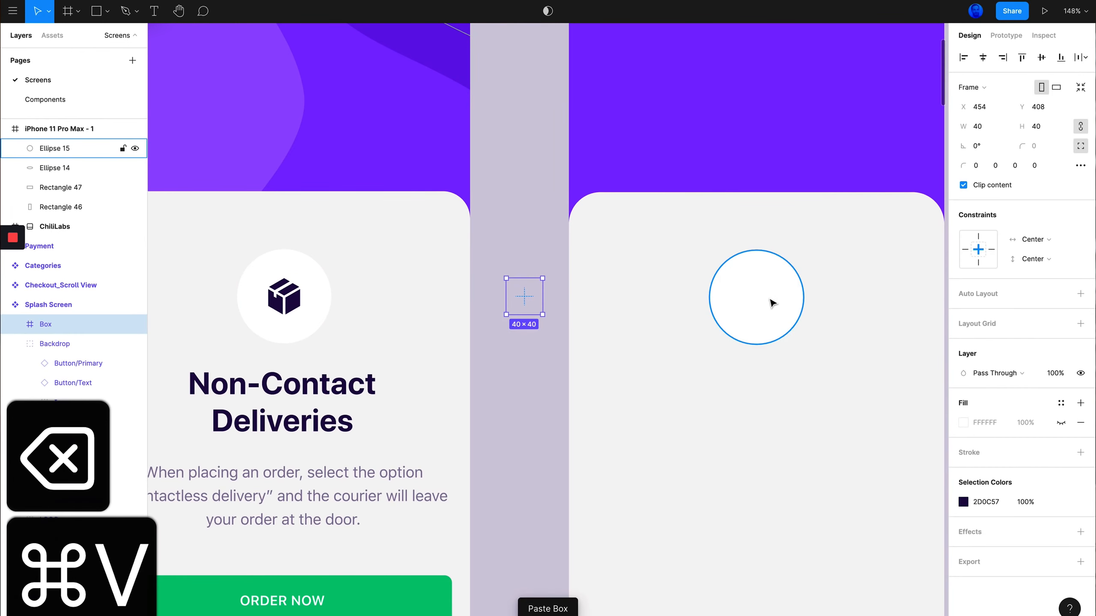
key(super+z)
key(super+v)
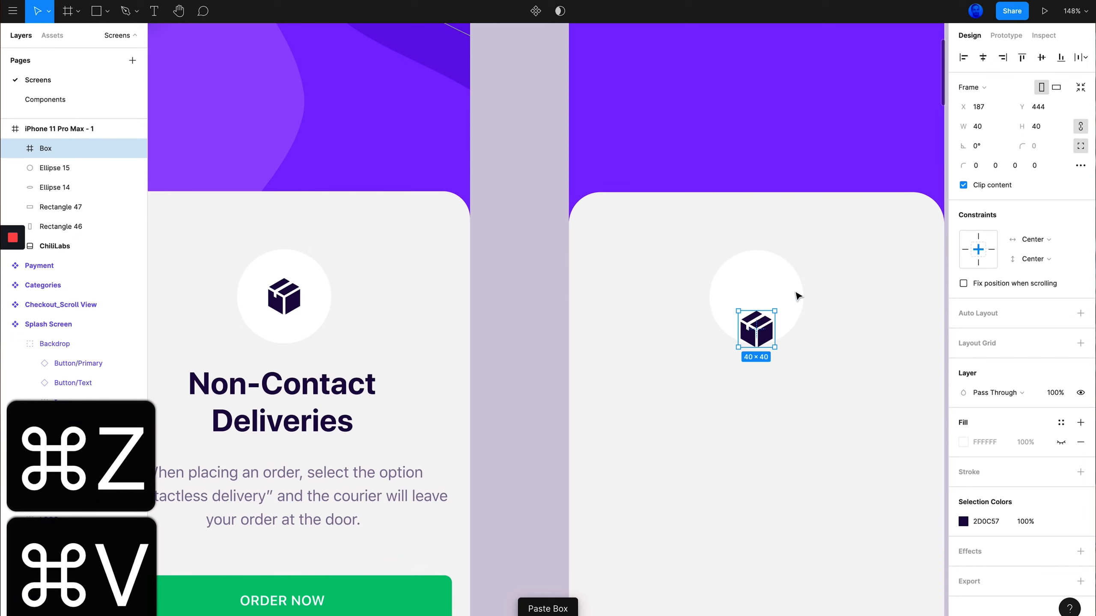
drag(760, 337, 760, 304)
Look through the Evericons icon sheet again for other icons
scroll(609, 332, down, 6)
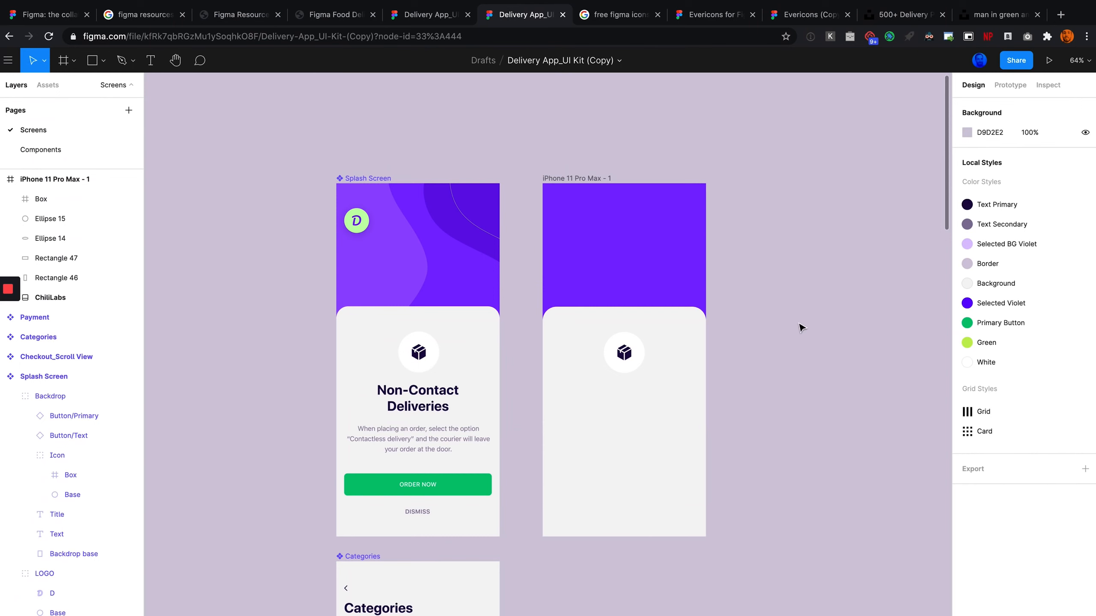
click(727, 19)
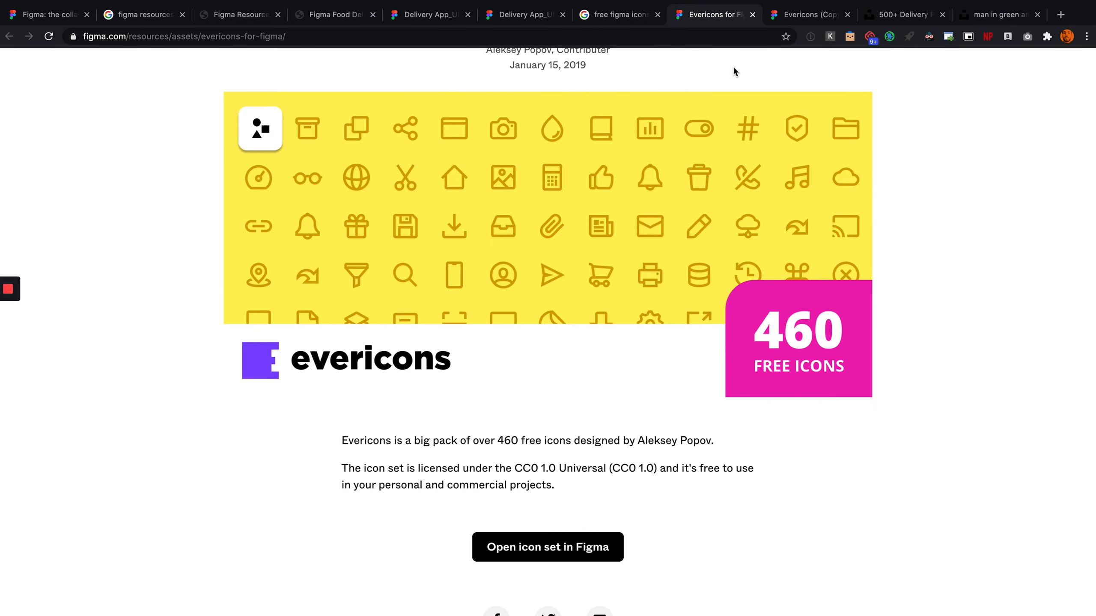
click(800, 16)
scroll(782, 264, down, 10)
scroll(765, 267, up, 10)
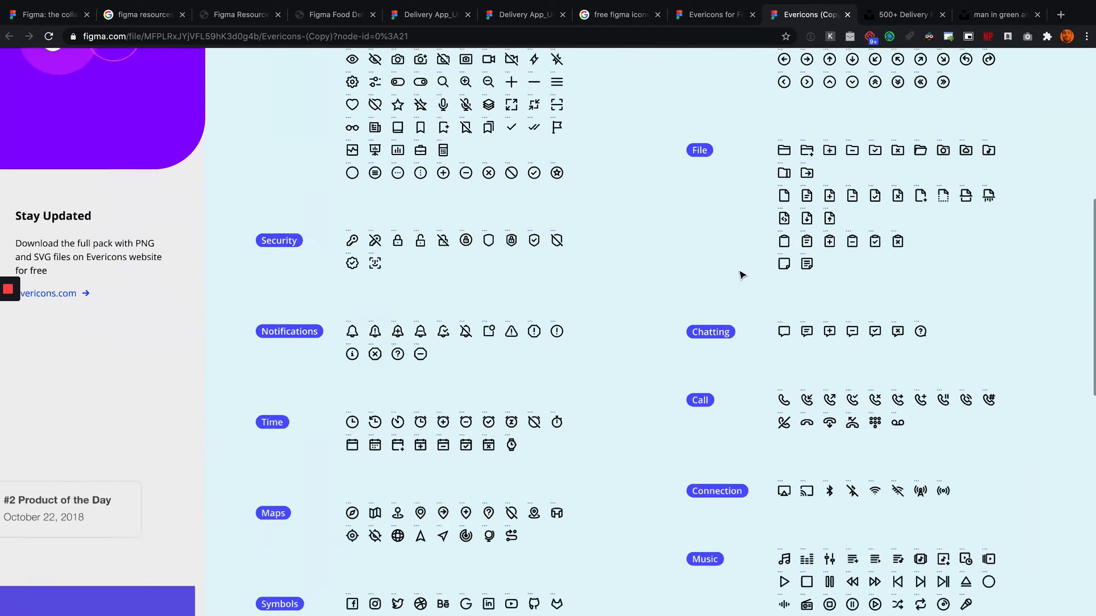
scroll(468, 174, up, 5)
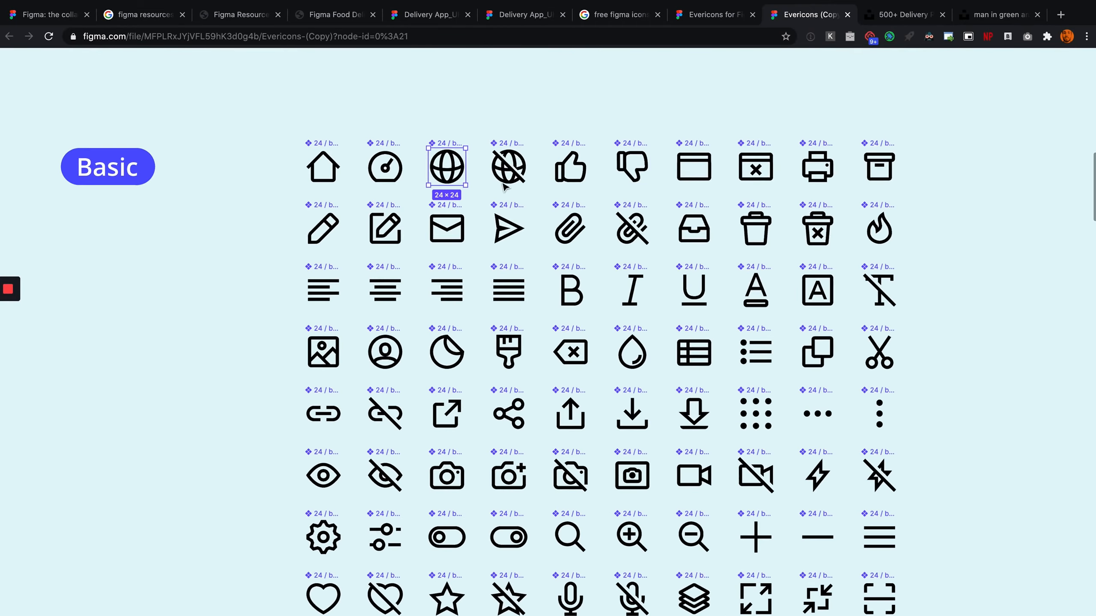
scroll(574, 82, down, 4)
Return to the delivery app file and review the screens below the splash screens
click(532, 16)
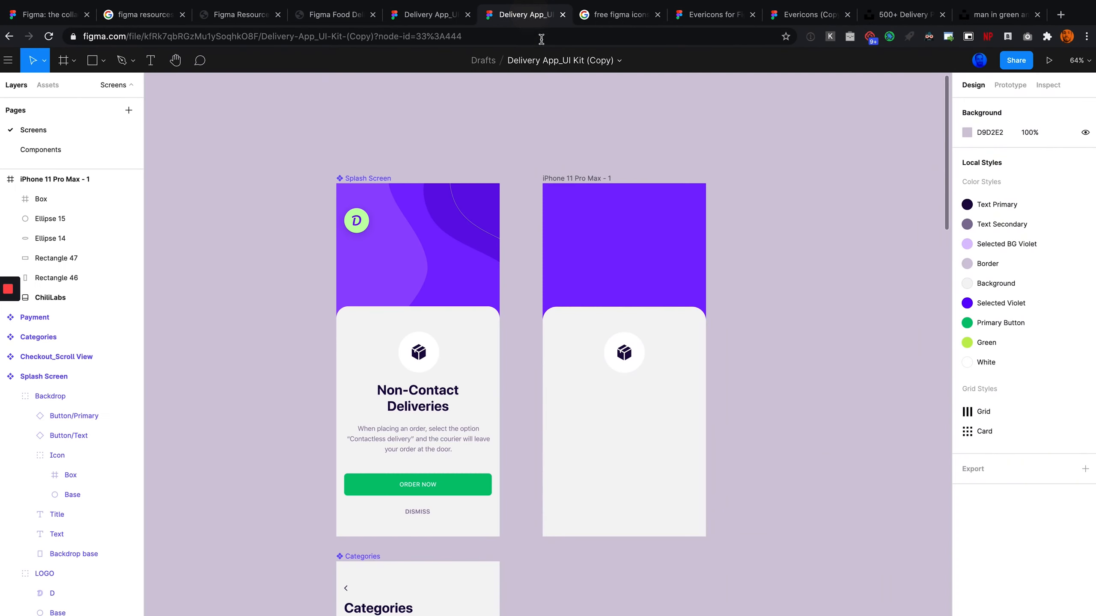
scroll(536, 240, down, 3)
scroll(536, 240, up, 1)
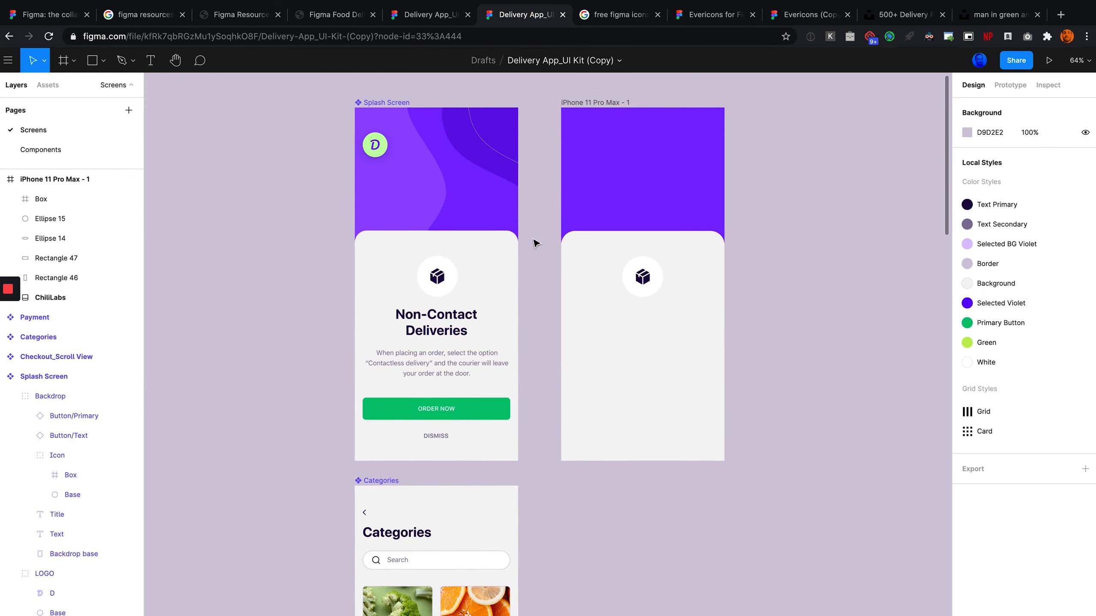
scroll(541, 227, down, 2)
scroll(545, 227, down, 10)
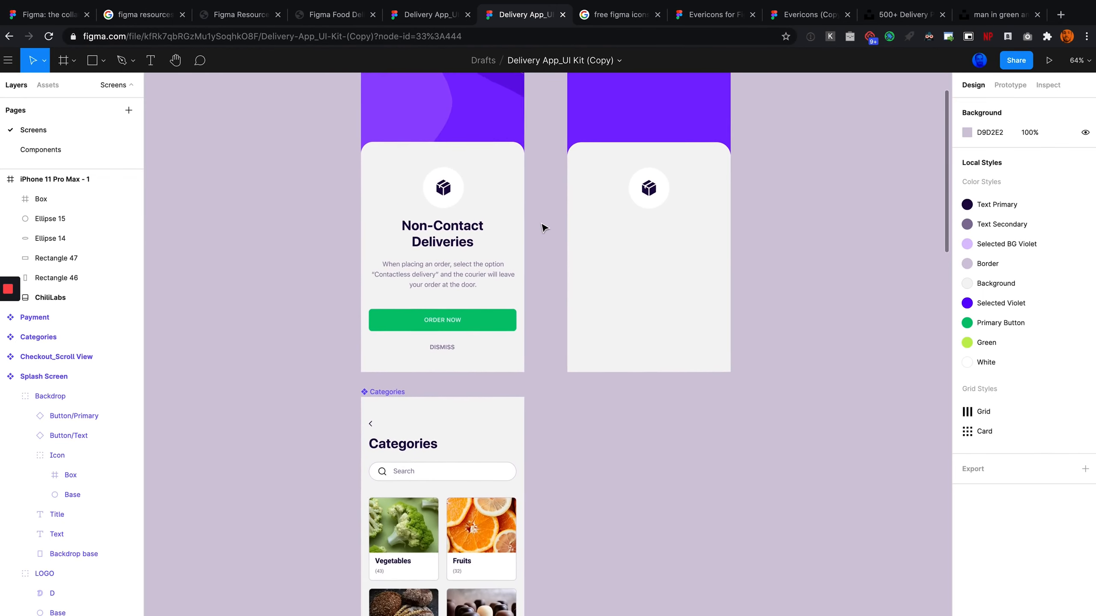
scroll(463, 247, down, 1)
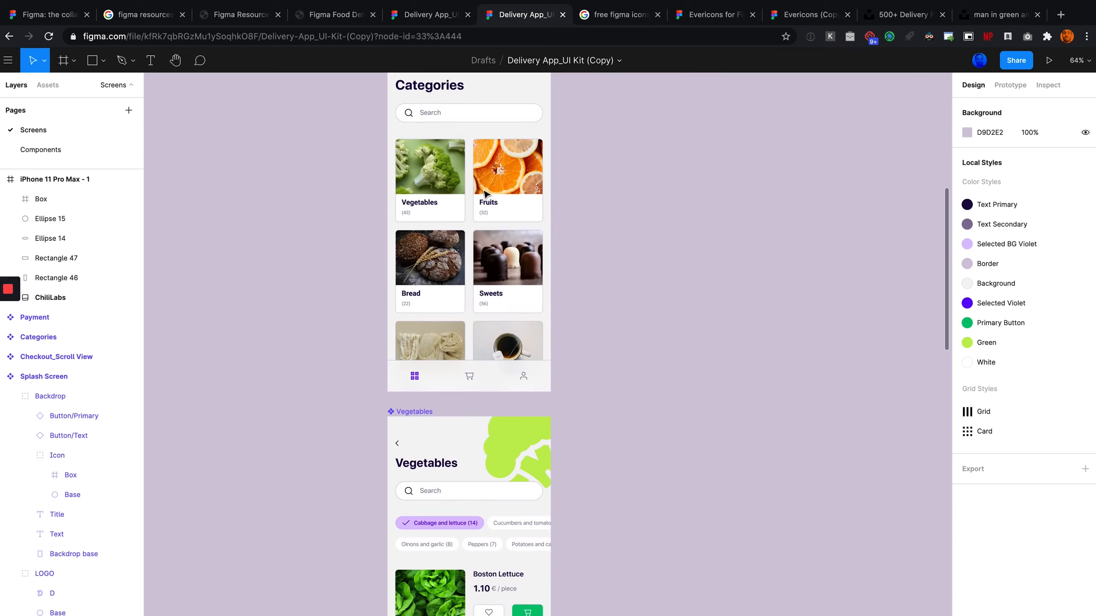
scroll(475, 225, up, 5)
scroll(487, 195, down, 6)
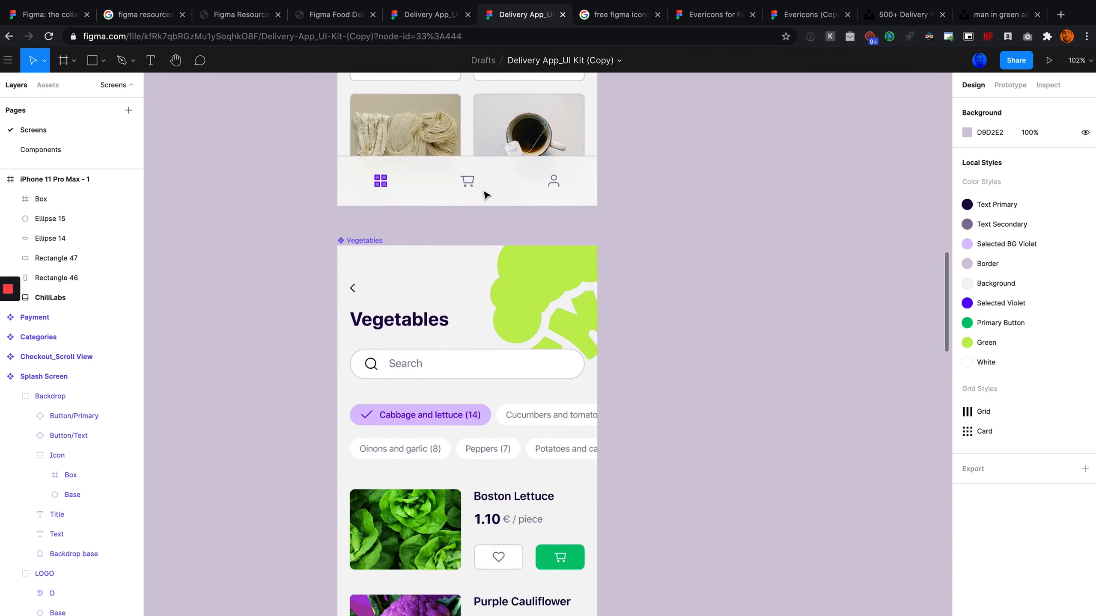
Navigate back to the original splash screen and its copy to compare them side by side
scroll(486, 196, down, 7)
scroll(487, 195, up, 13)
scroll(485, 195, right, 2)
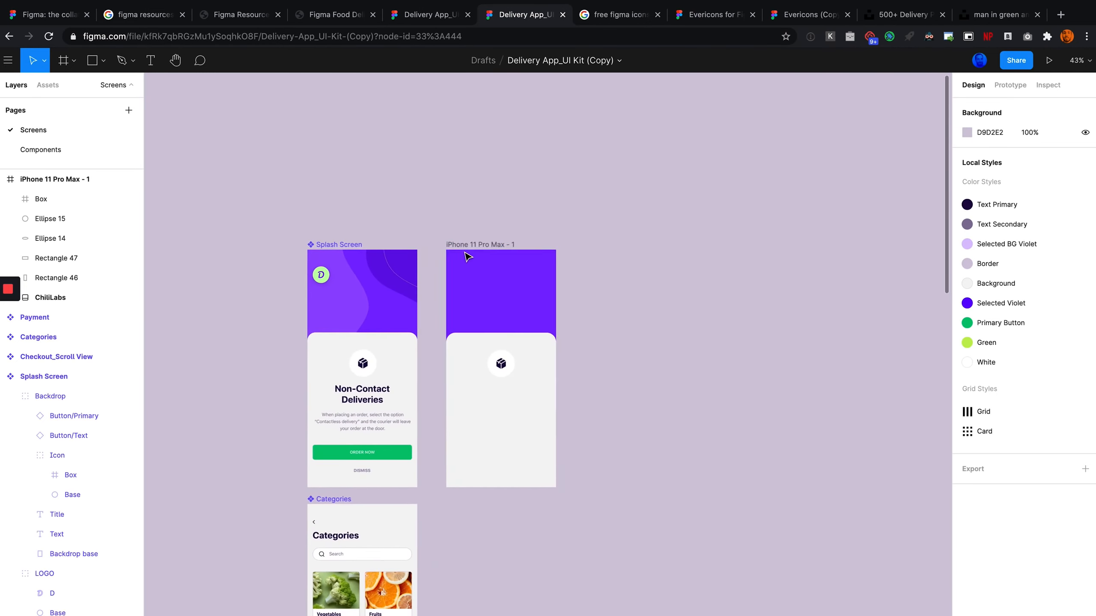
scroll(457, 257, up, 8)
scroll(455, 250, down, 3)
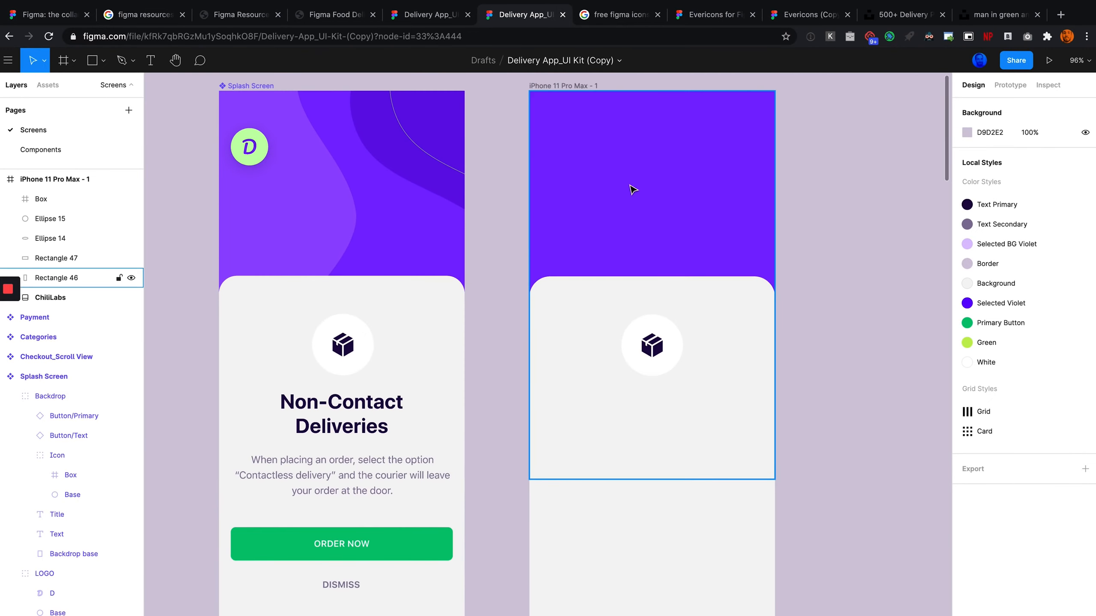
scroll(606, 232, up, 1)
scroll(606, 232, down, 3)
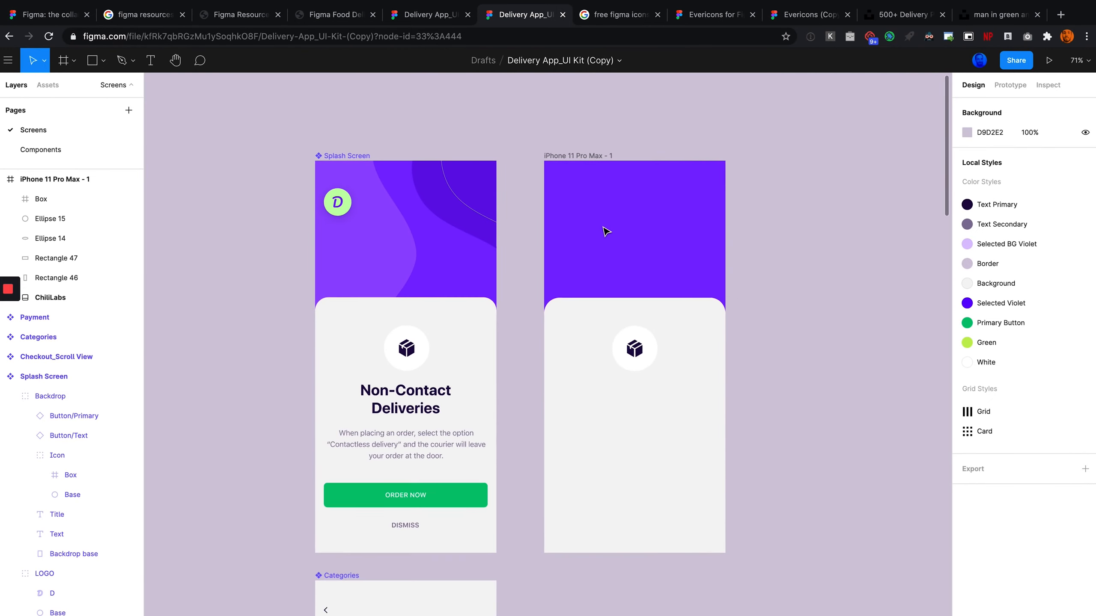
scroll(485, 223, up, 2)
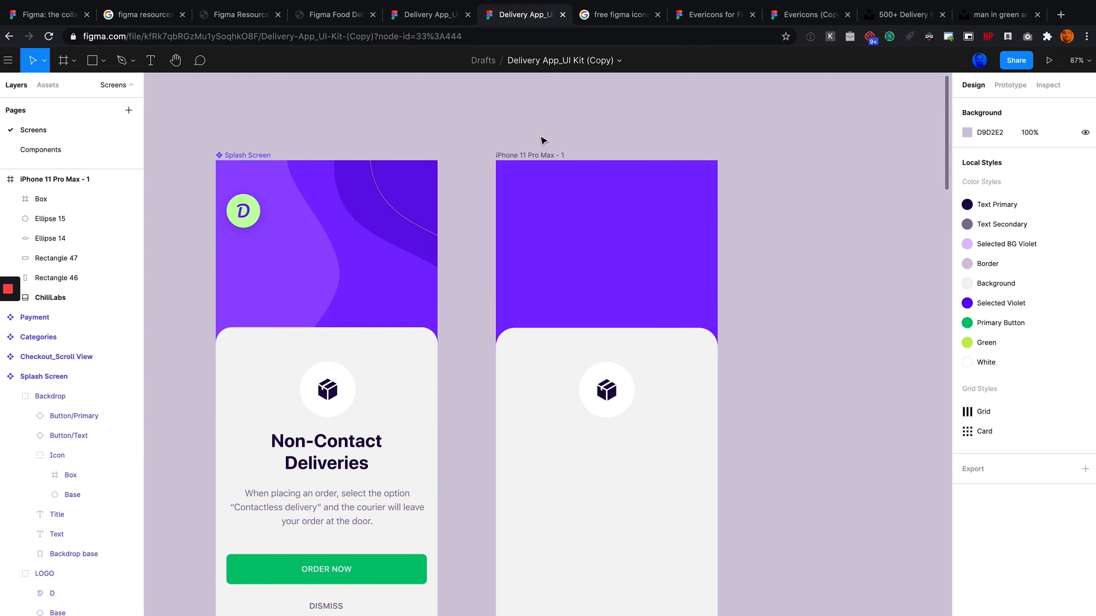
scroll(603, 125, up, 1)
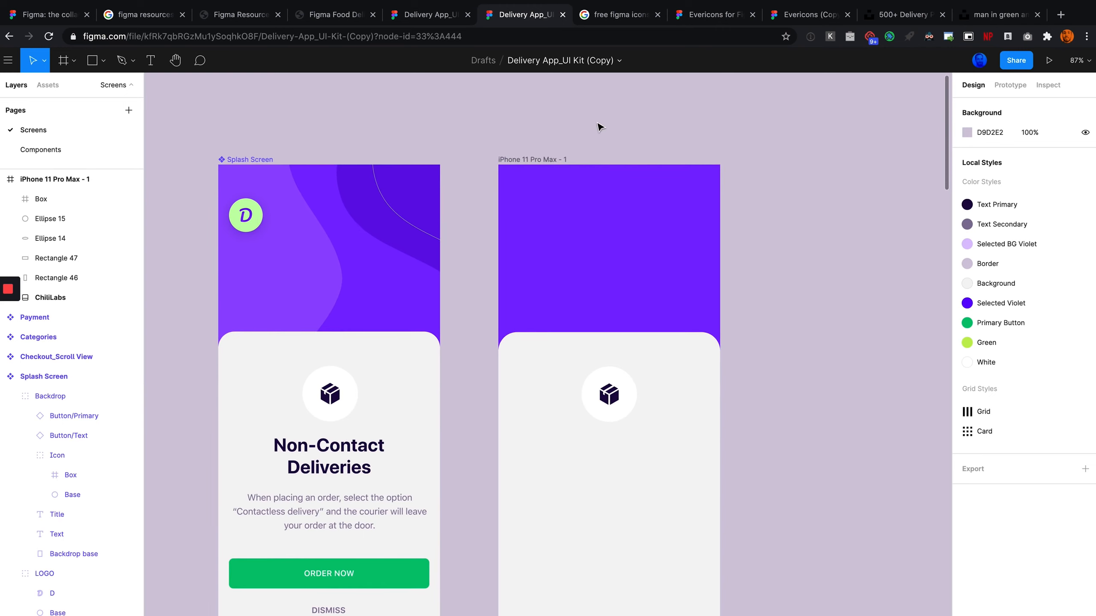
Open the Unsplash photo of the delivery rider in a green jacket and copy the image
click(879, 20)
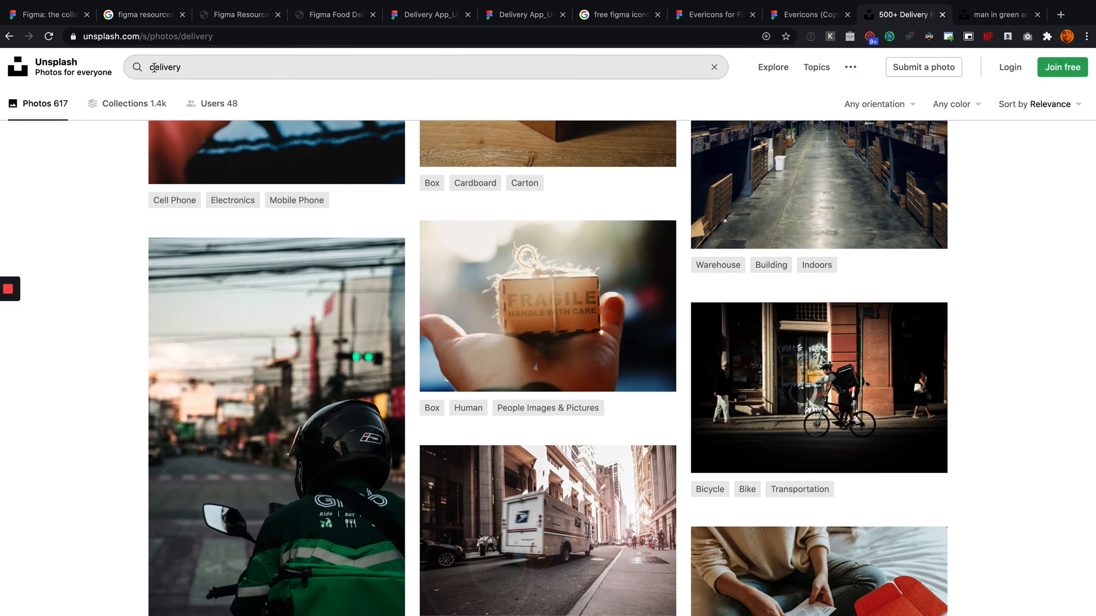
scroll(199, 127, down, 2)
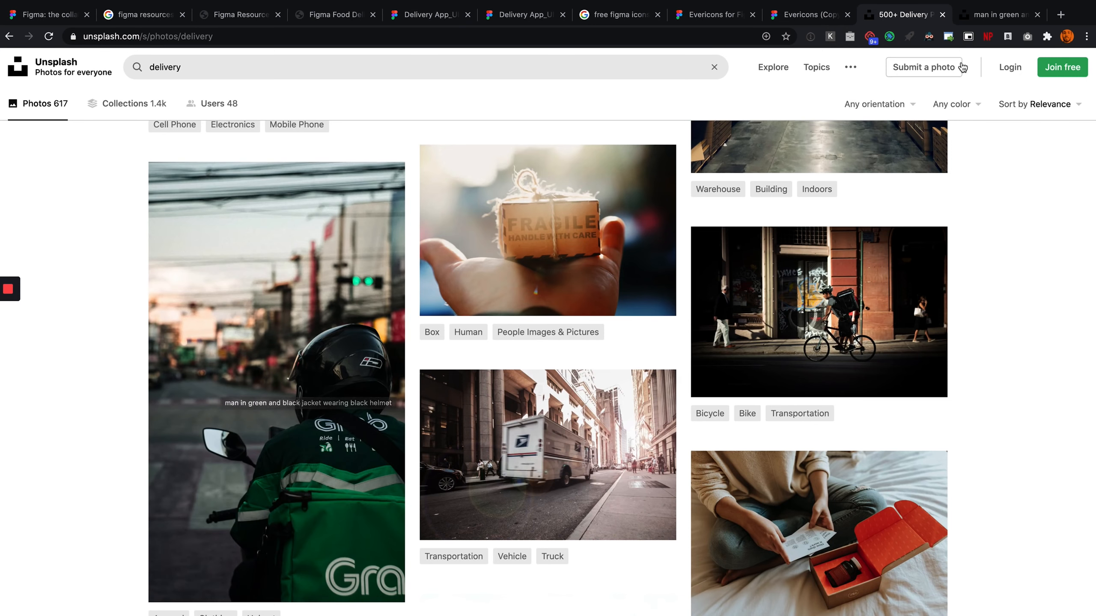
click(1000, 14)
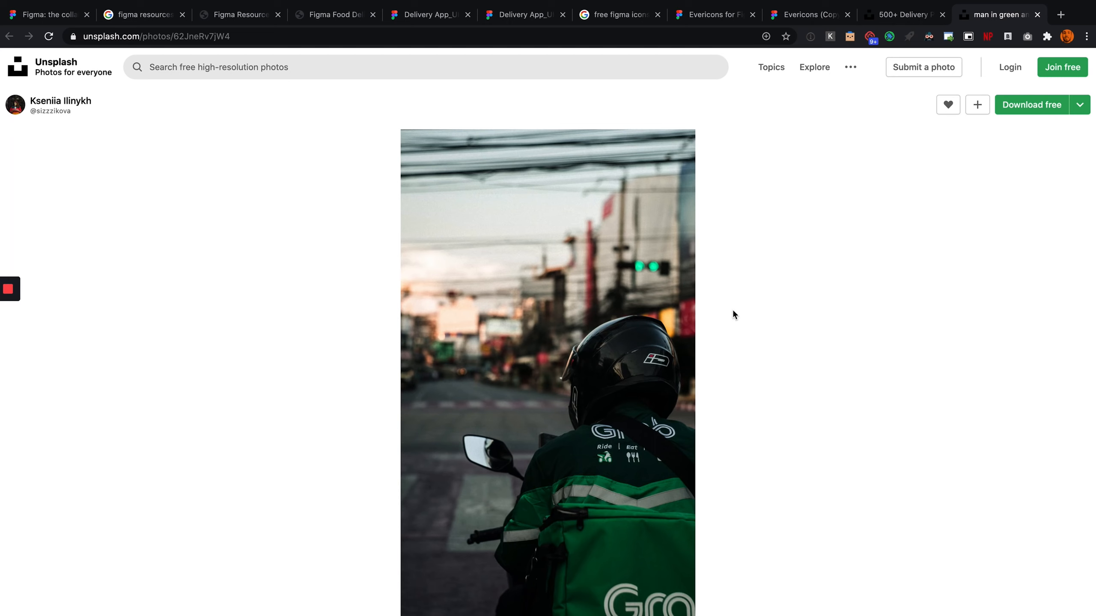
right_click(572, 287)
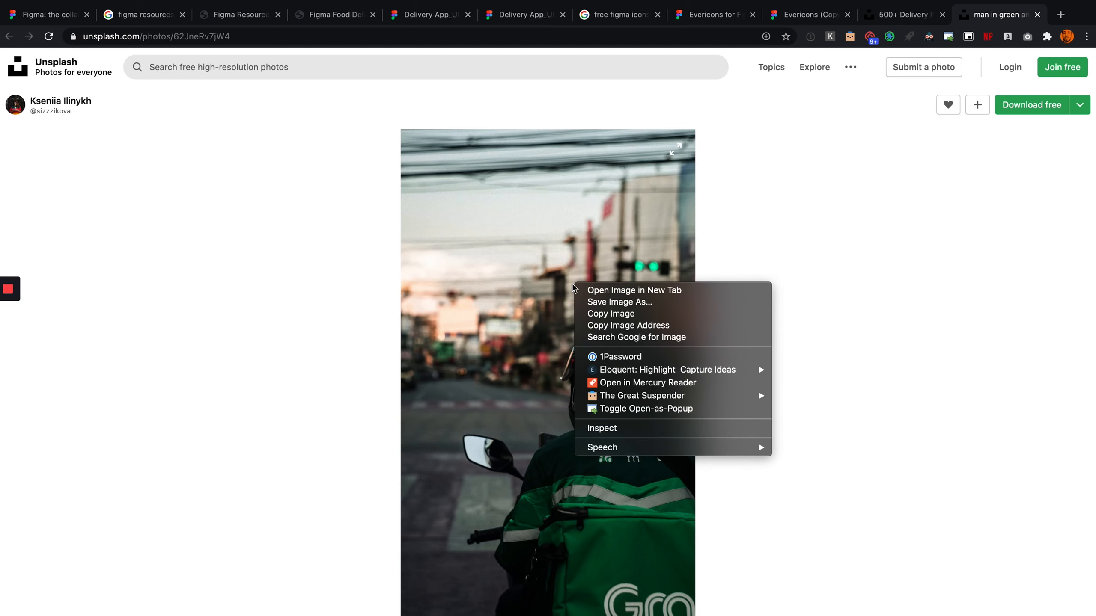
click(630, 318)
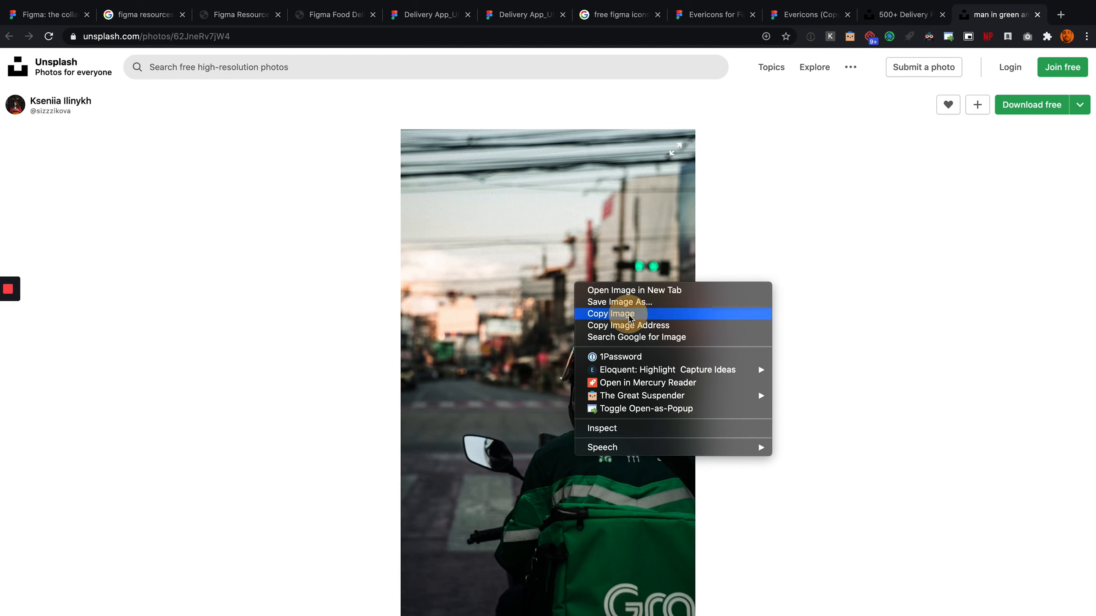
Paste the rider photo as the fill of the copy's top purple rectangle and shift the image upward
click(531, 15)
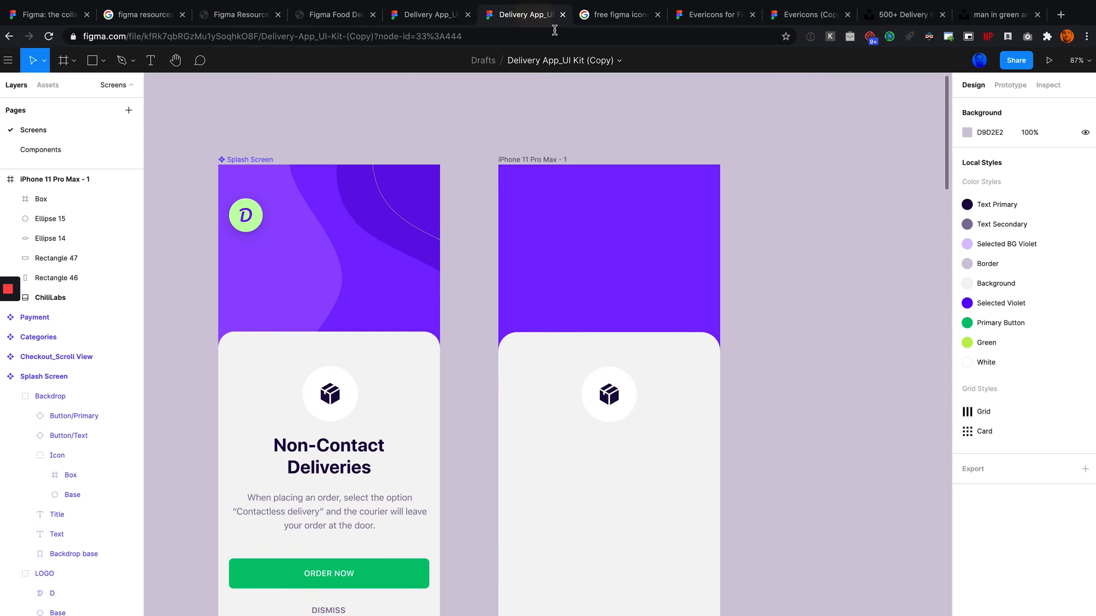
click(594, 174)
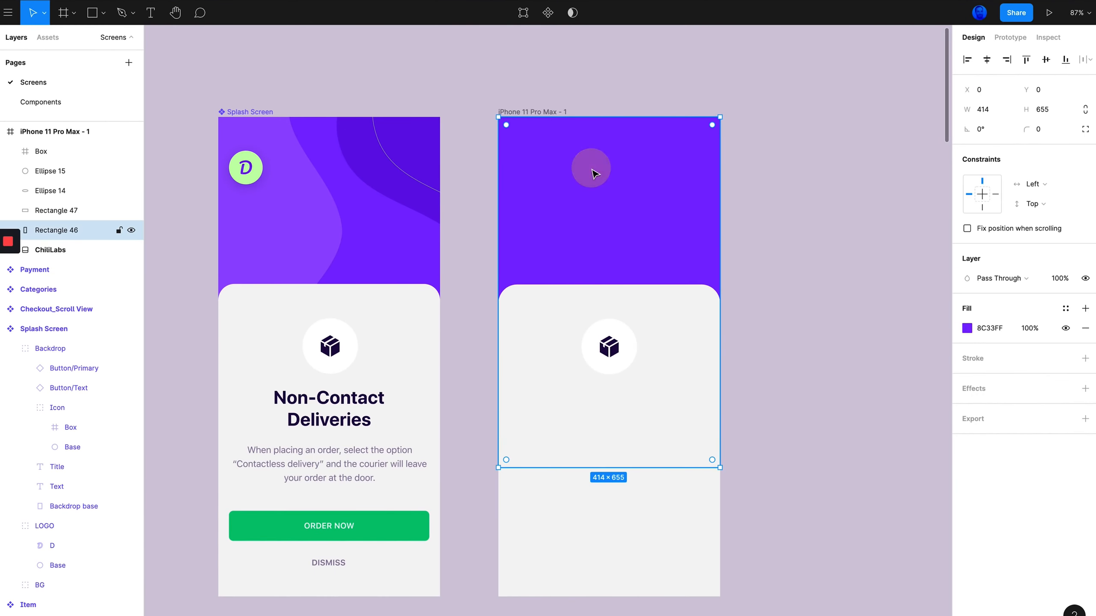
scroll(595, 173, right, 3)
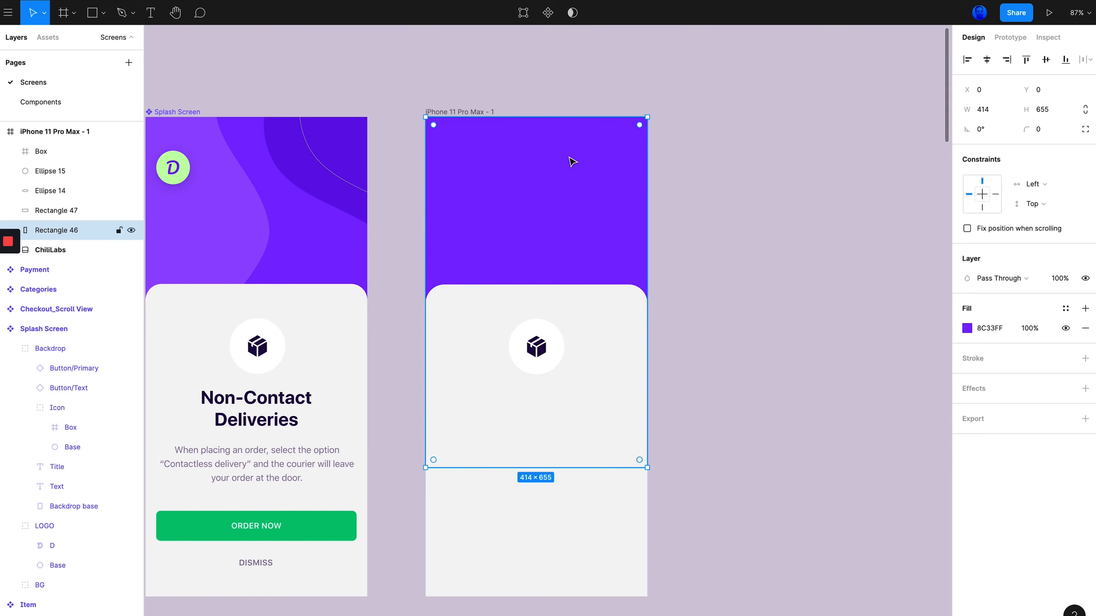
key(super+v)
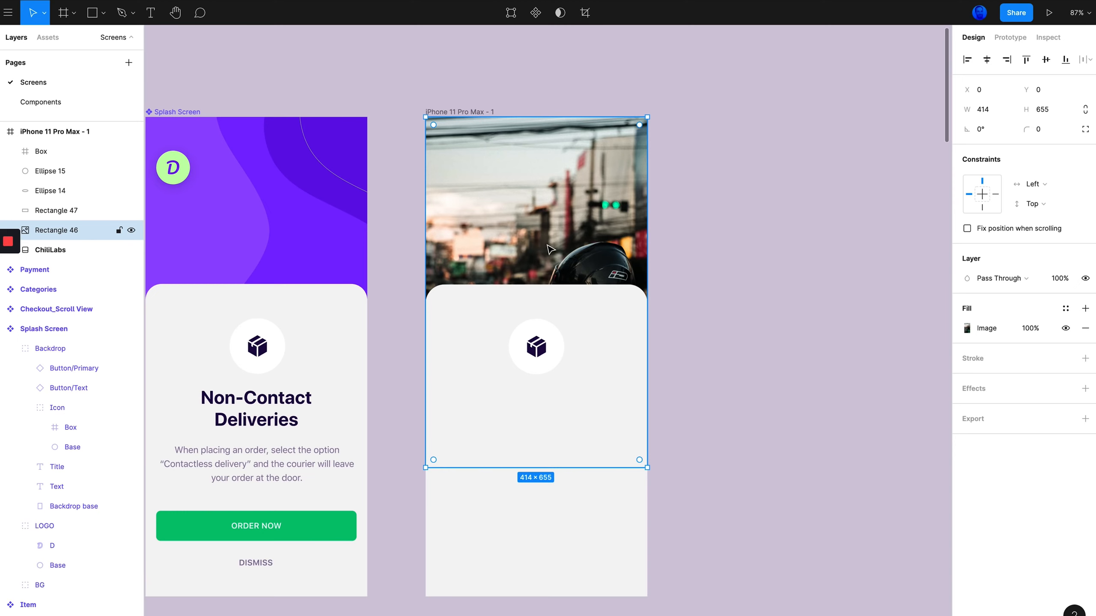
mouse_move(551, 240)
mouse_down()
mouse_move(545, 205)
mouse_move(535, 237)
mouse_up()
scroll(677, 276, down, 3)
scroll(677, 276, left, 2)
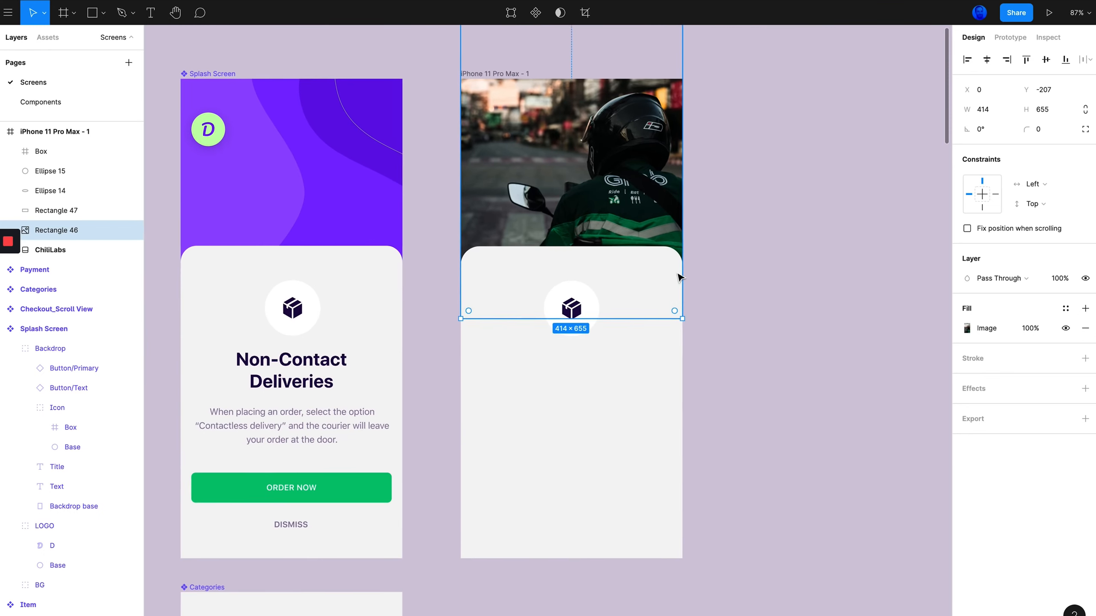
scroll(626, 225, up, 2)
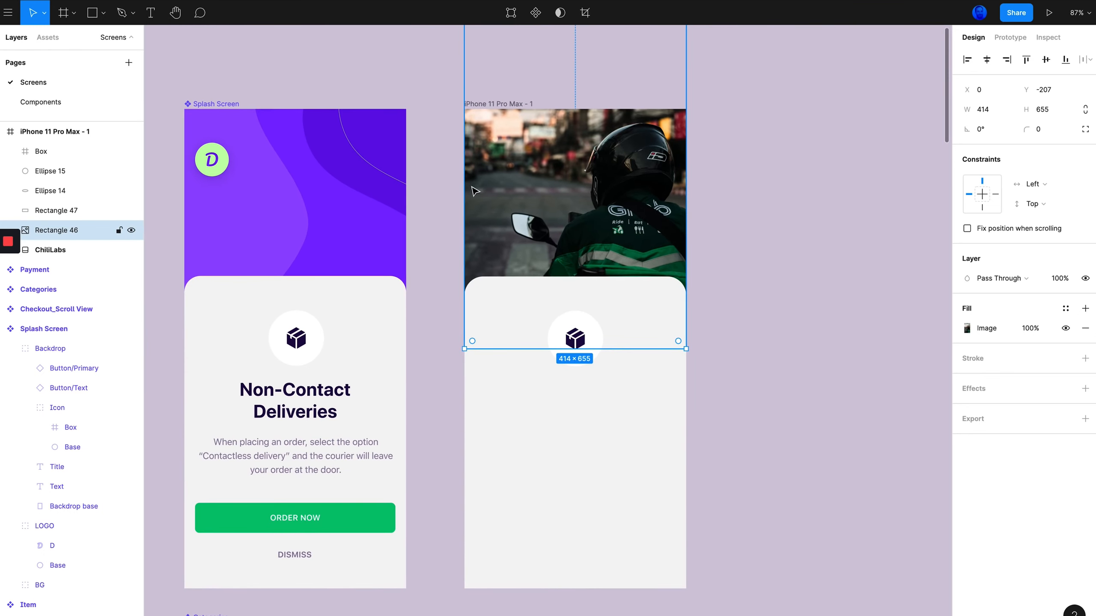
Add a text layer reading "Non-Contact Deliveries" below the icon in the copy and nudge it up
click(728, 243)
scroll(729, 242, down, 5)
scroll(560, 311, up, 2)
scroll(559, 310, left, 1)
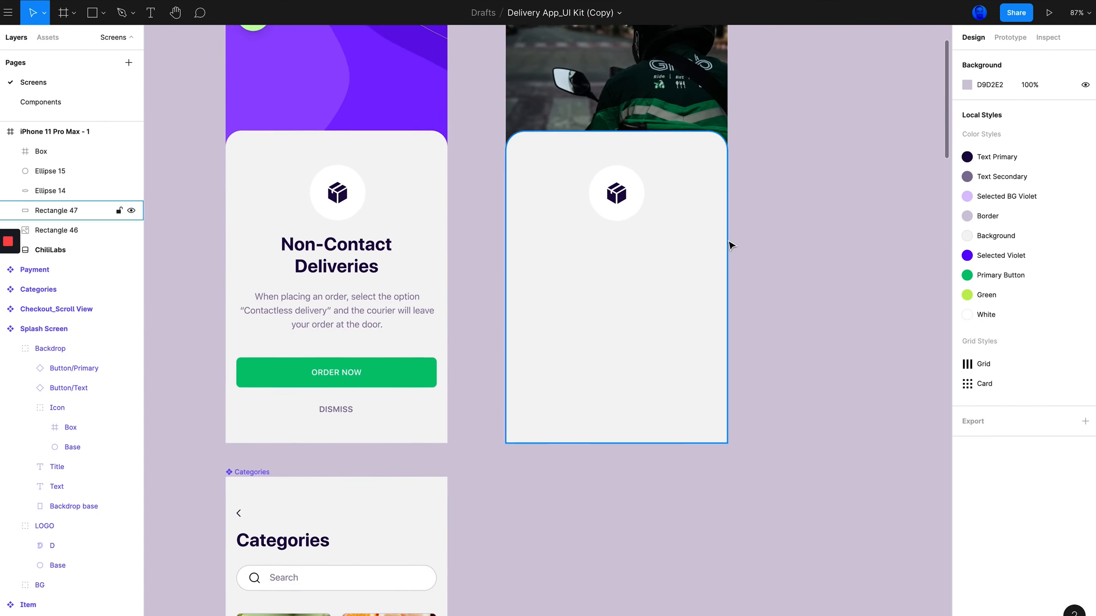
scroll(556, 313, up, 3)
scroll(573, 306, right, 1)
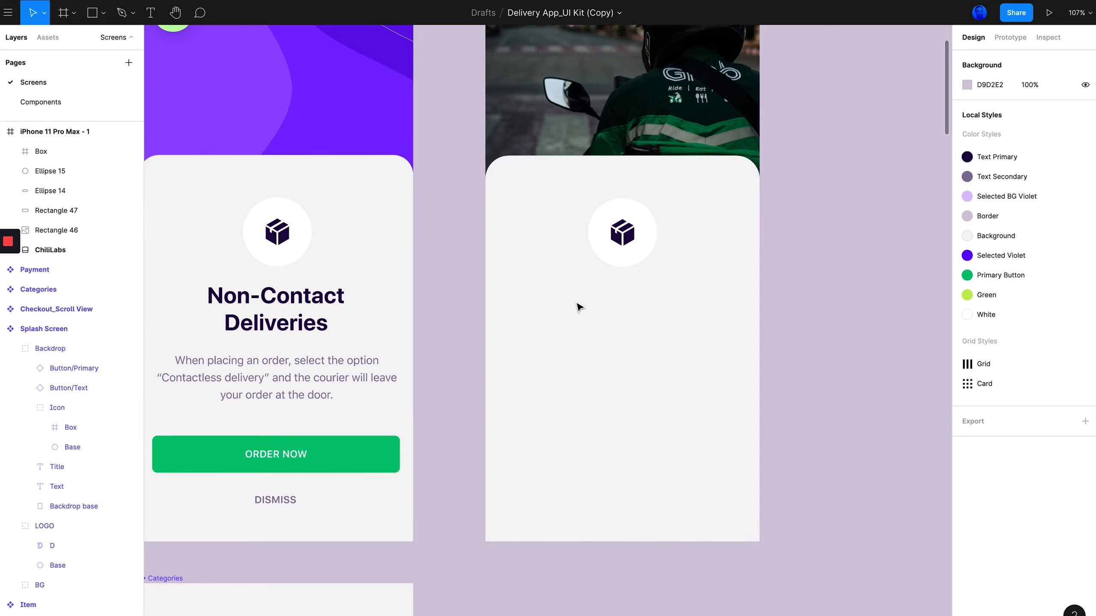
scroll(302, 315, left, 1)
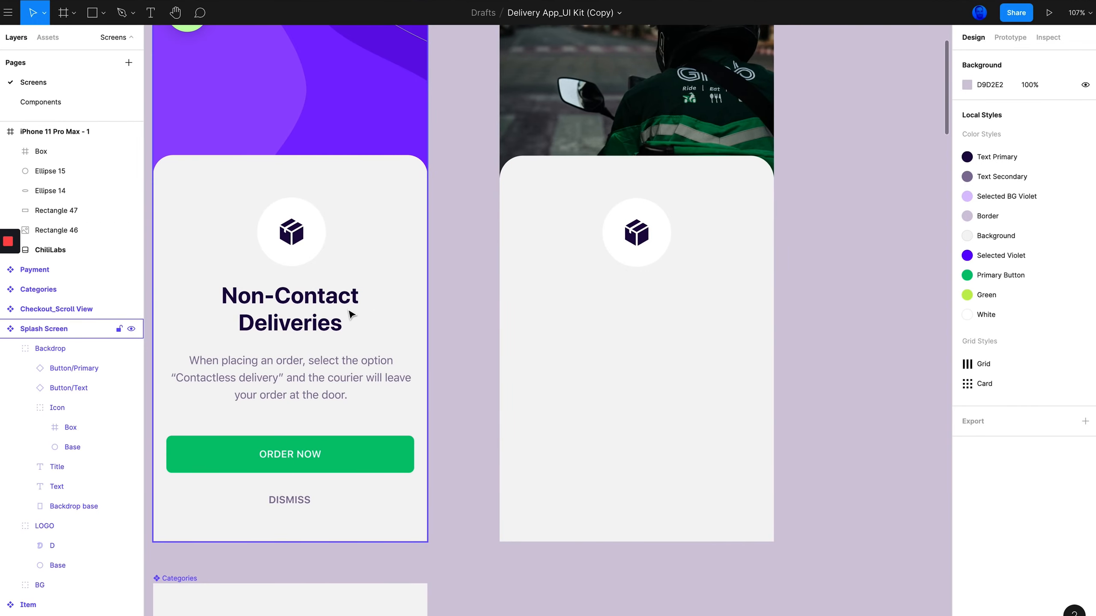
scroll(487, 345, up, 3)
scroll(492, 344, down, 1)
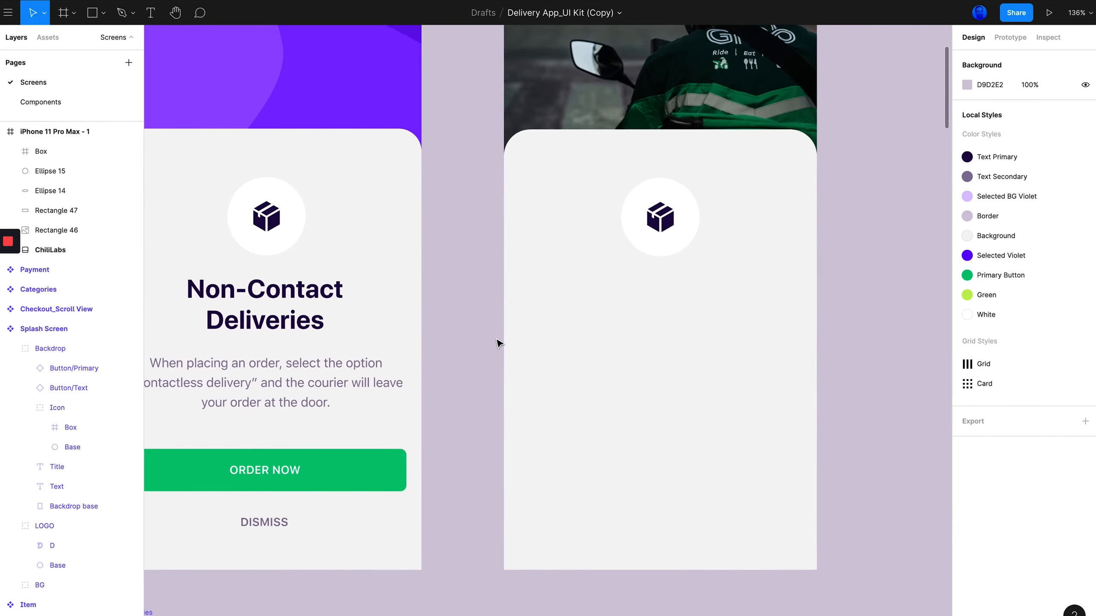
scroll(499, 343, left, 2)
scroll(484, 293, right, 1)
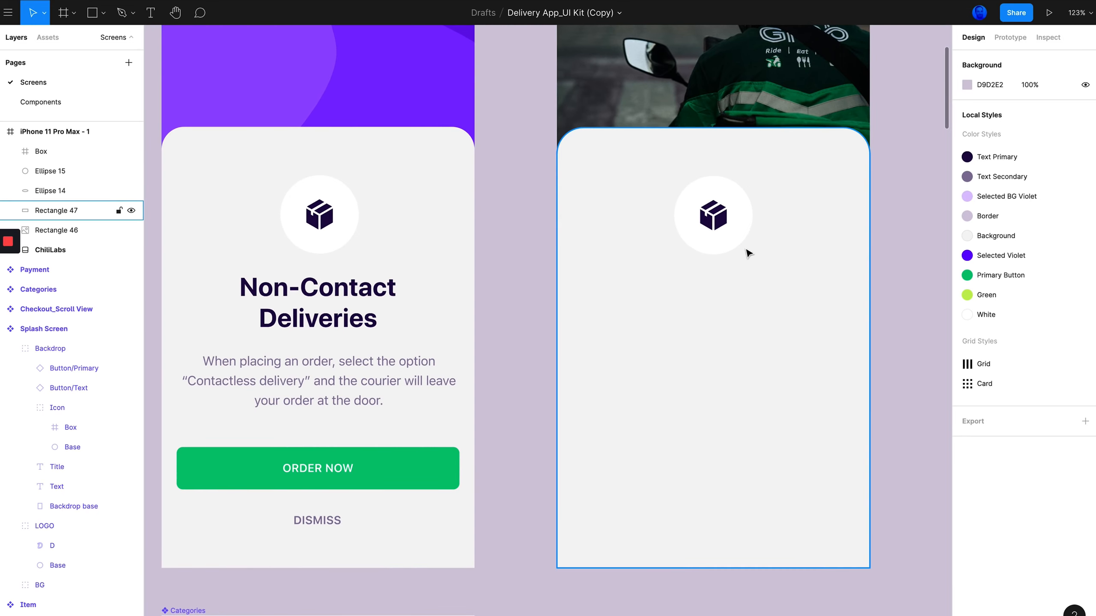
key(t)
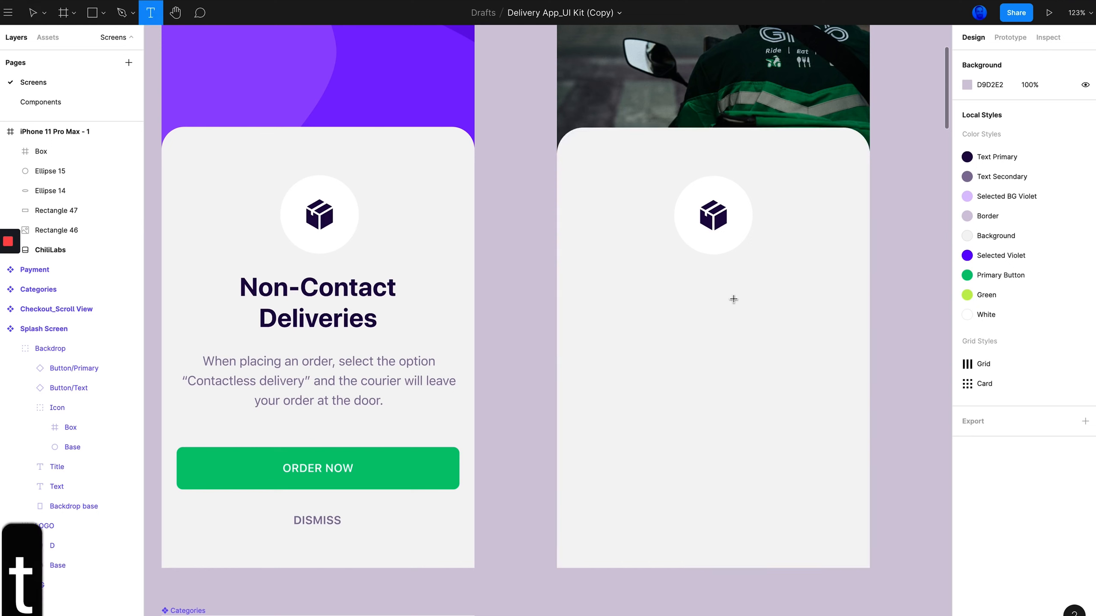
click(702, 300)
text(Non-)
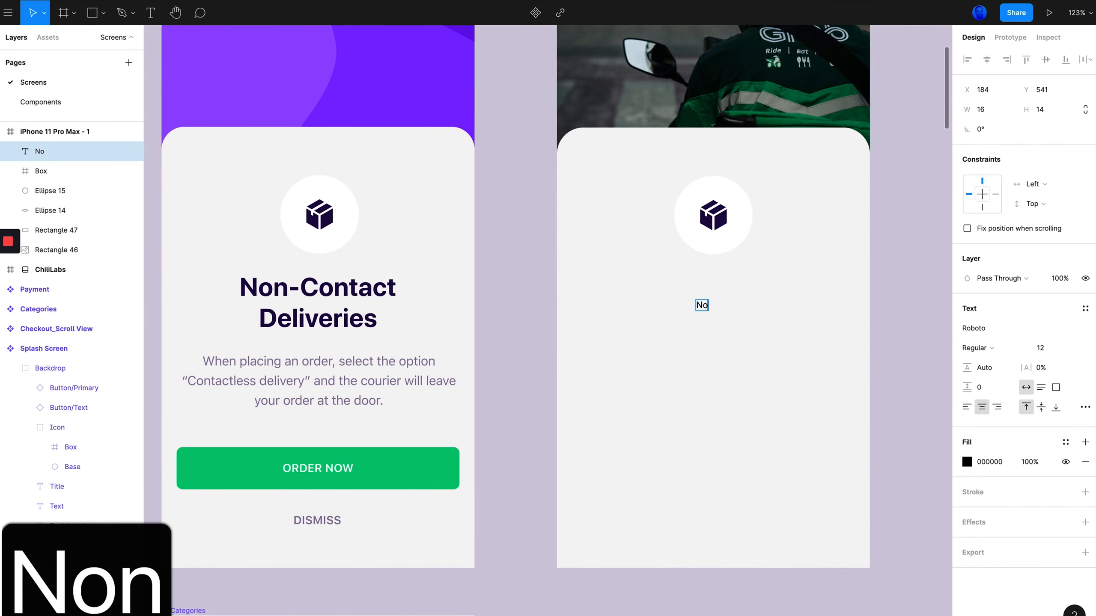
text(ntac)
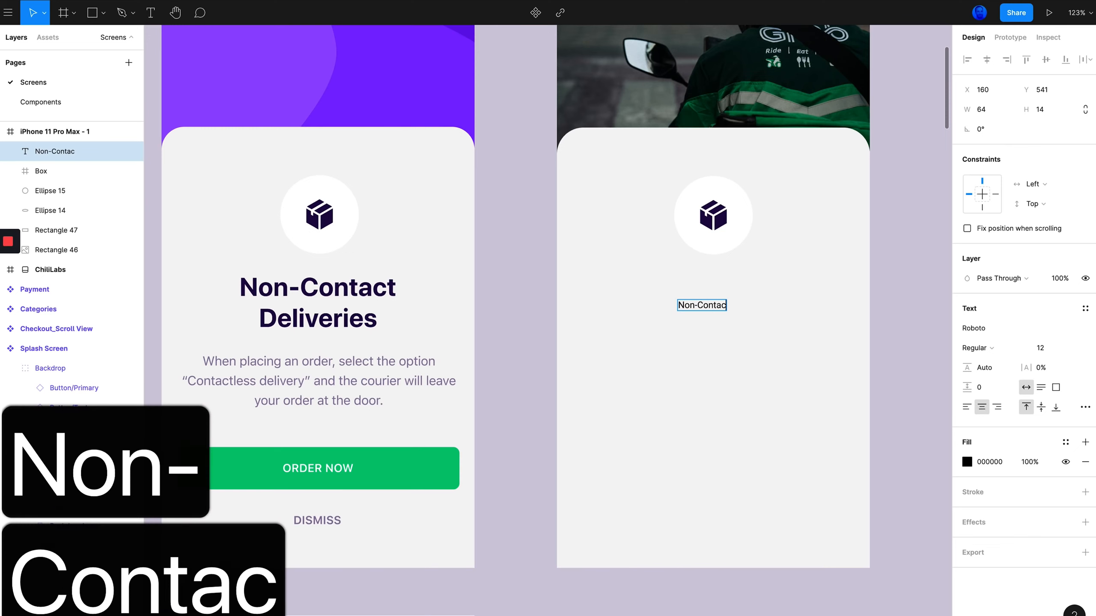
text(t Deliveries)
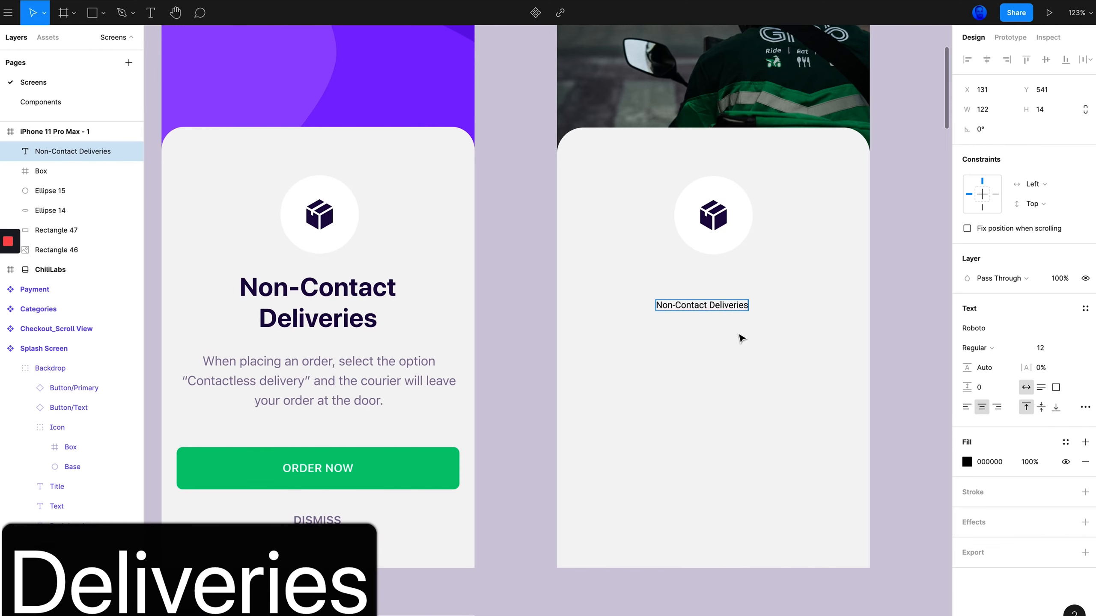
key(Escape)
mouse_move(704, 307)
mouse_down()
mouse_move(722, 304)
mouse_move(724, 285)
mouse_move(710, 279)
mouse_move(706, 294)
mouse_up()
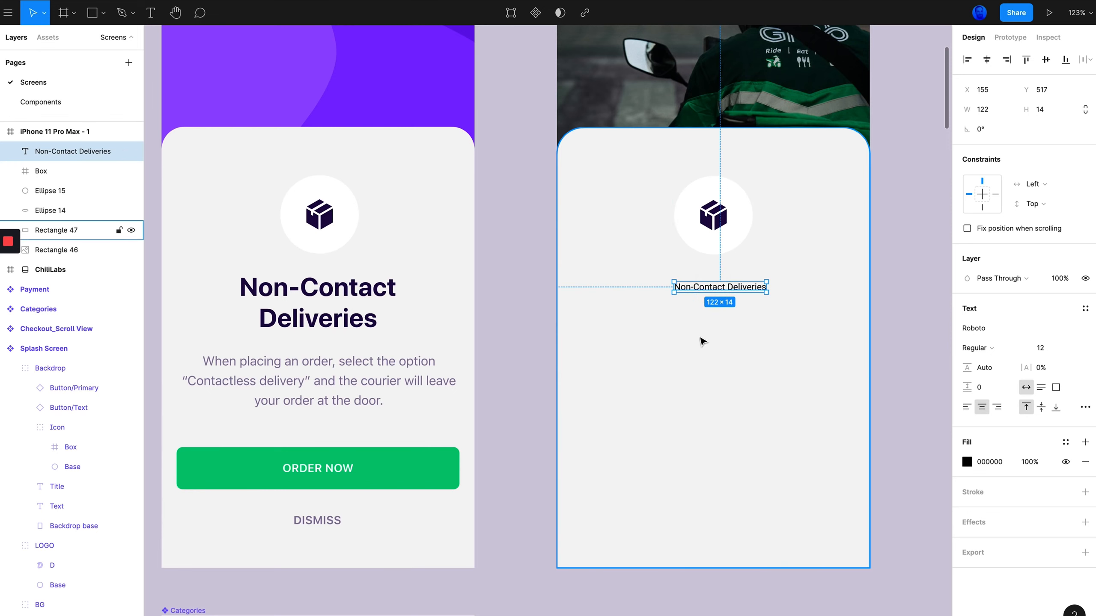
Inspect the original title's text settings and set the new title's font size to 34
click(335, 292)
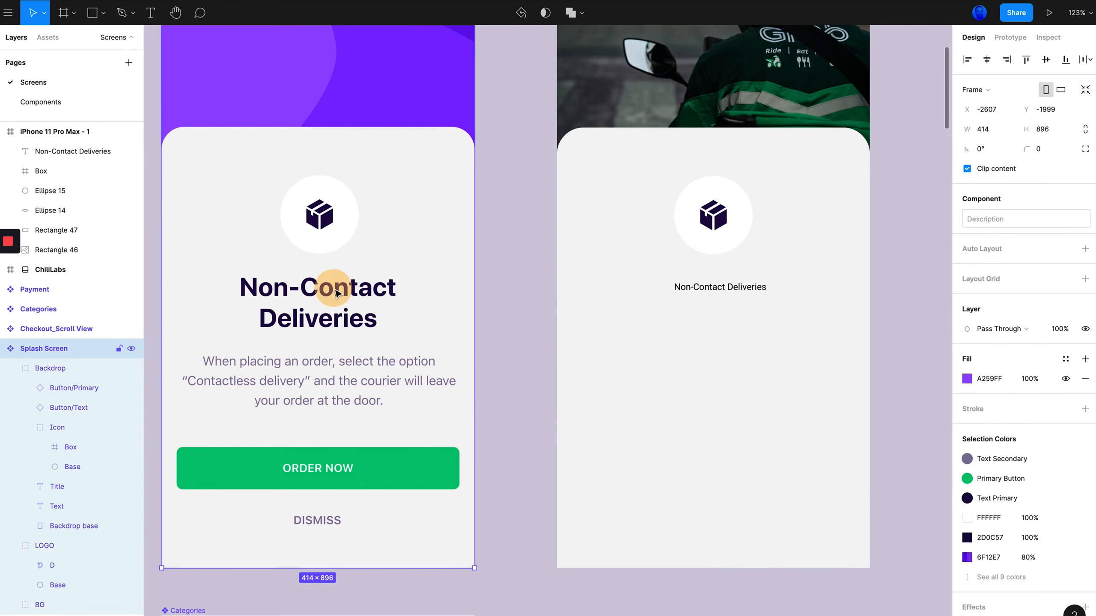
click(336, 292)
click(335, 292)
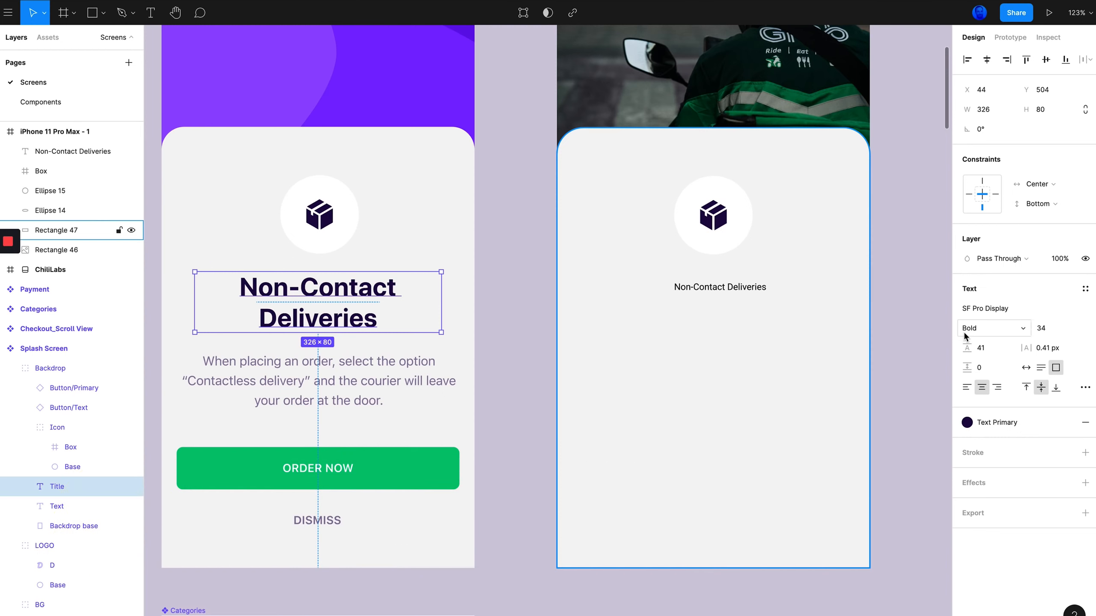
click(720, 287)
click(1038, 348)
text(34)
key(Return)
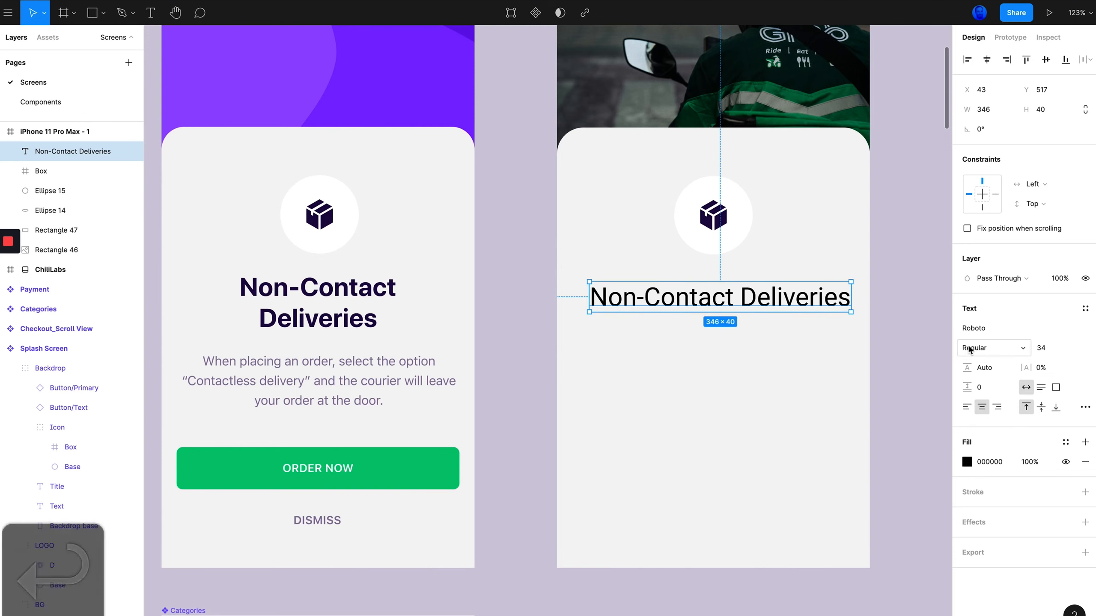
Change the new title's font to SF Pro Text with Bold weight
click(978, 329)
text(sf pro)
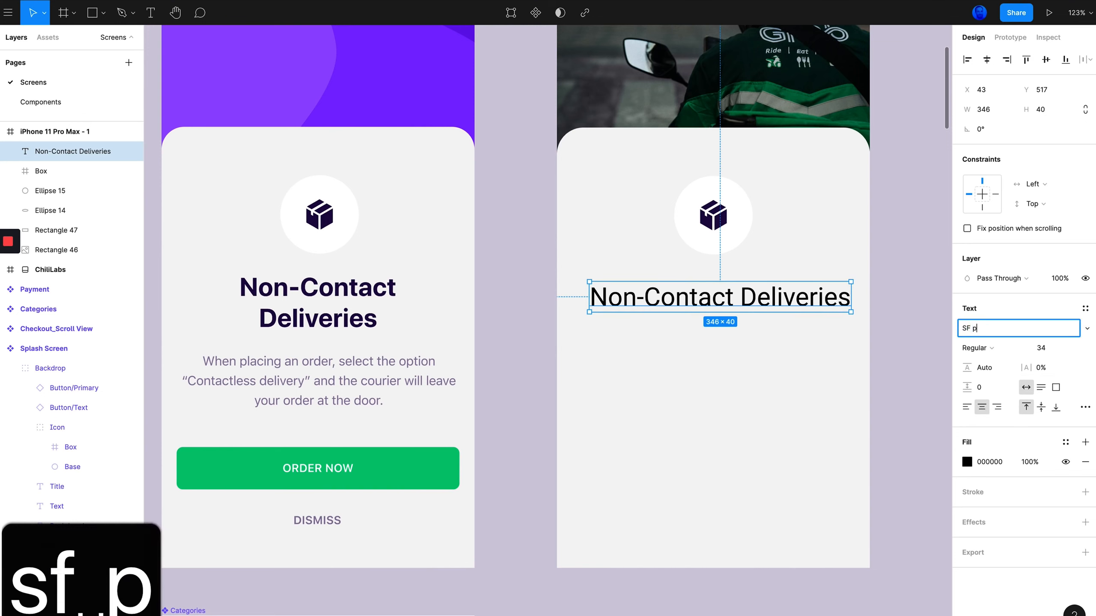
text(text)
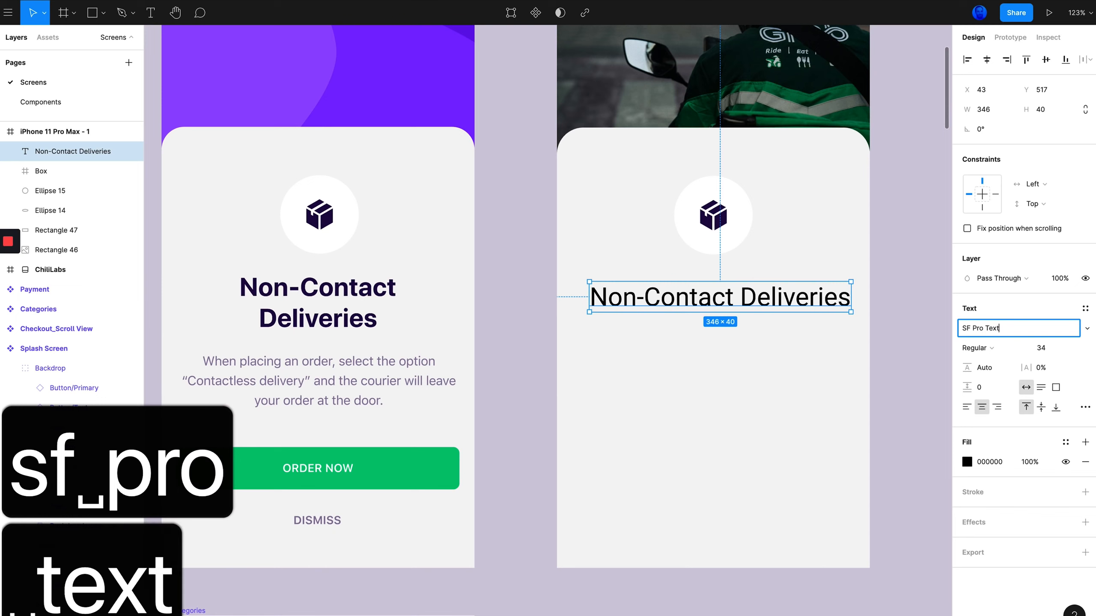
click(1085, 328)
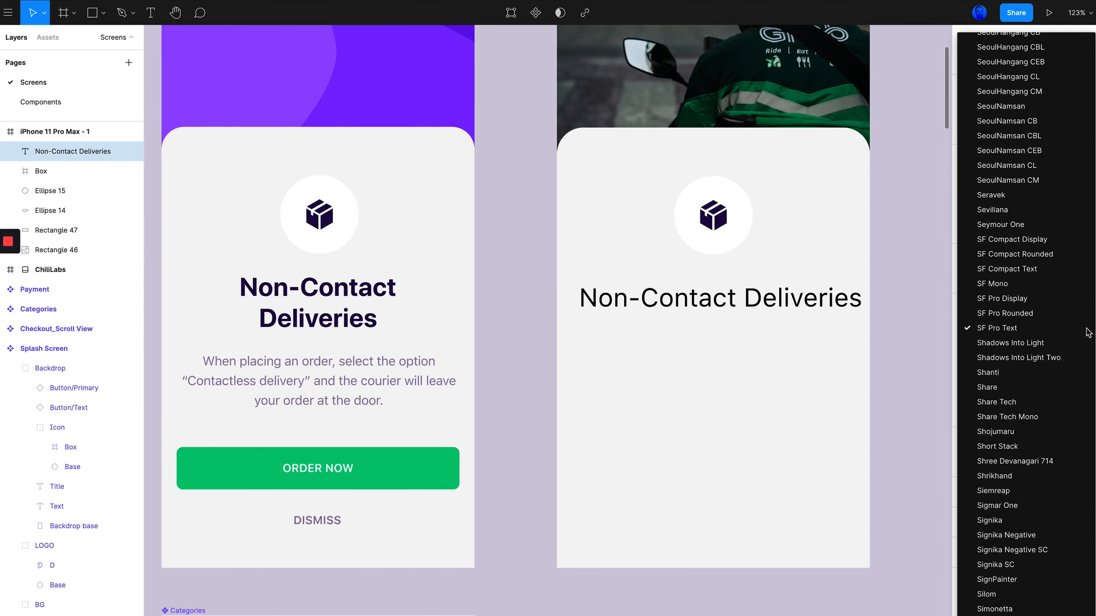
click(1007, 332)
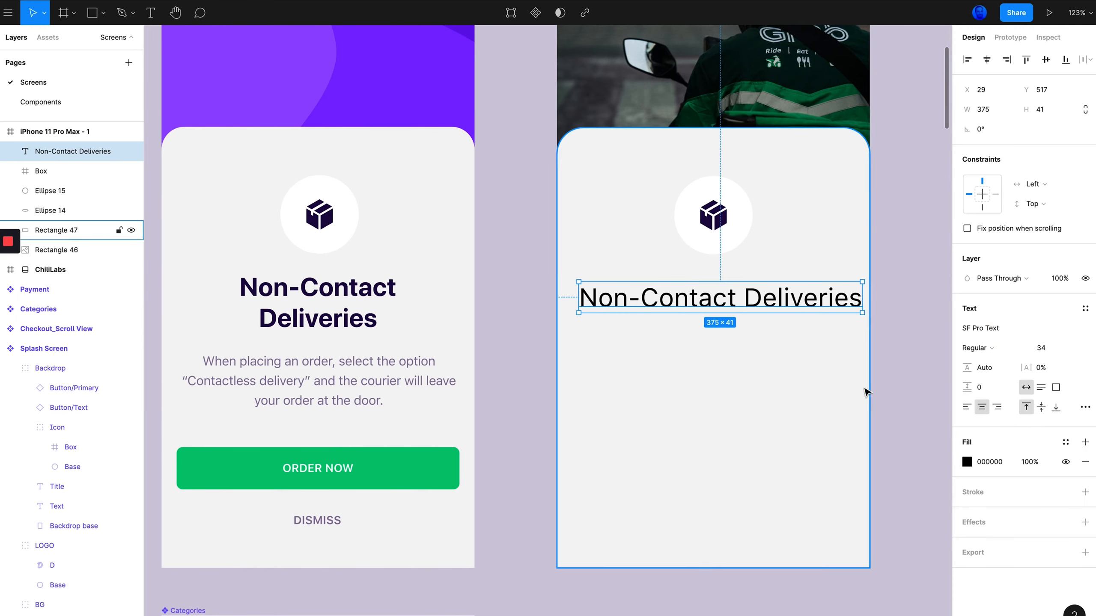
click(958, 347)
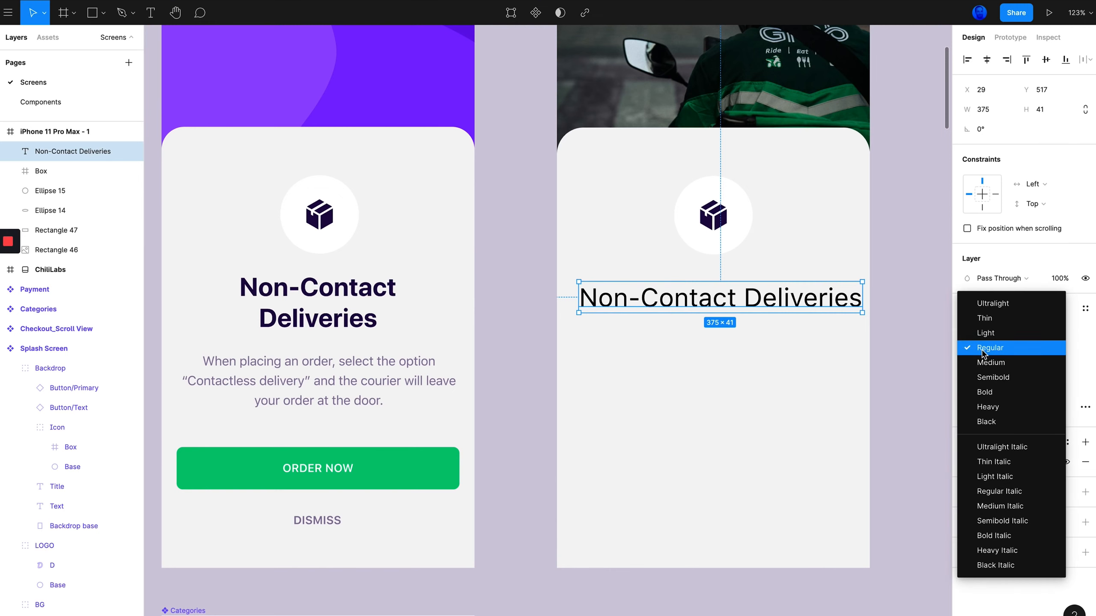
click(989, 392)
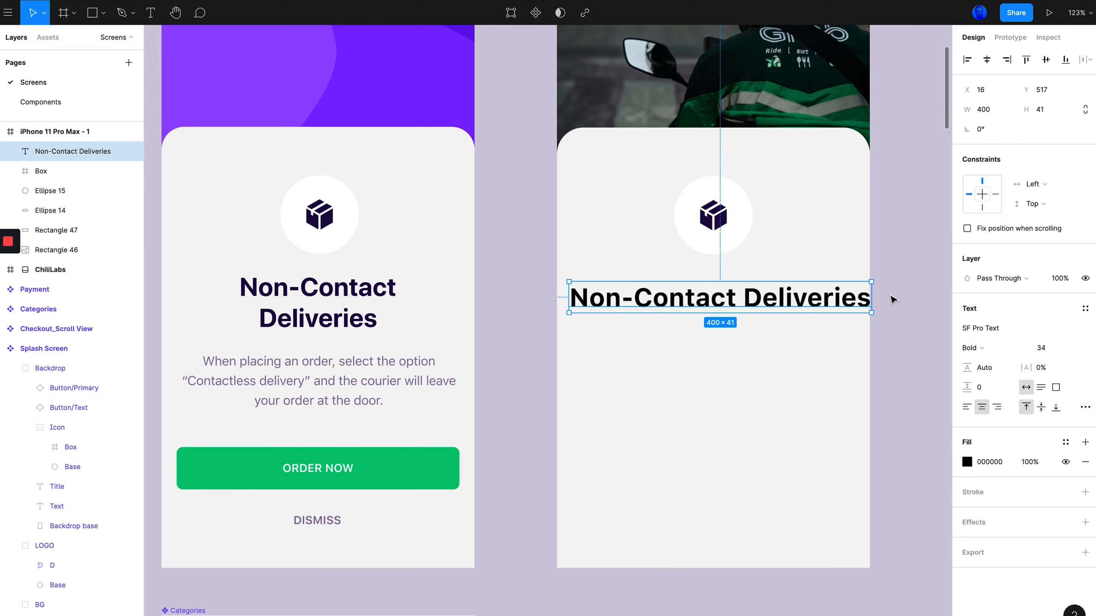
Narrow the new title to about 296 px wide so it wraps onto two lines, and center it under the icon
drag(870, 296, 789, 301)
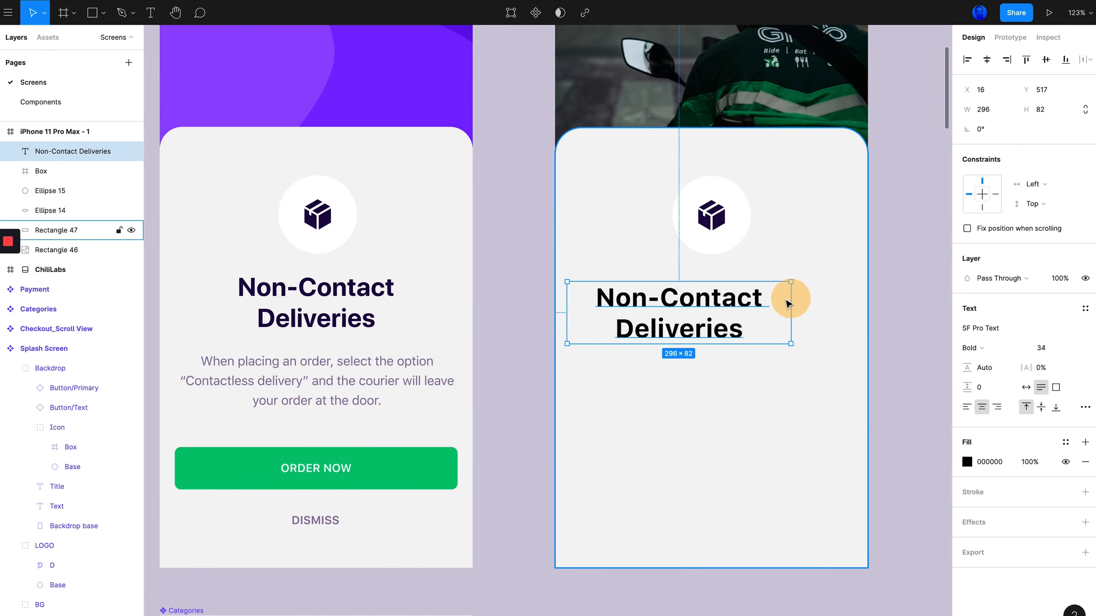
drag(653, 303, 677, 299)
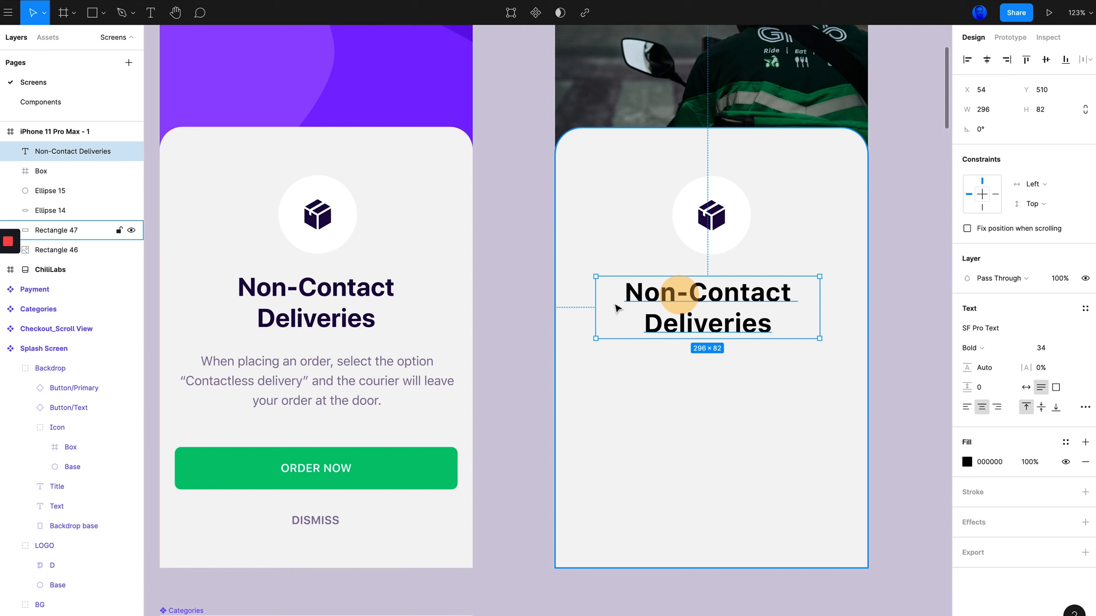
drag(706, 297, 709, 292)
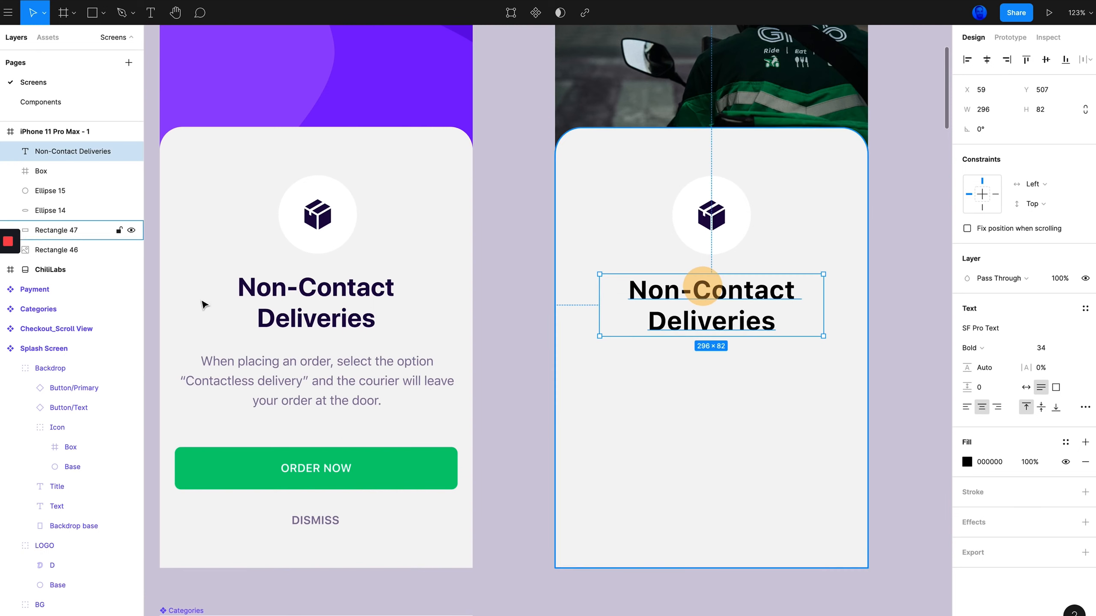
Compare against the original title, then measure the gap to the icon and nudge the new title slightly upward
click(292, 292)
click(342, 294)
click(311, 297)
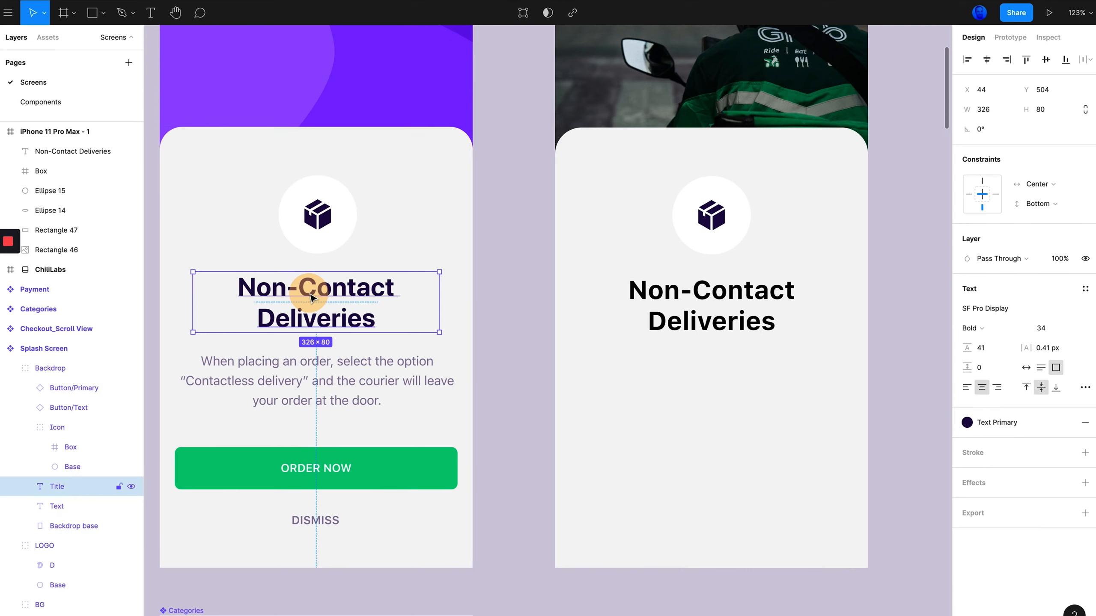
key(alt)
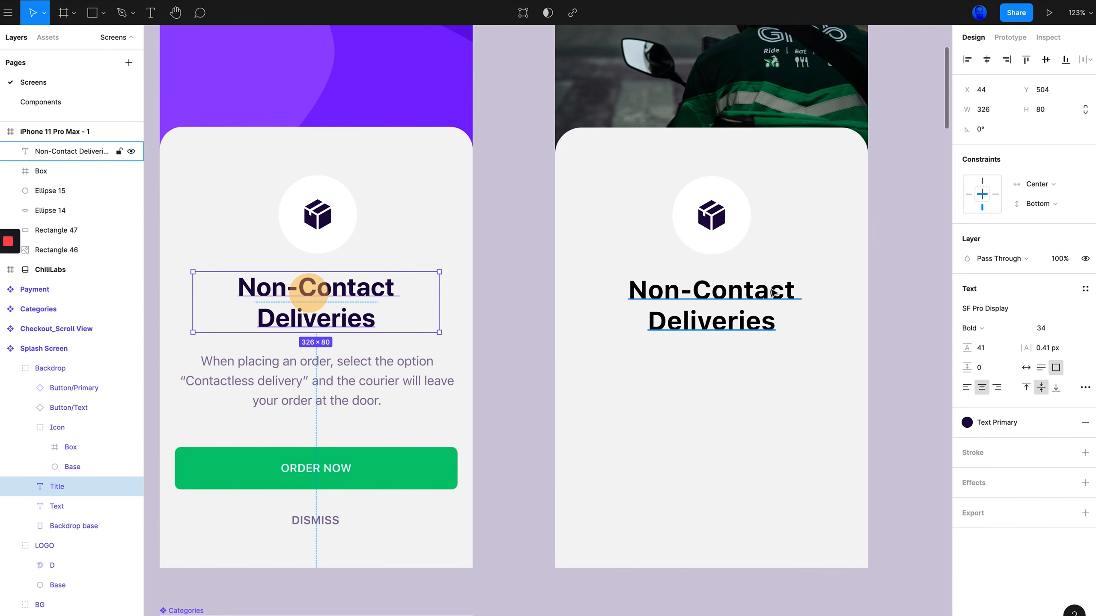
click(751, 288)
key(alt)
key(alt+Up)
key(alt+Down)
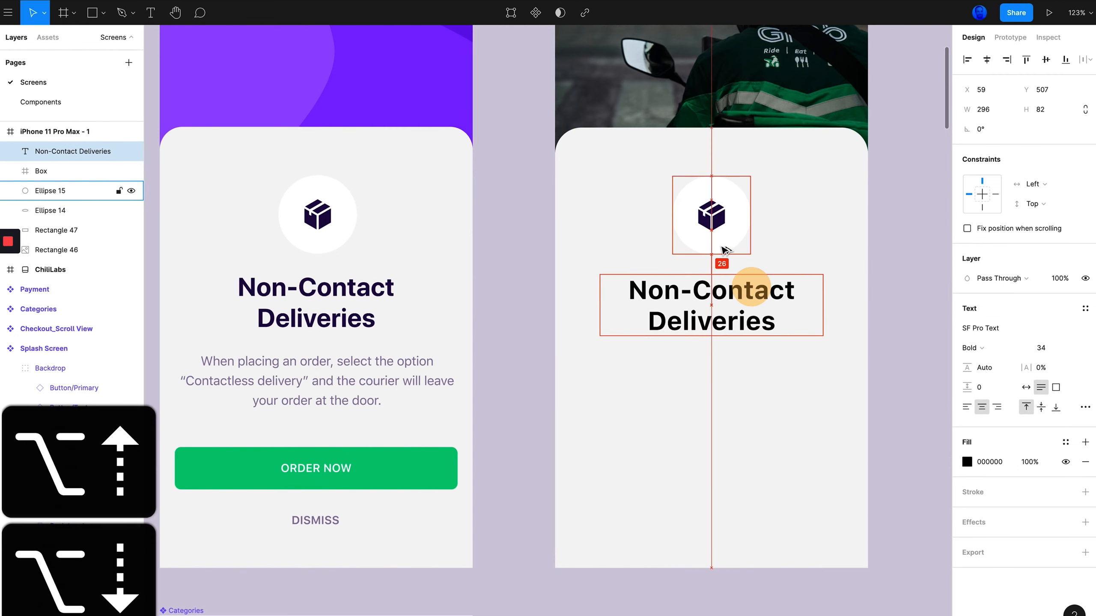
key(alt+Up)
key(alt+Up)
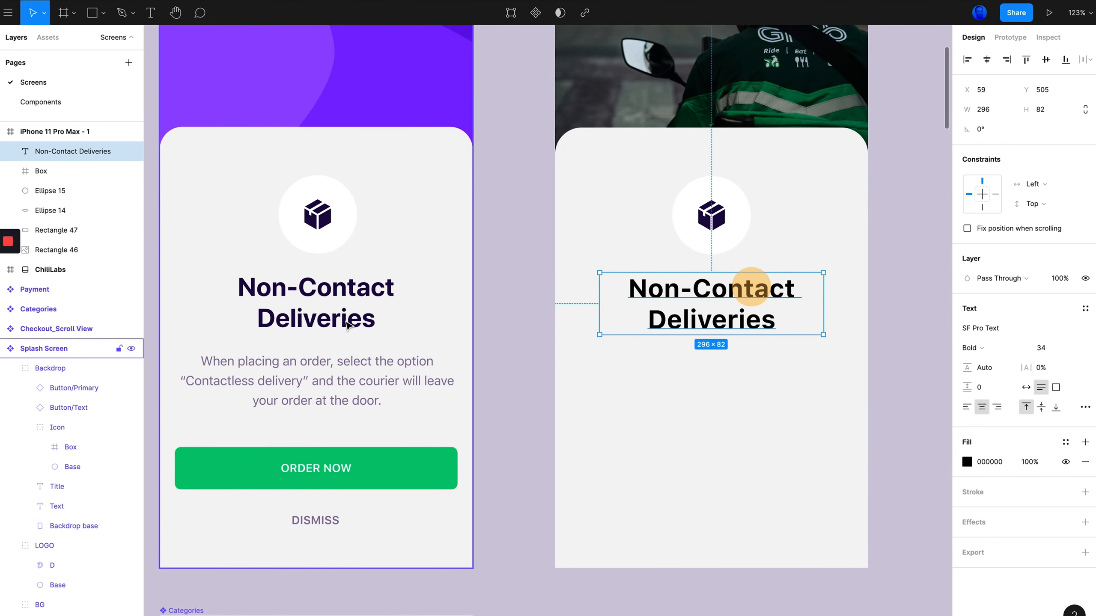
Color the new title with the original title's dark purple using the eyedropper
click(347, 325)
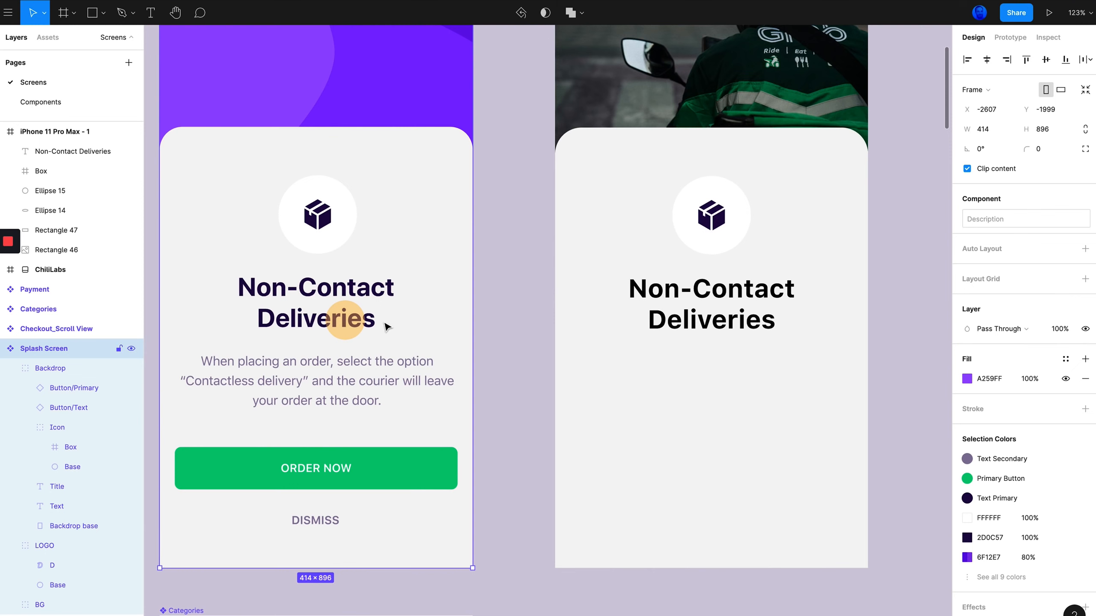
click(727, 317)
click(966, 462)
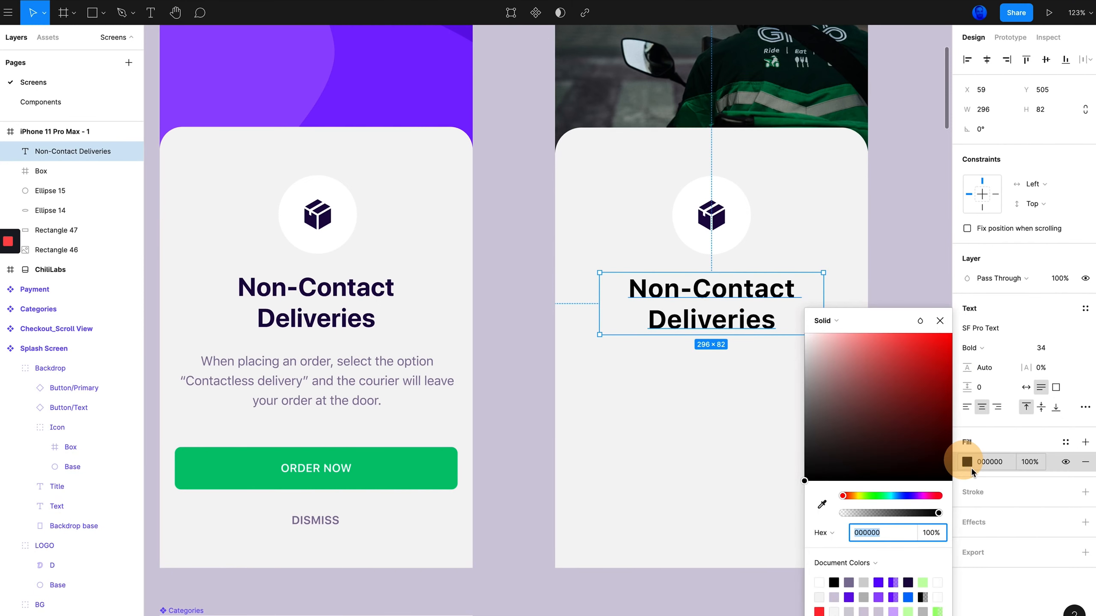
click(822, 504)
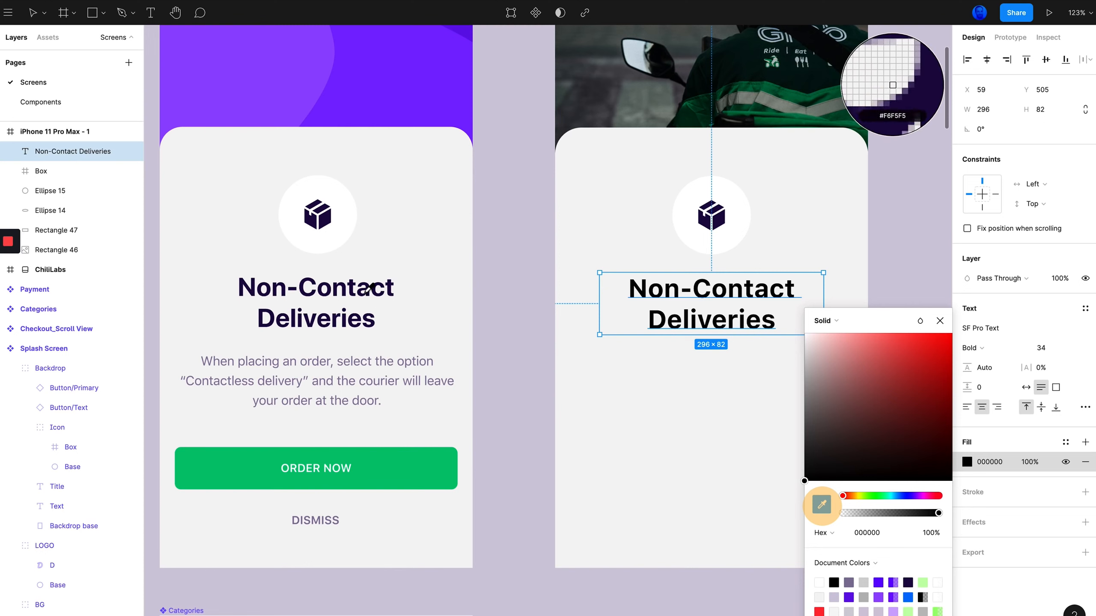
click(353, 286)
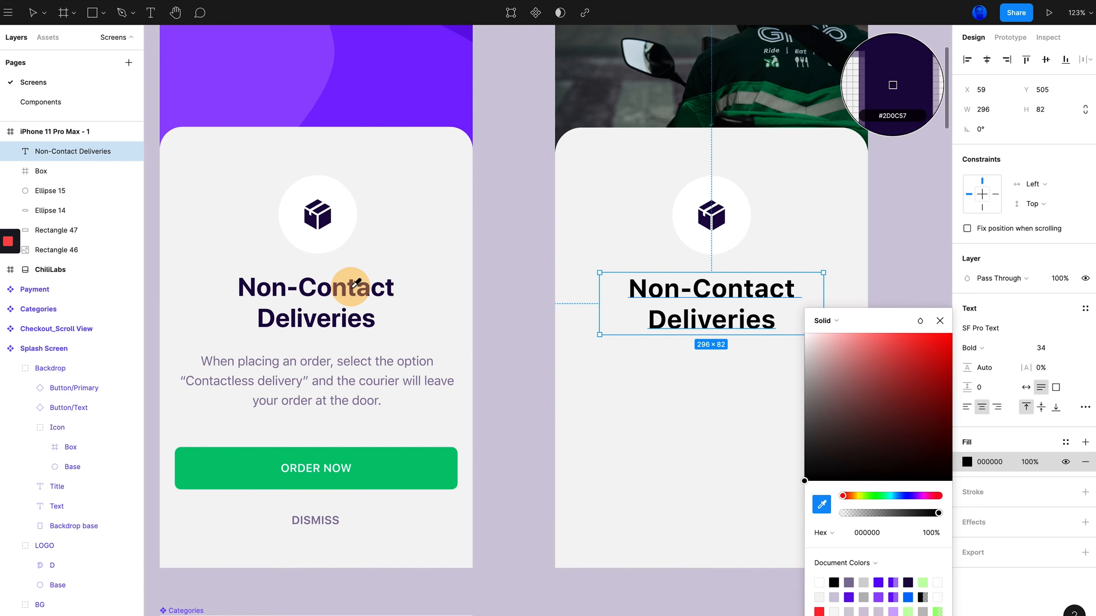
click(919, 224)
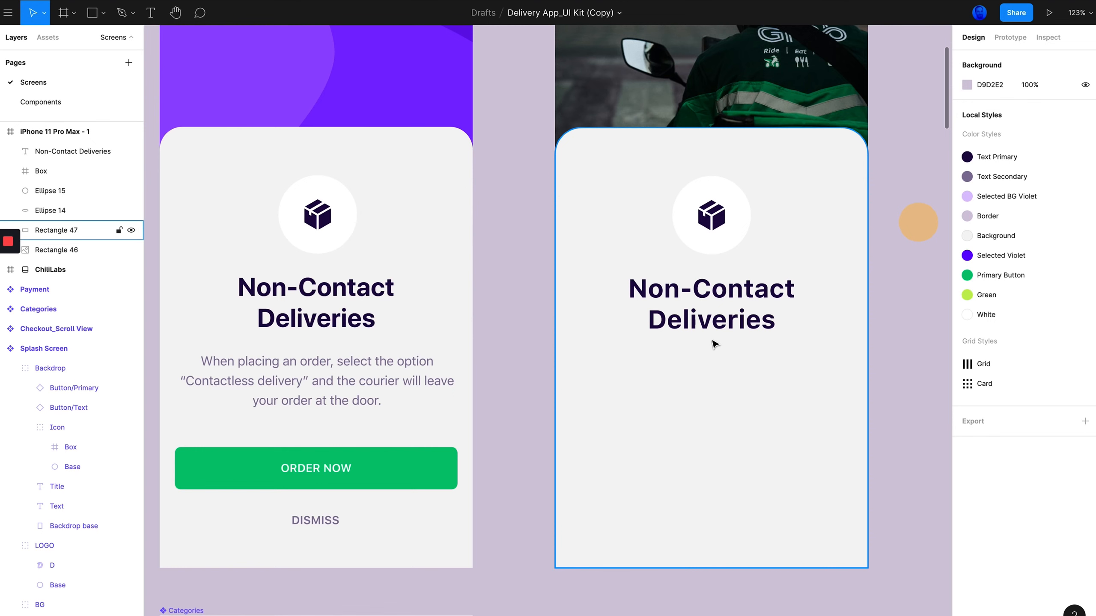
Create a placeholder text layer reading "asdf" below the new title in the copy
scroll(715, 343, left, 1)
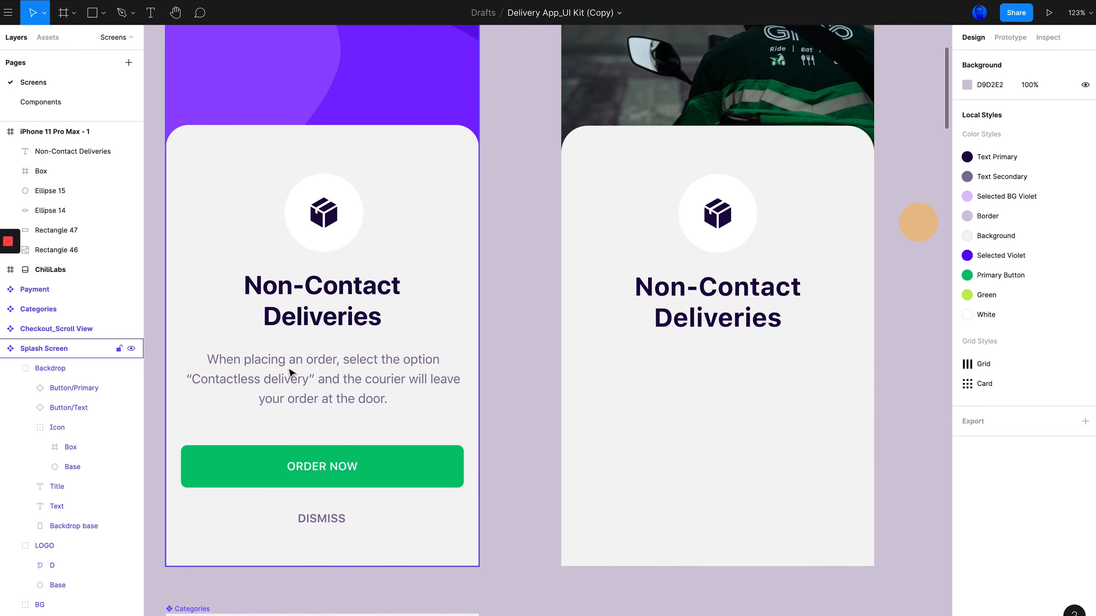
scroll(312, 375, down, 2)
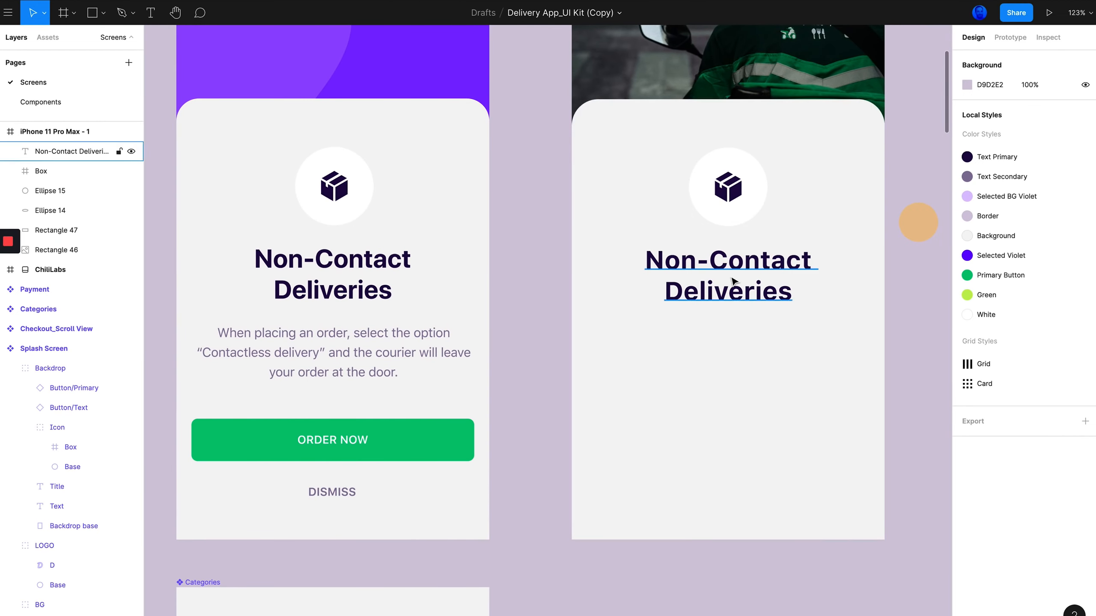
key(t)
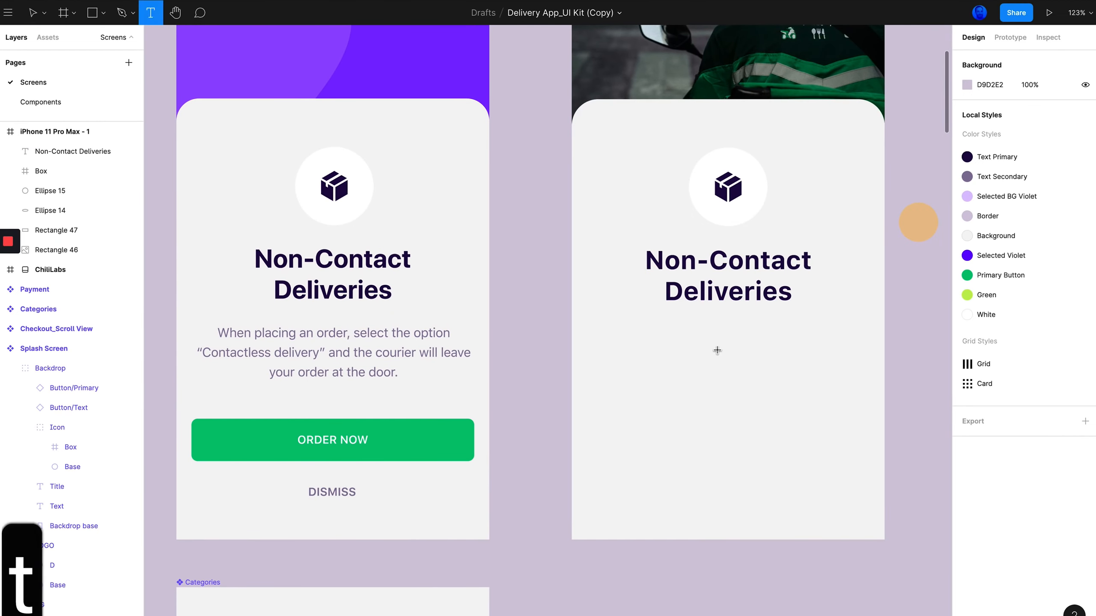
click(716, 349)
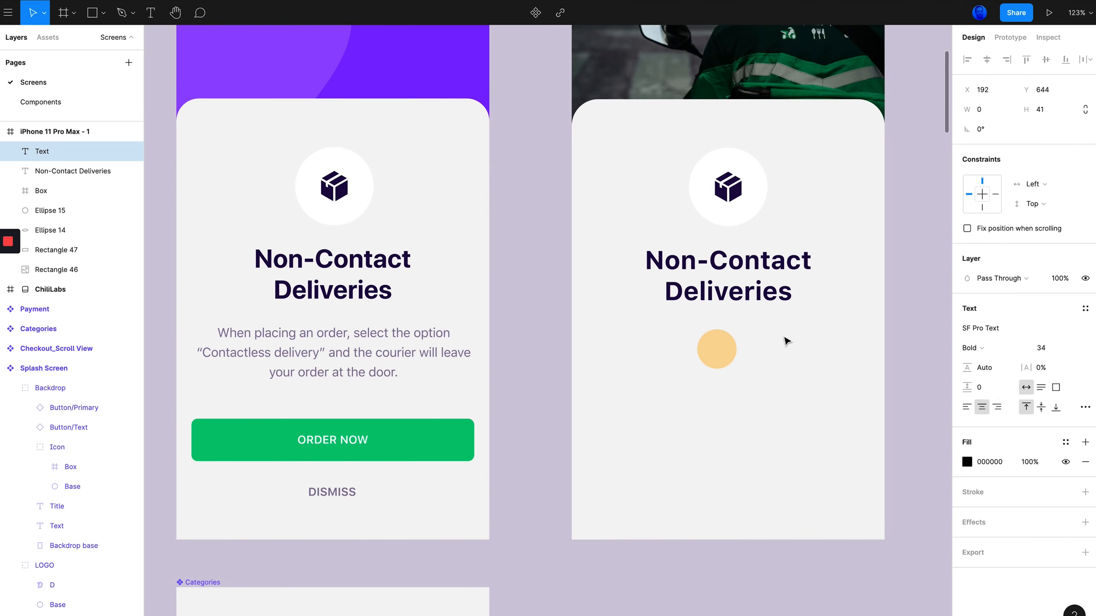
text(asdf)
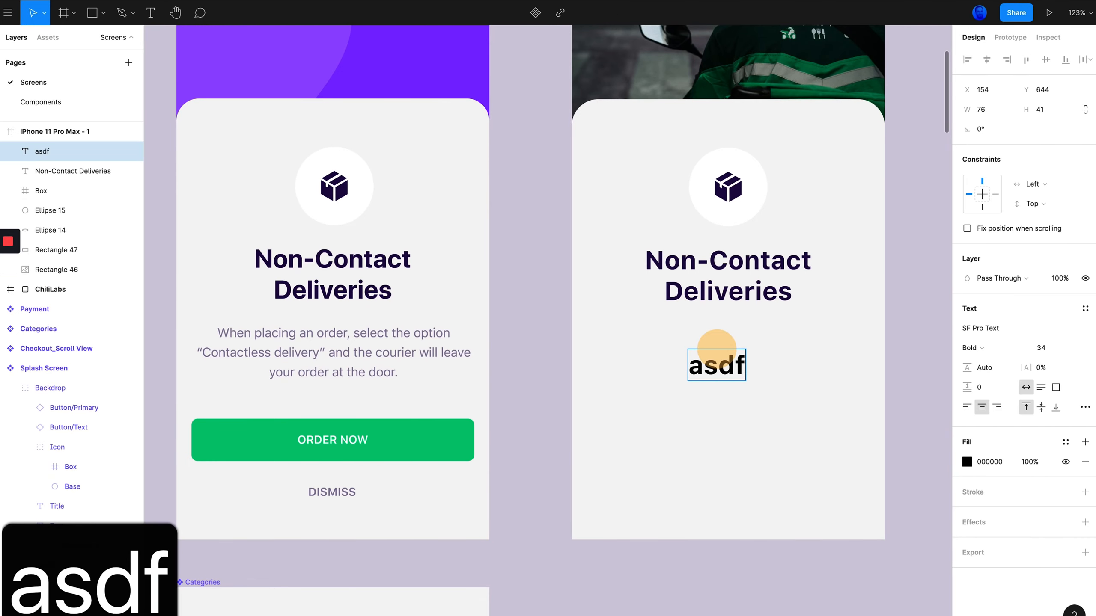
Copy the original description text and paste it into the new text layer in place of the placeholder
double_click(350, 356)
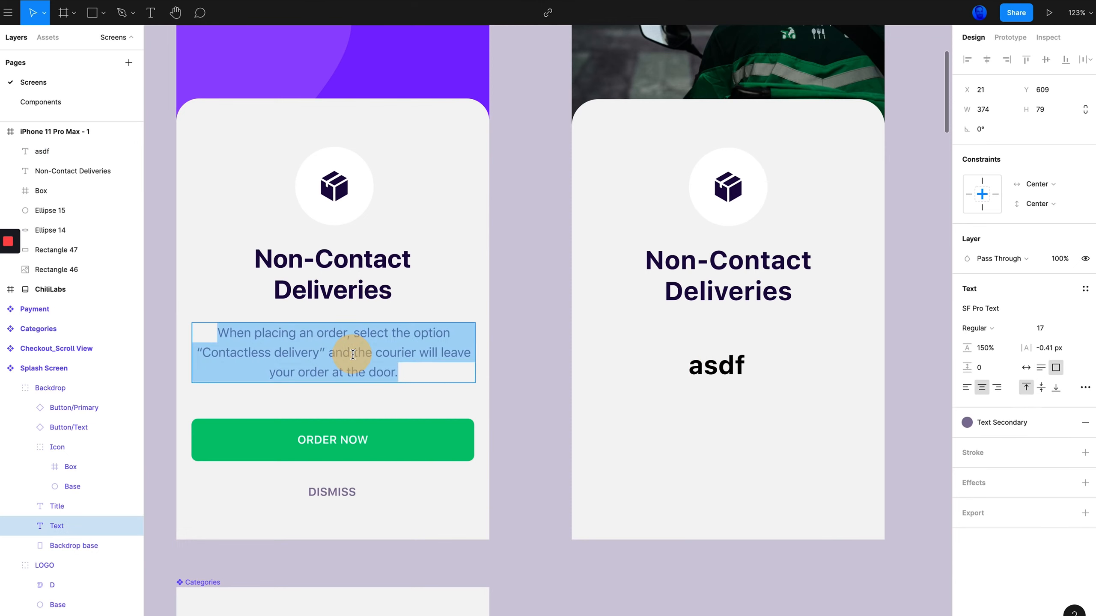
click(352, 355)
key(super+a)
key(super+c)
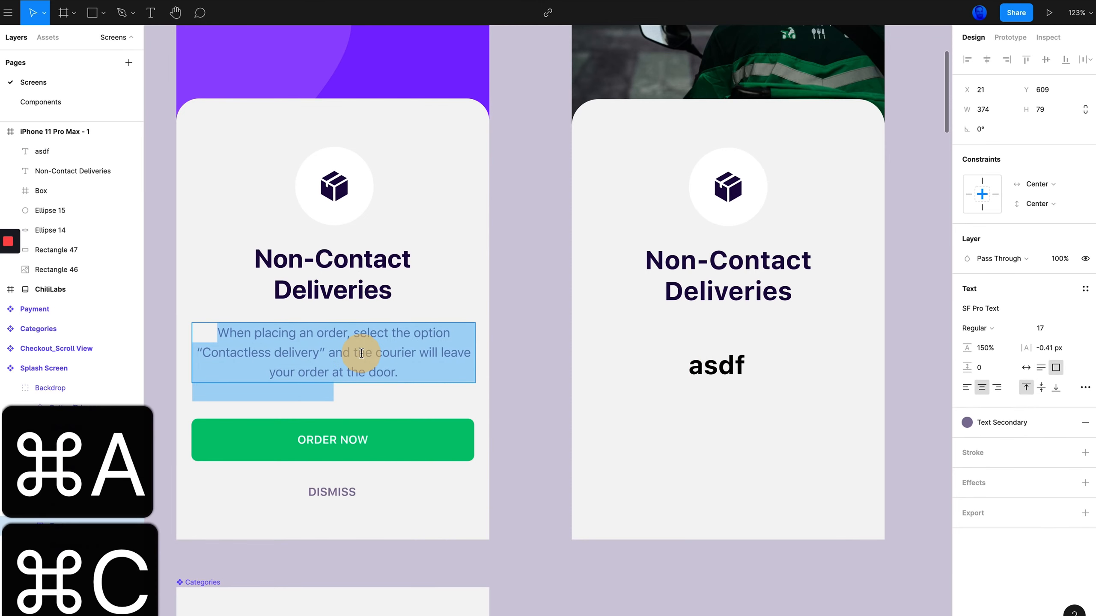
click(716, 372)
double_click(716, 372)
key(super+v)
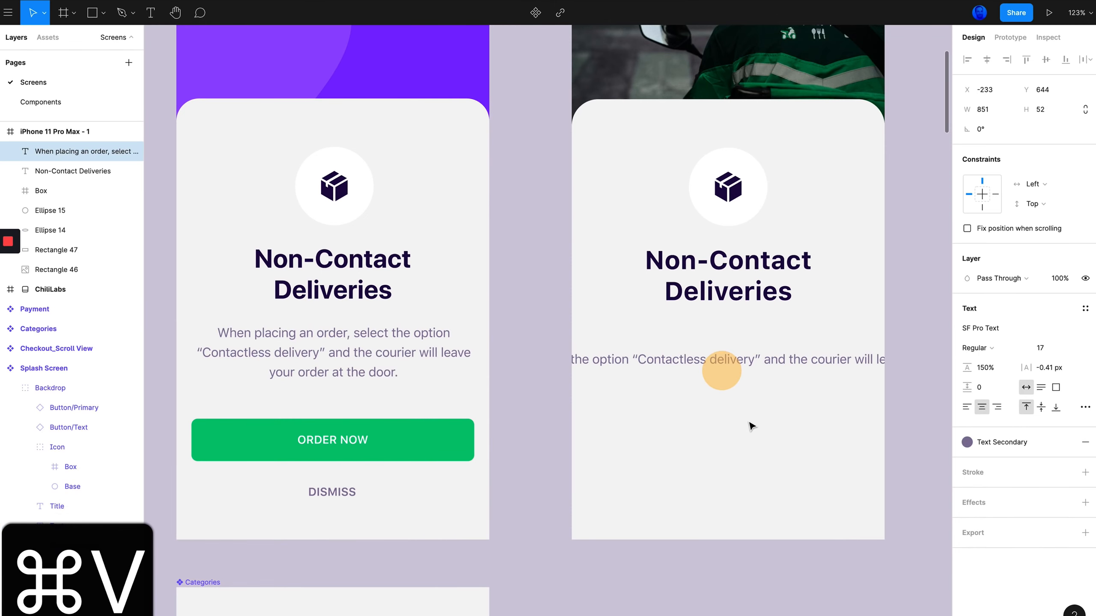
key(Escape)
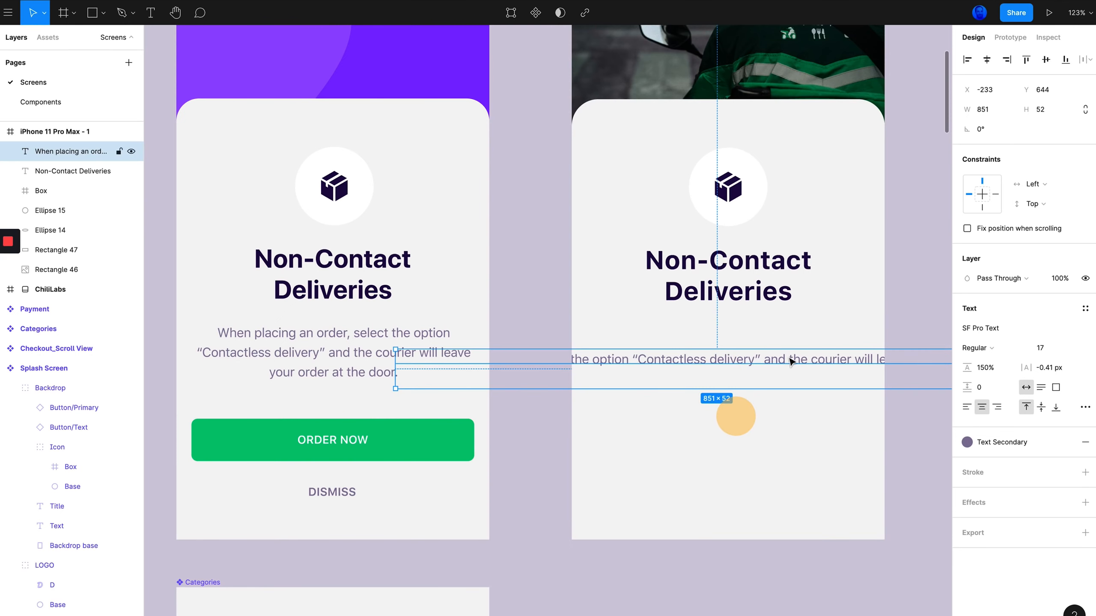
Resize the pasted description's text box to about 327 px wide so it wraps onto three lines
scroll(788, 361, right, 5)
scroll(821, 377, left, 2)
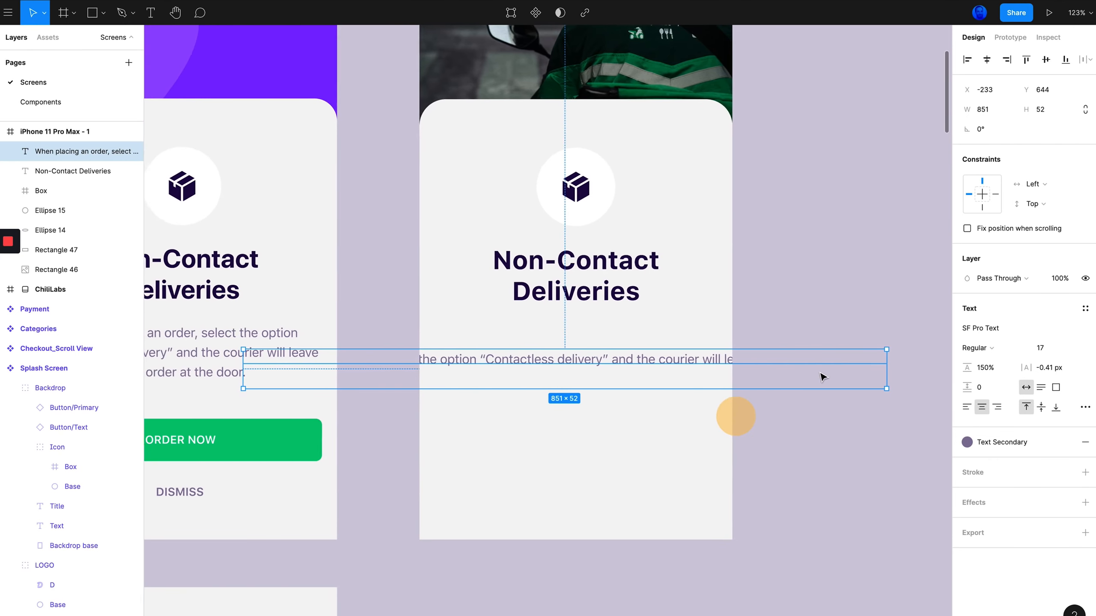
drag(897, 368, 722, 371)
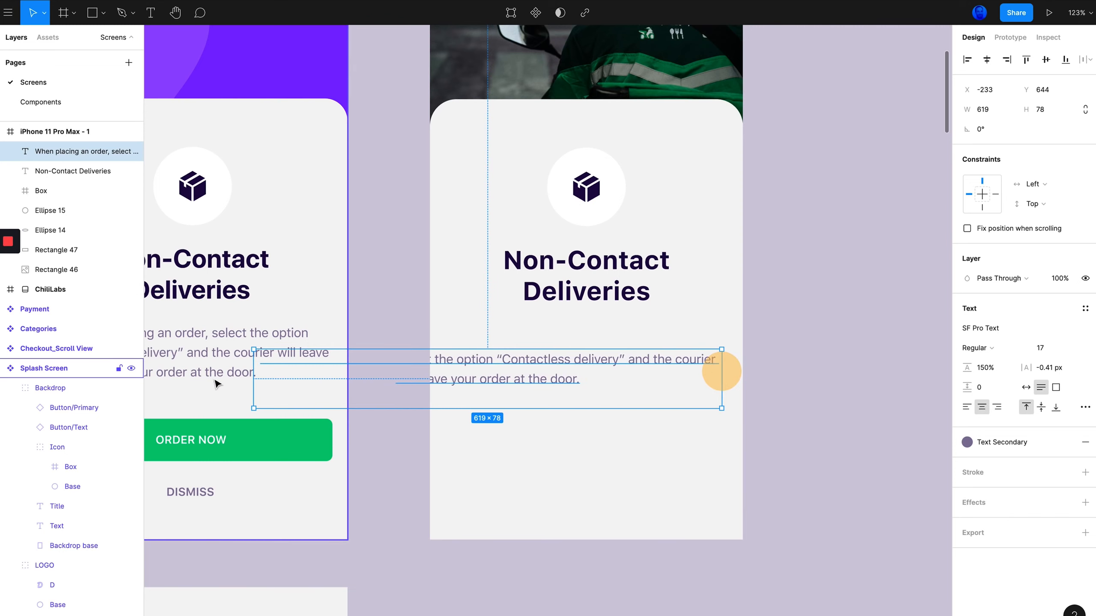
drag(253, 380, 461, 379)
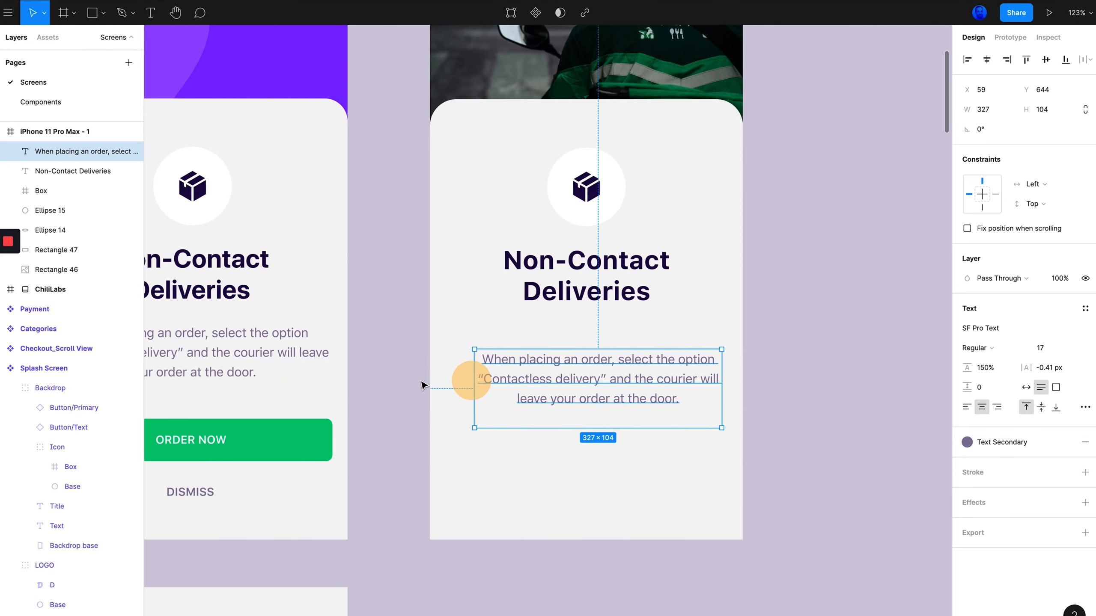
Check the original description's width and set the new description's width to 374
scroll(421, 384, left, 5)
click(413, 353)
click(412, 353)
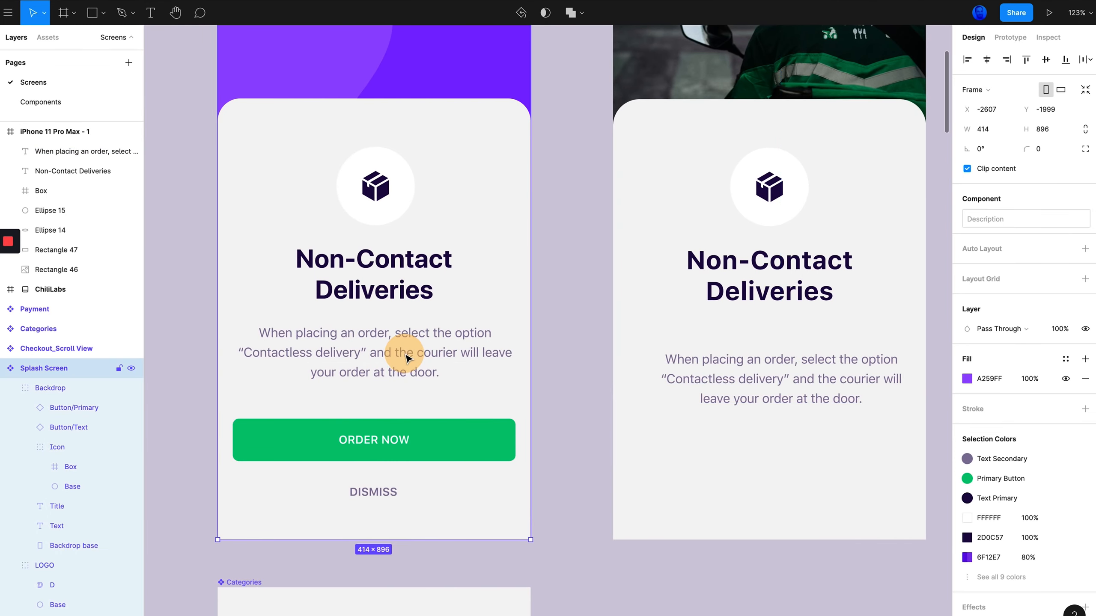
click(327, 353)
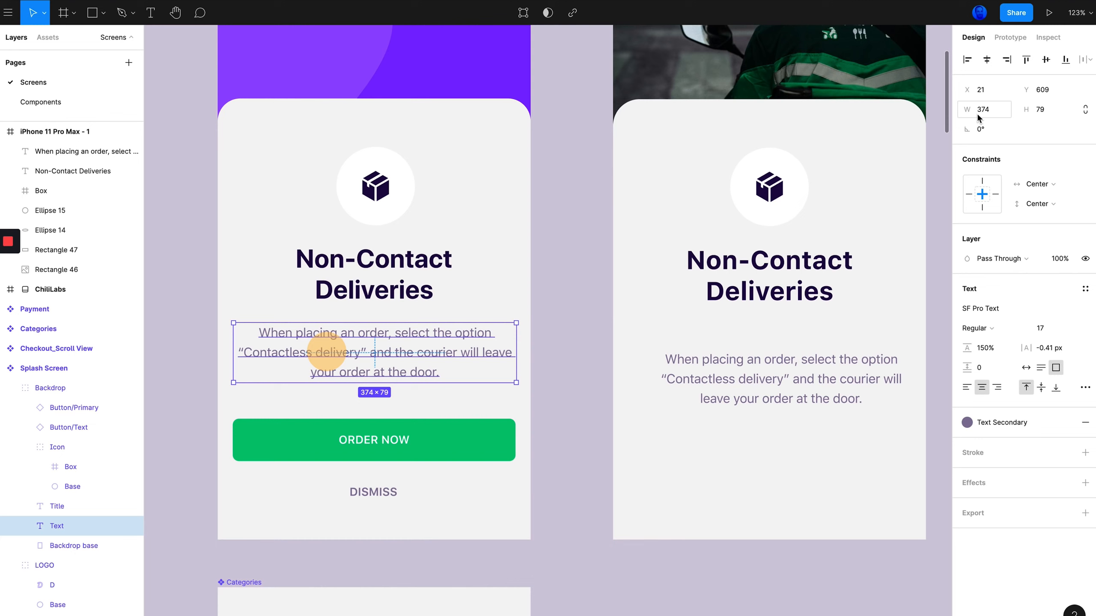
scroll(711, 345, right, 5)
click(695, 360)
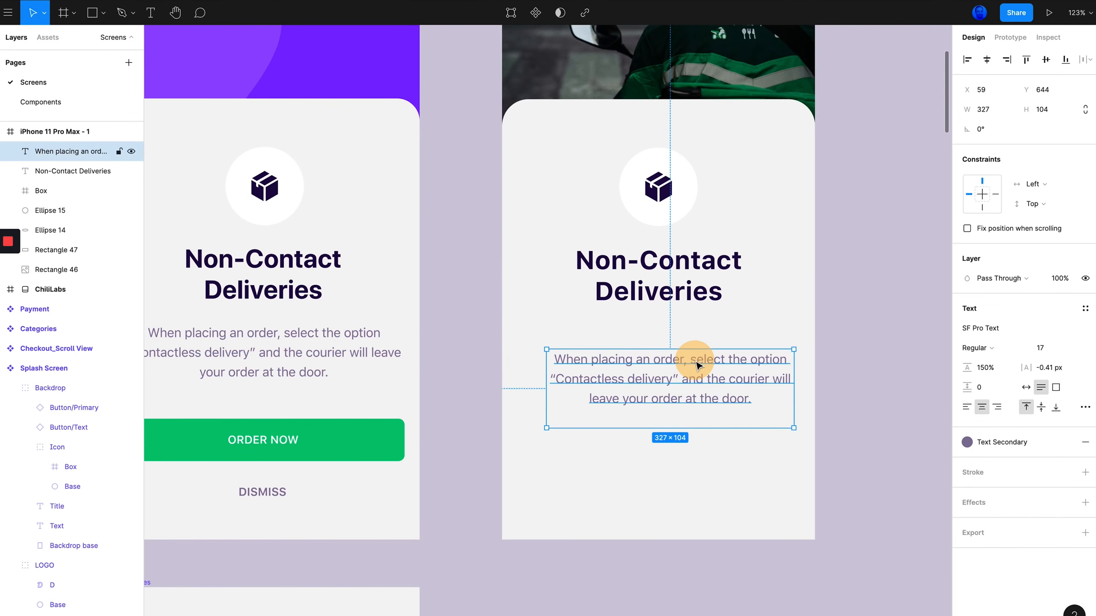
click(987, 111)
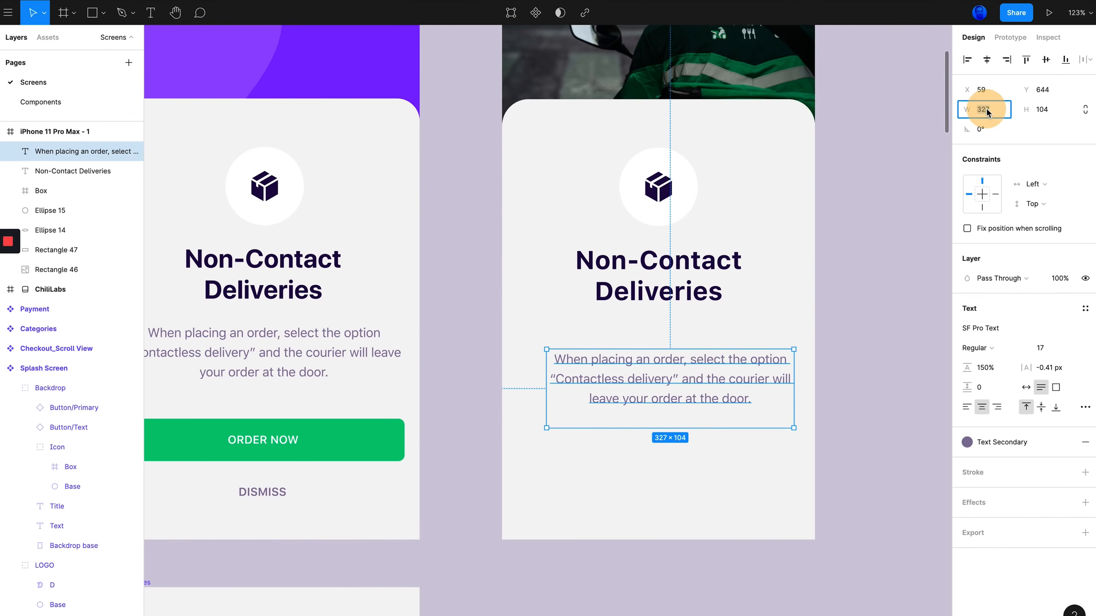
text(374)
key(Return)
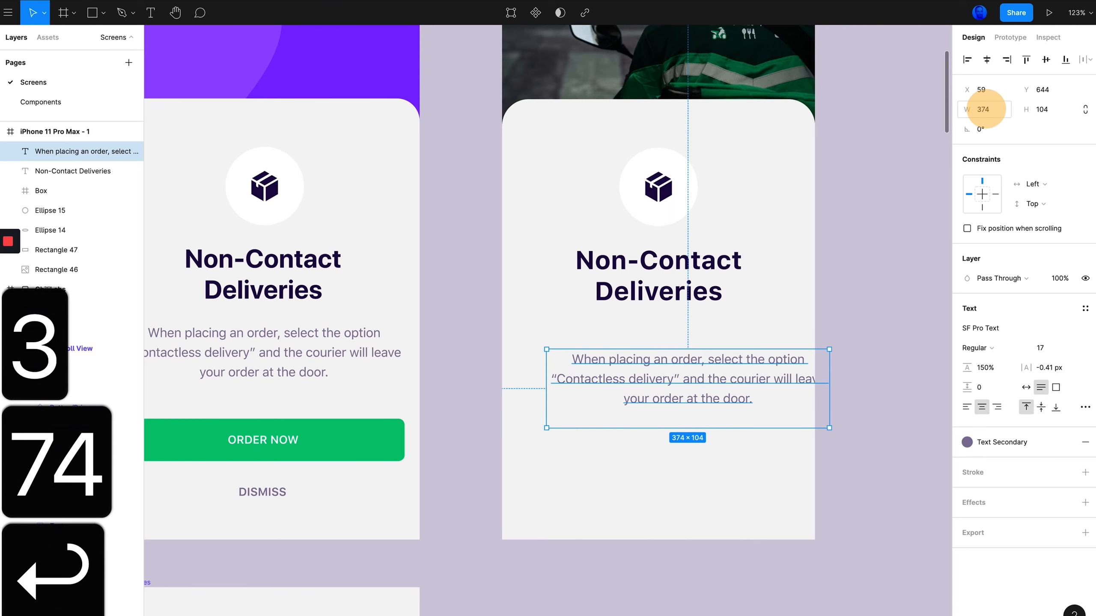
Position the new description centered below the title, matching the original spacing, and nudge it up slightly
drag(748, 397, 718, 392)
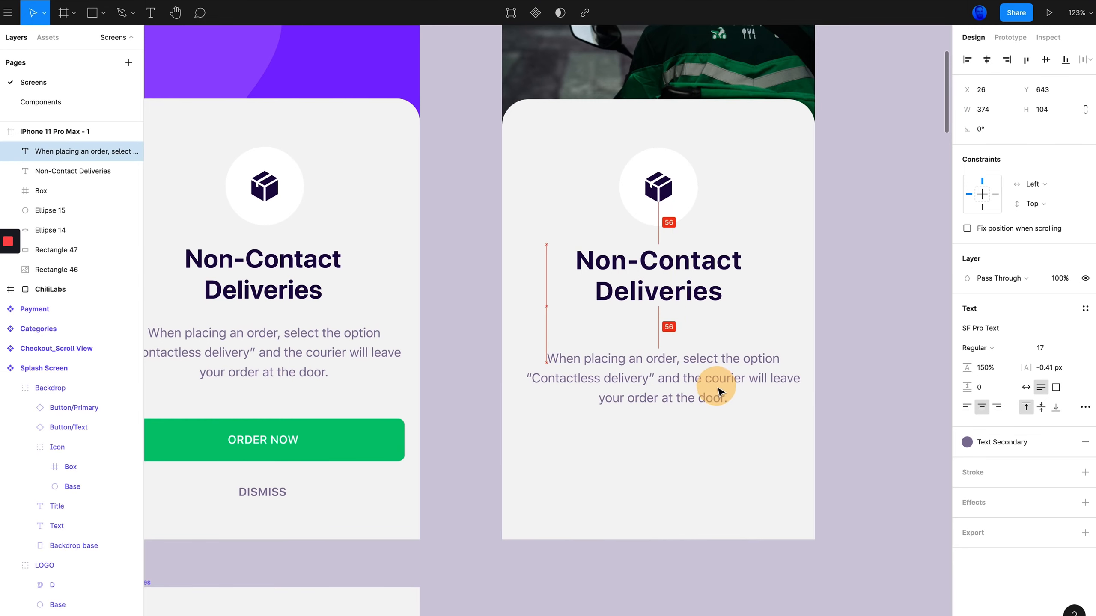
click(320, 341)
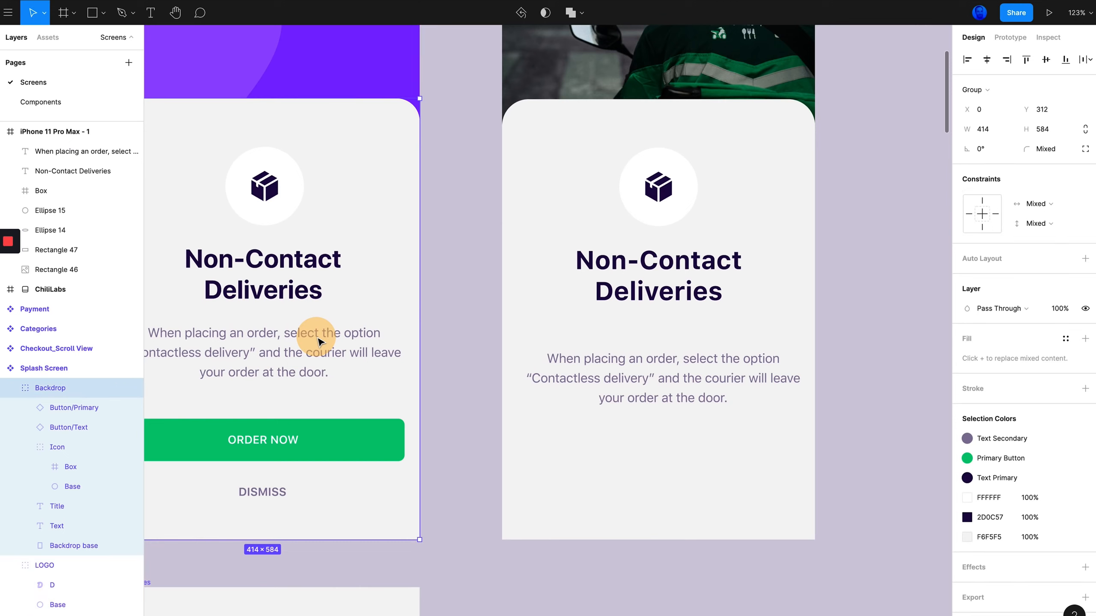
click(250, 375)
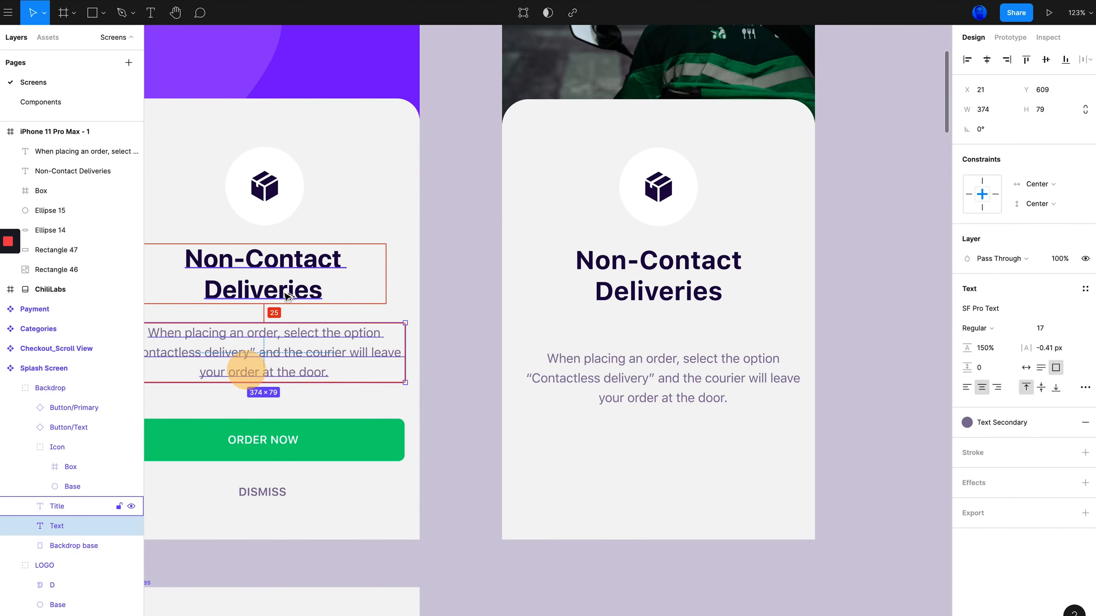
click(647, 379)
drag(647, 379, 658, 364)
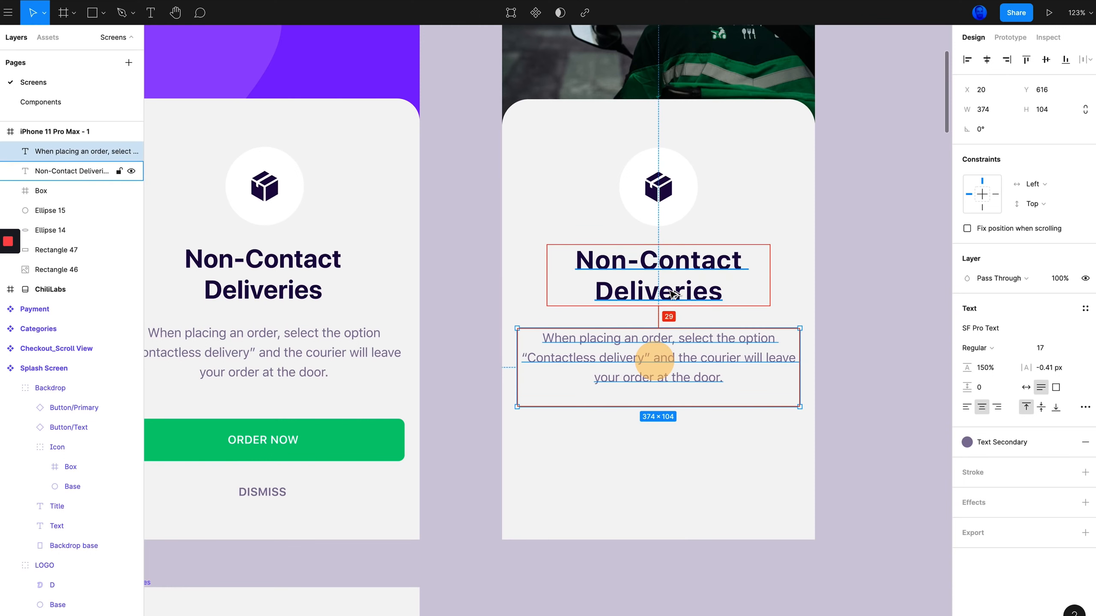
key(alt+Up)
key(alt+Up)
key(alt+Up)
key(alt+Up)
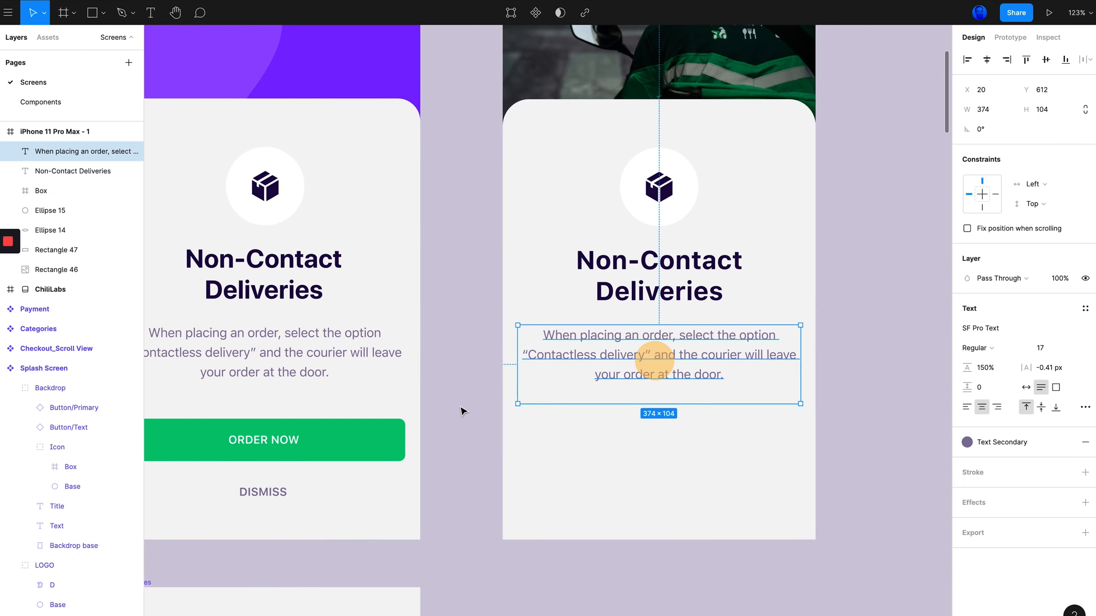
scroll(626, 438, left, 4)
click(681, 435)
scroll(686, 439, up, 5)
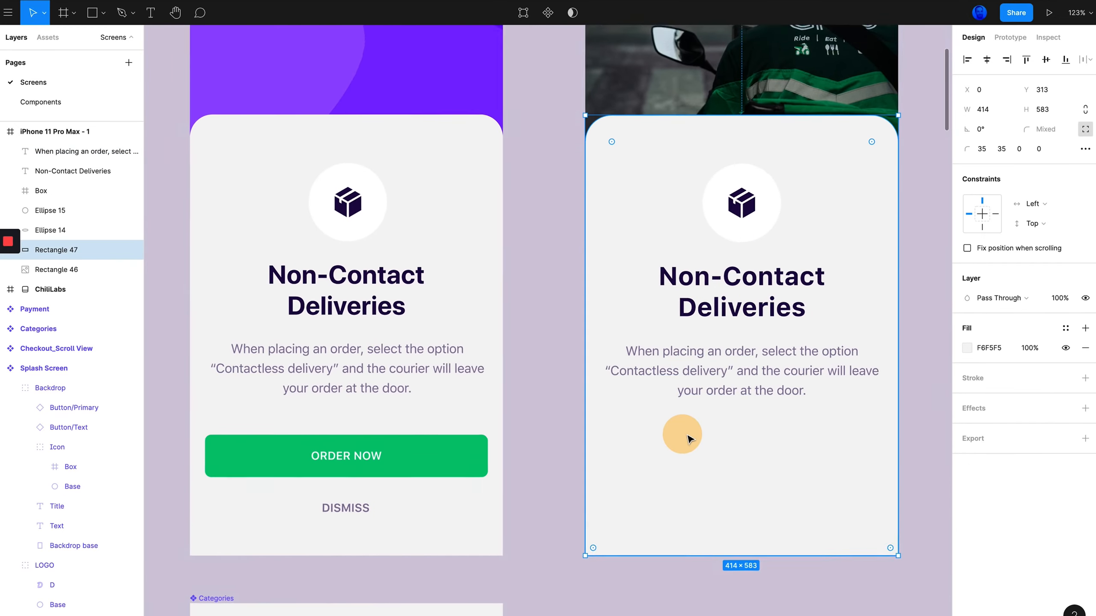
Draw a rectangle about 347 × 53 px below the new description as the button base
scroll(688, 436, down, 6)
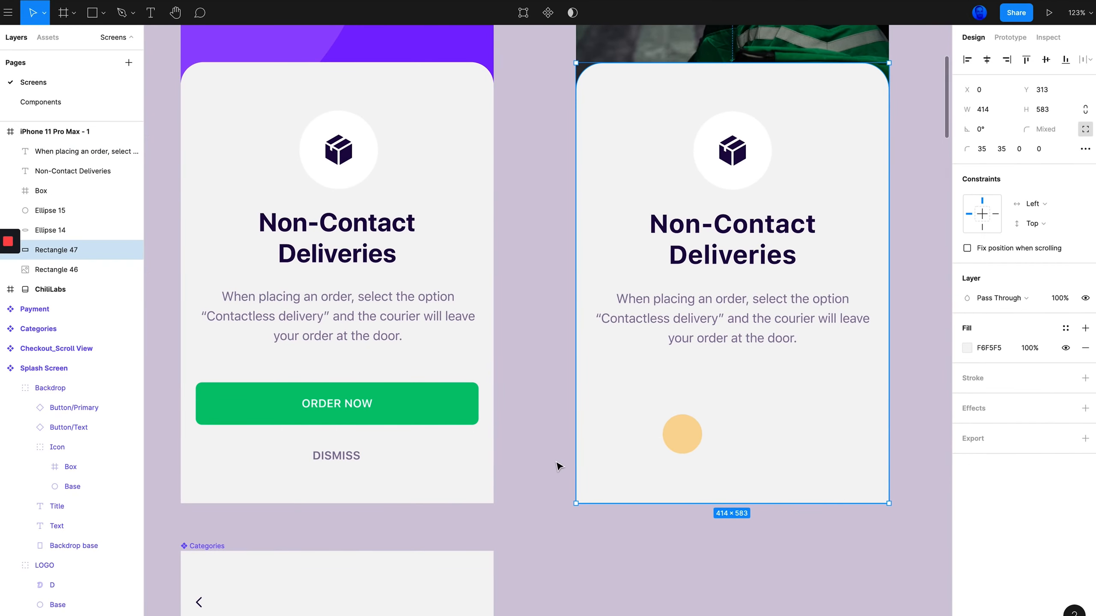
scroll(558, 464, up, 4)
scroll(647, 389, down, 5)
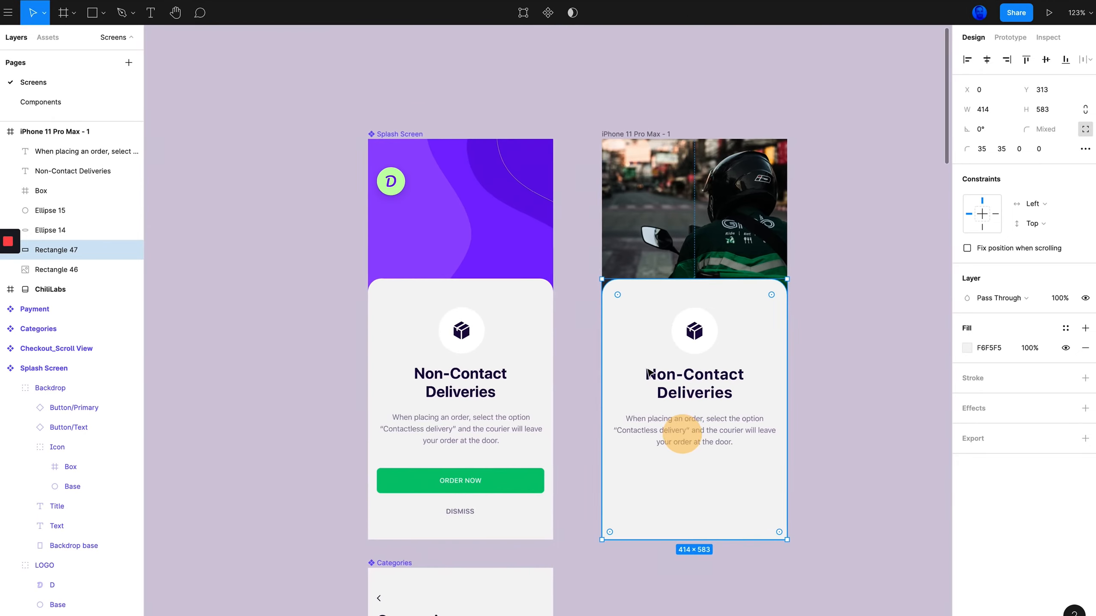
scroll(579, 438, right, 2)
scroll(578, 438, down, 2)
scroll(604, 408, up, 5)
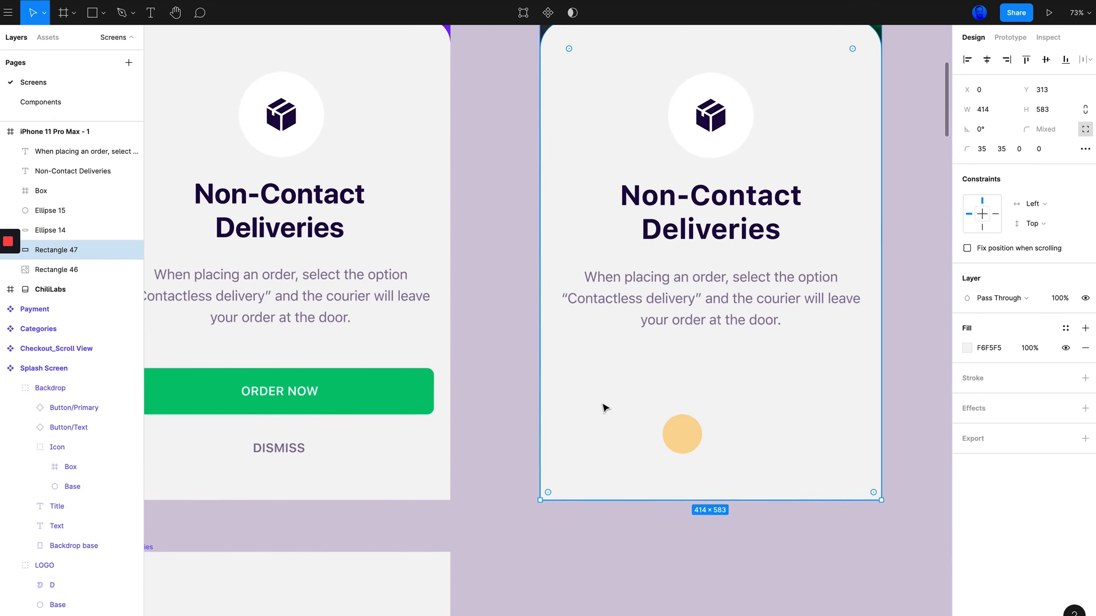
scroll(548, 416, down, 3)
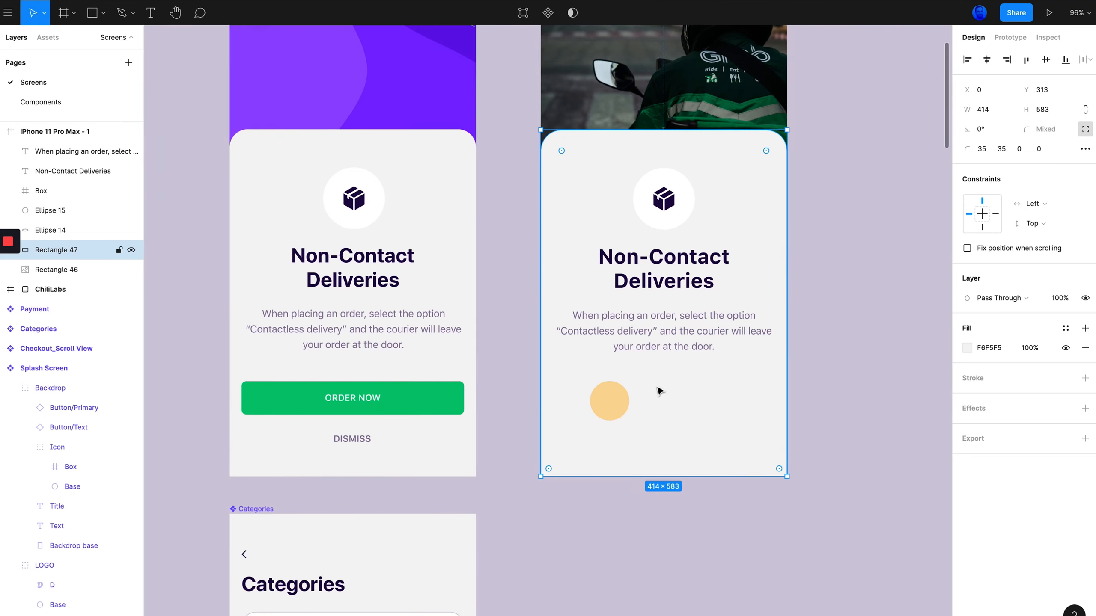
click(819, 363)
scroll(721, 386, up, 1)
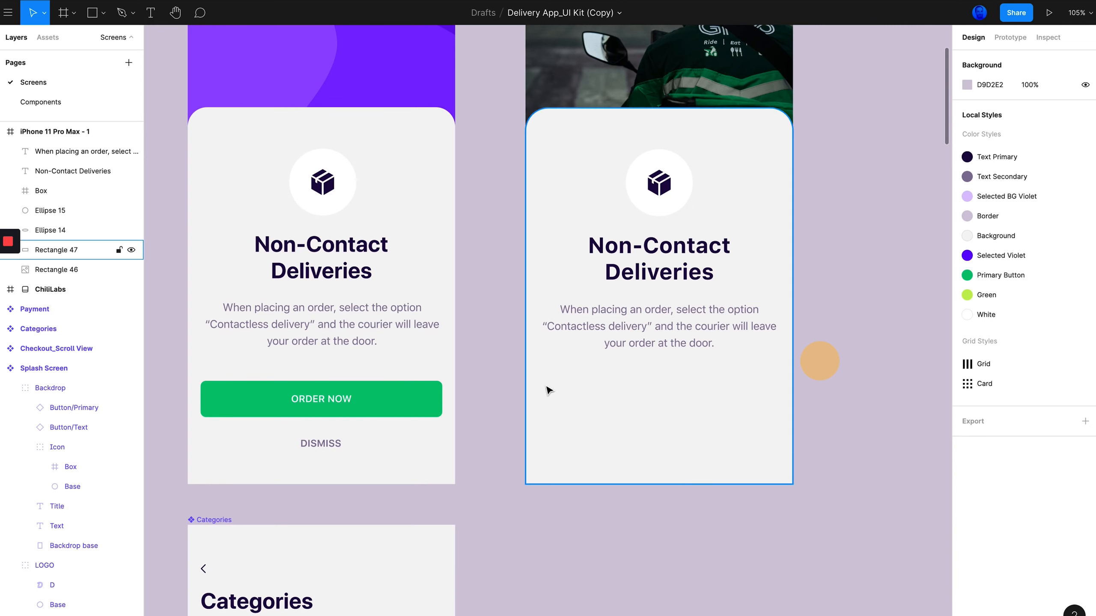
key(r)
drag(548, 385, 772, 419)
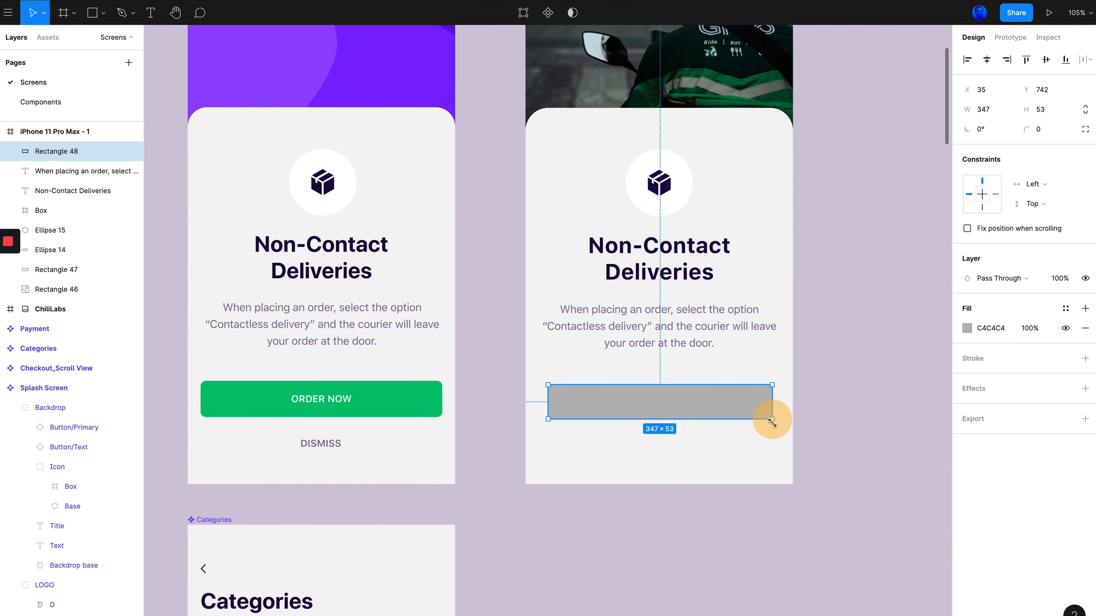
Check the original ORDER NOW button's size and set the new rectangle to 374 wide and 56 high
click(379, 403)
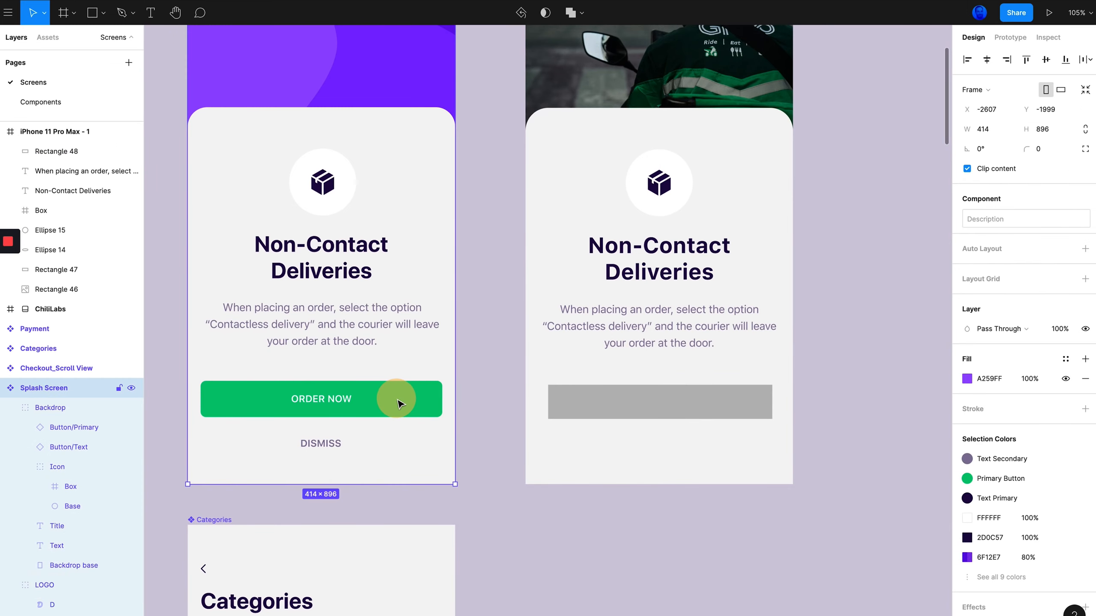
click(384, 403)
click(385, 404)
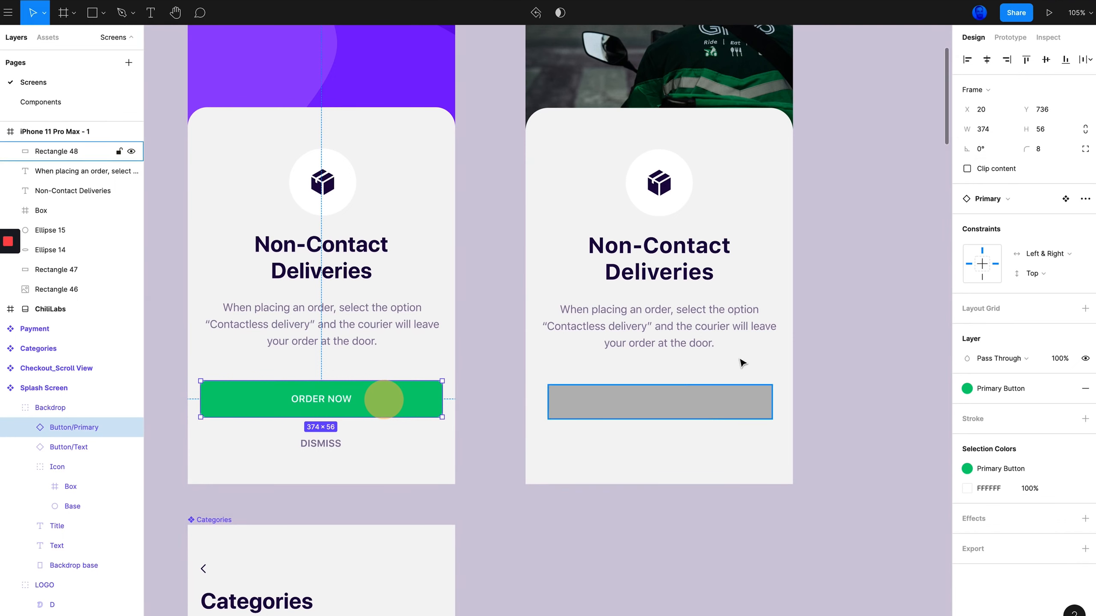
click(690, 406)
click(997, 112)
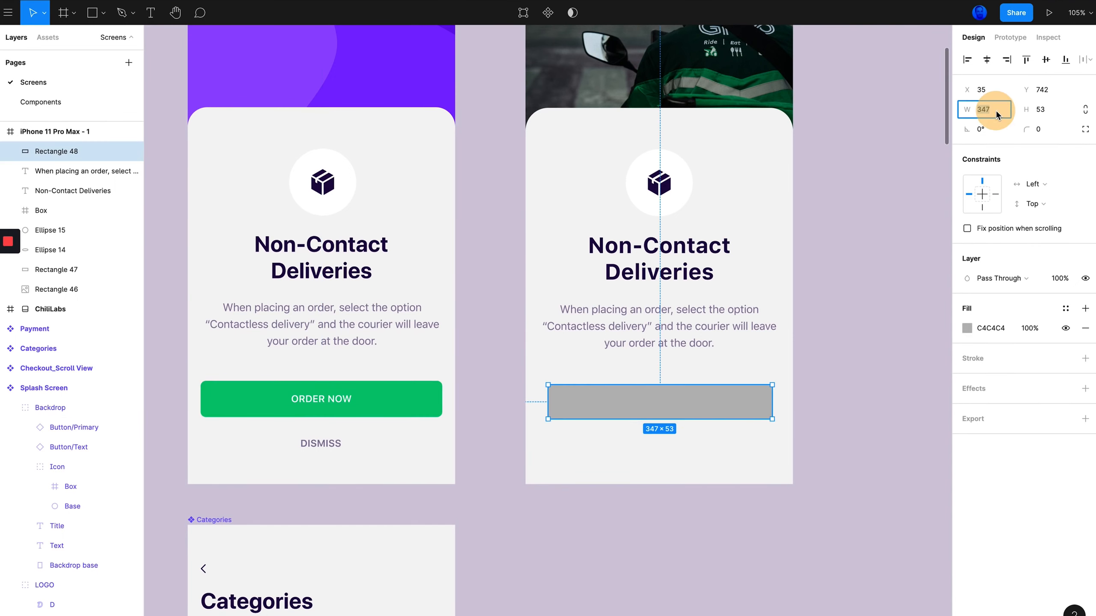
text(3)
text(4)
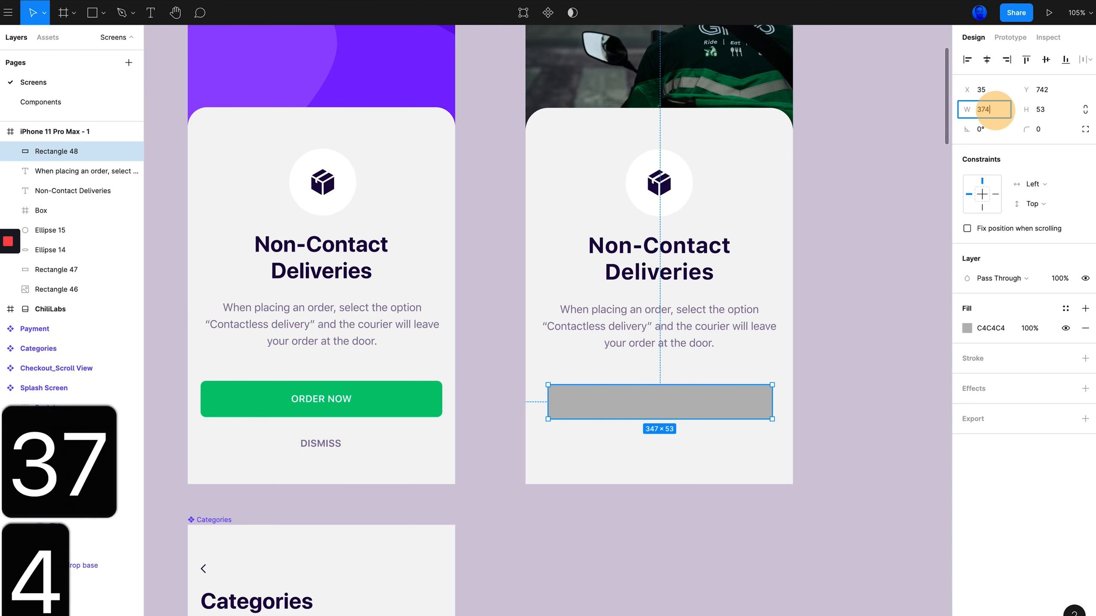
key(Tab)
text(56)
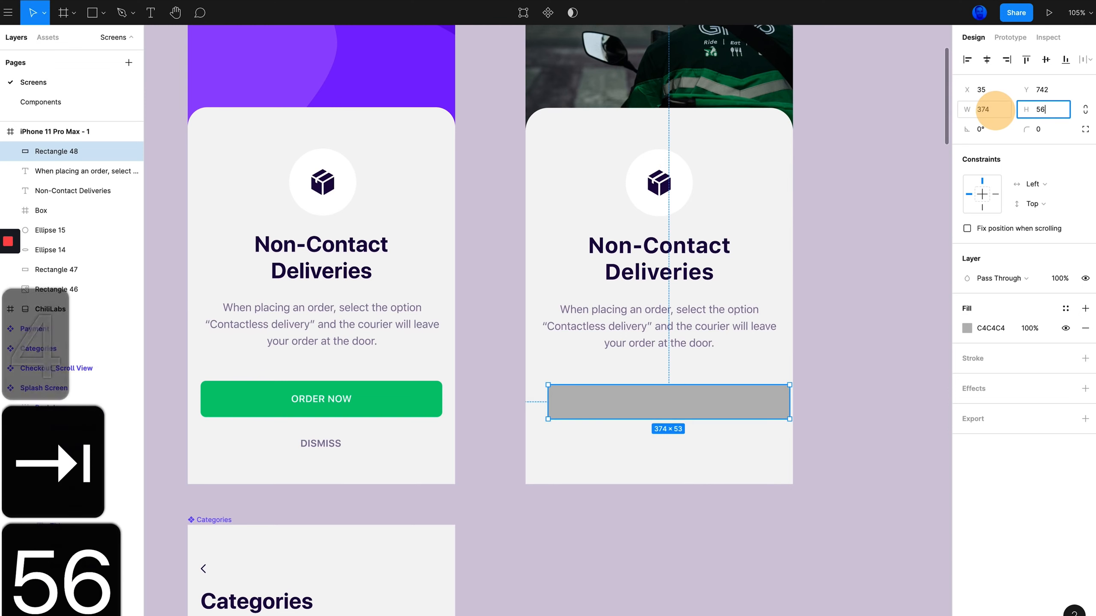
click(900, 303)
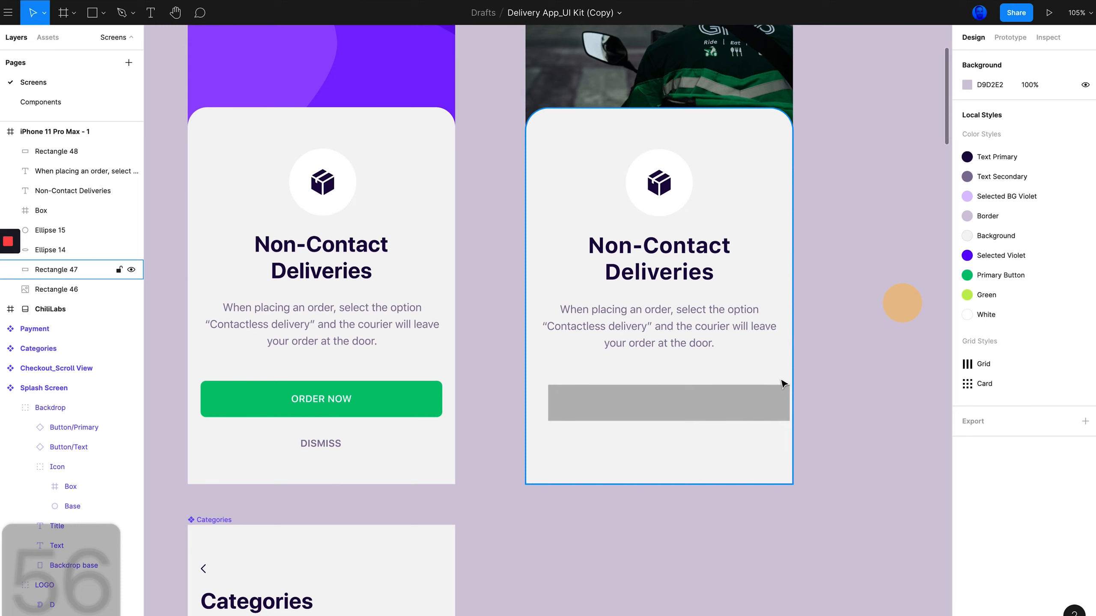
Move the rectangle to x 20 so it lines up with the original button, comparing both positions
drag(706, 414, 700, 409)
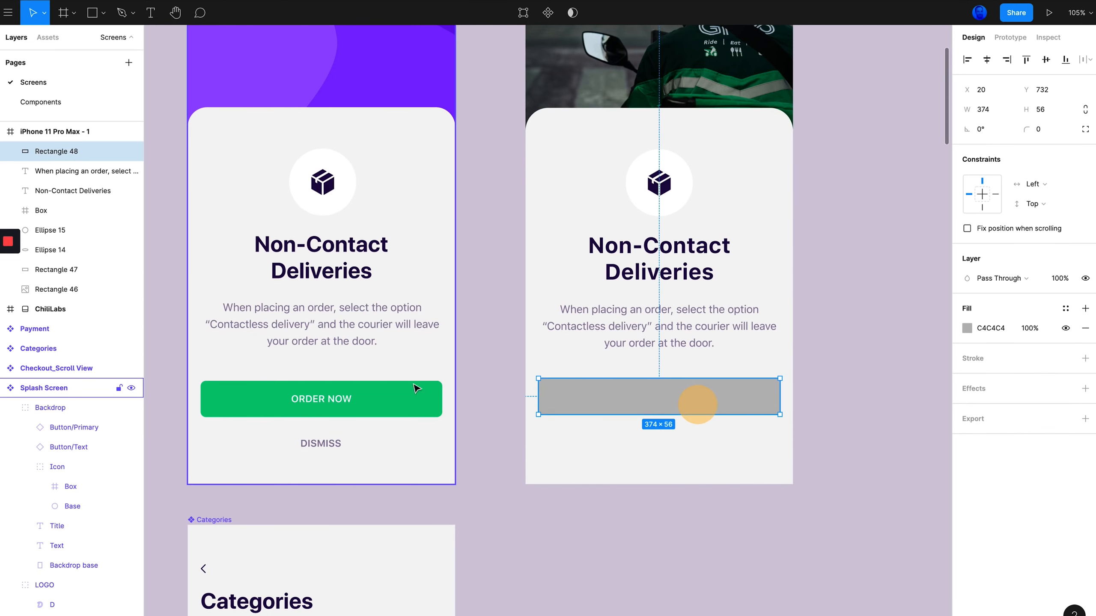
click(411, 397)
click(409, 401)
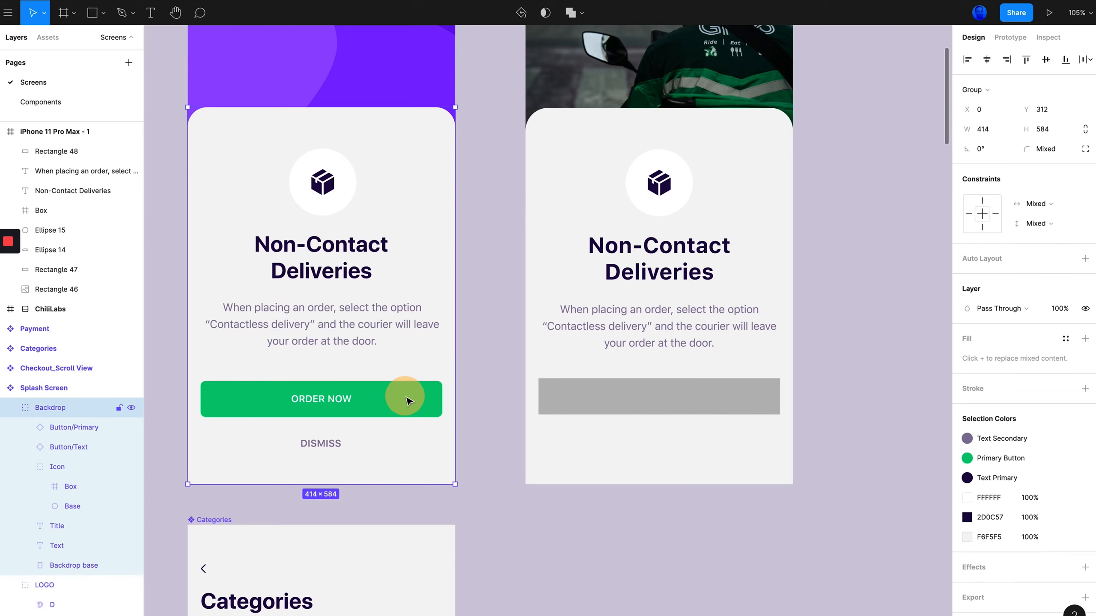
click(374, 395)
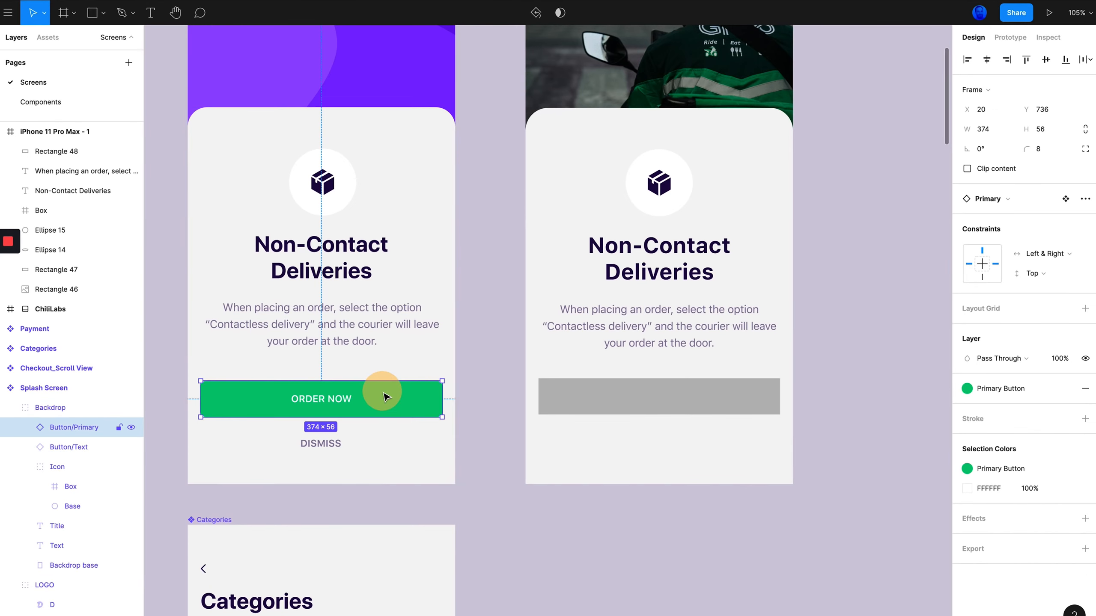
click(660, 390)
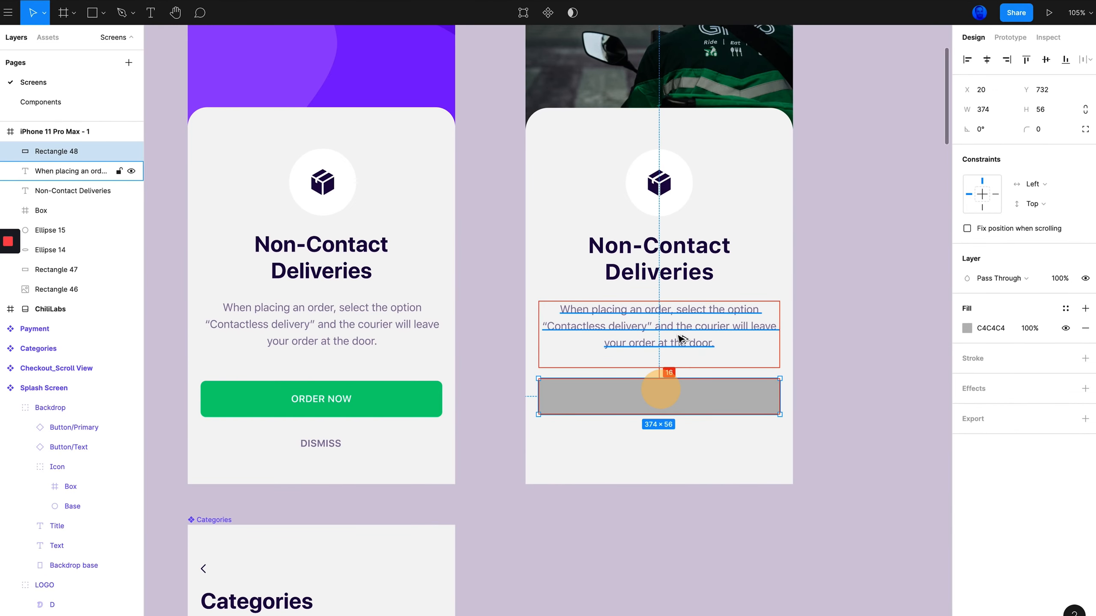
click(350, 331)
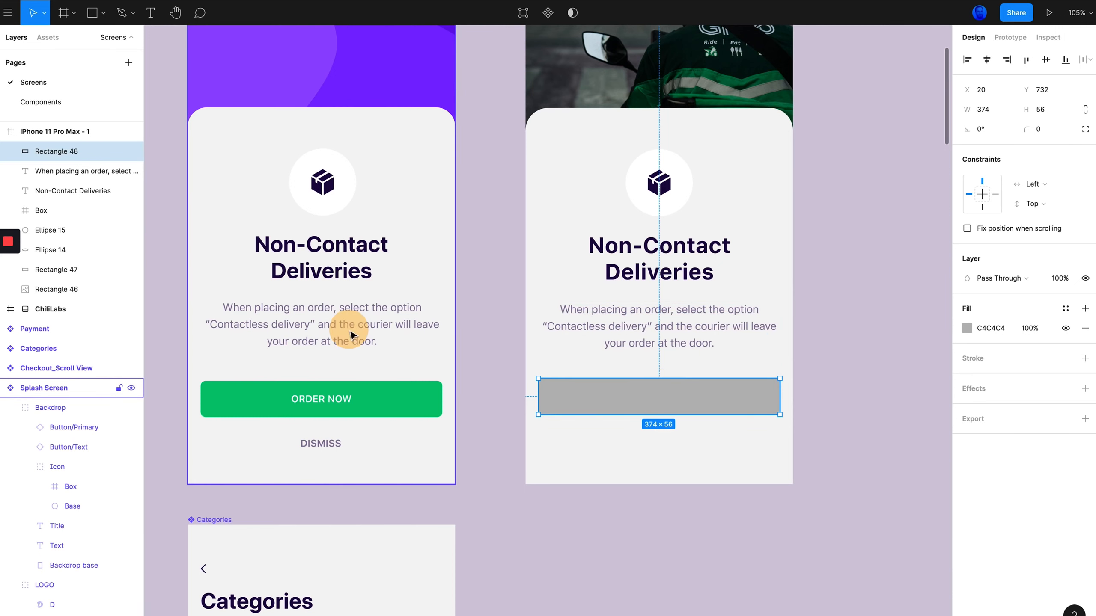
Switch the new description to auto height and delete its trailing empty line
click(708, 327)
drag(686, 368, 684, 354)
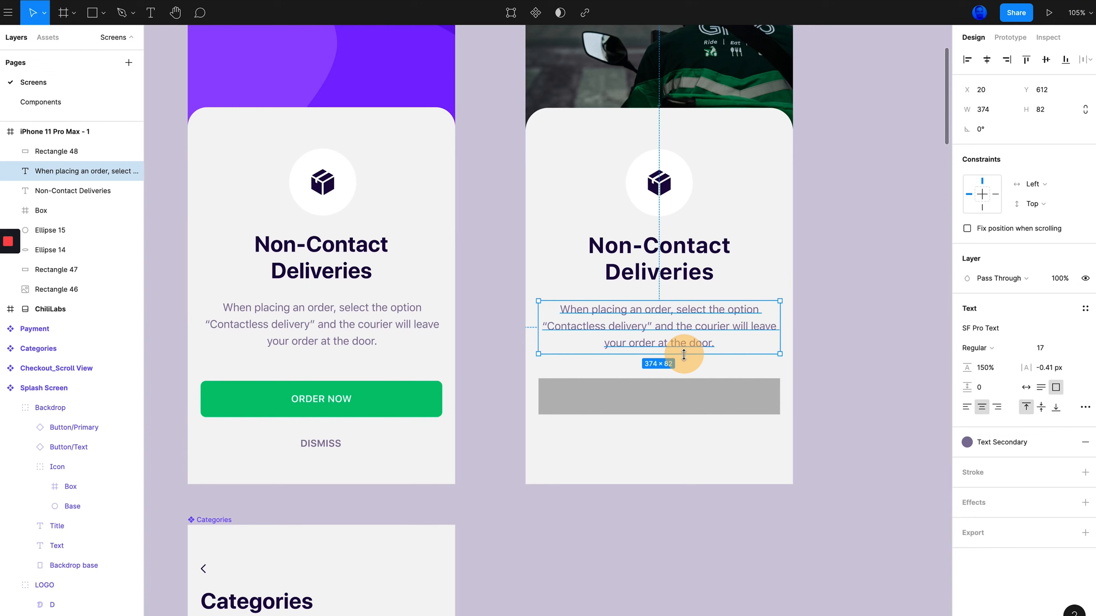
click(1040, 388)
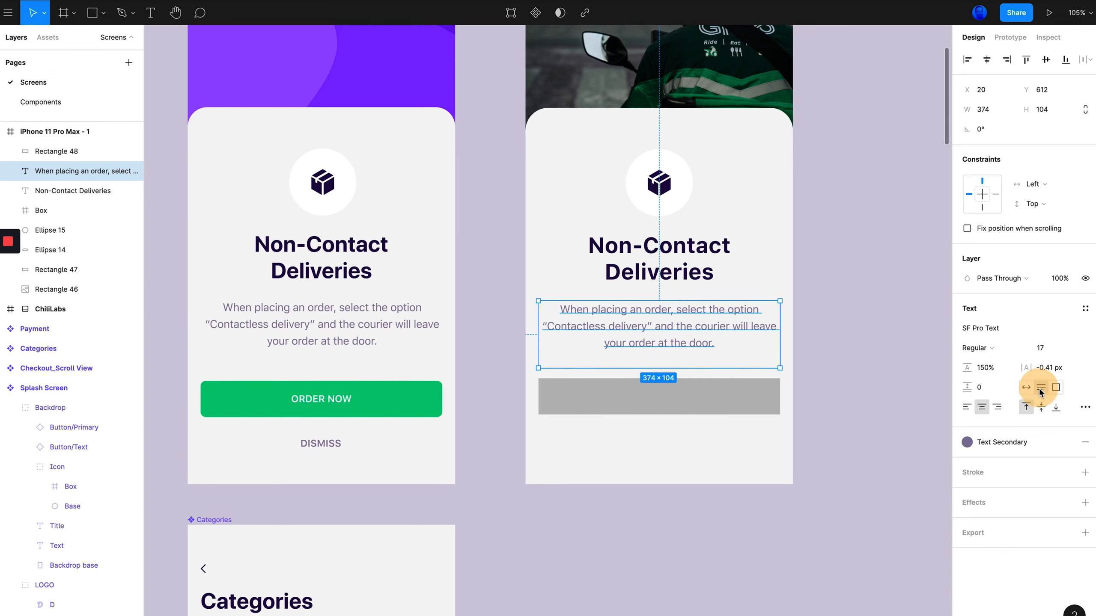
double_click(707, 339)
click(694, 357)
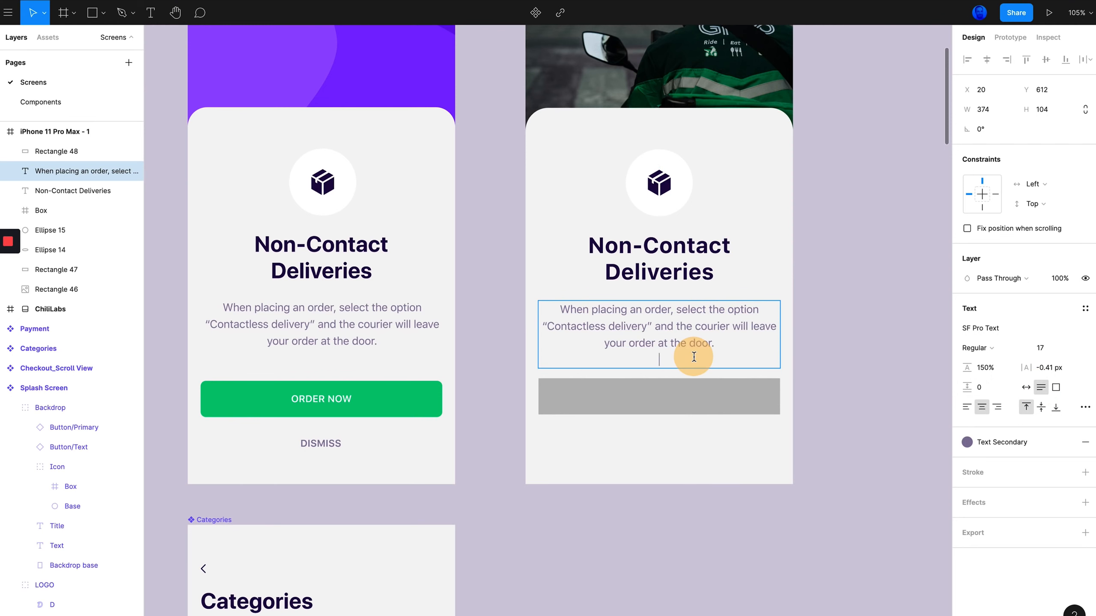
key(BackSpace)
key(Escape)
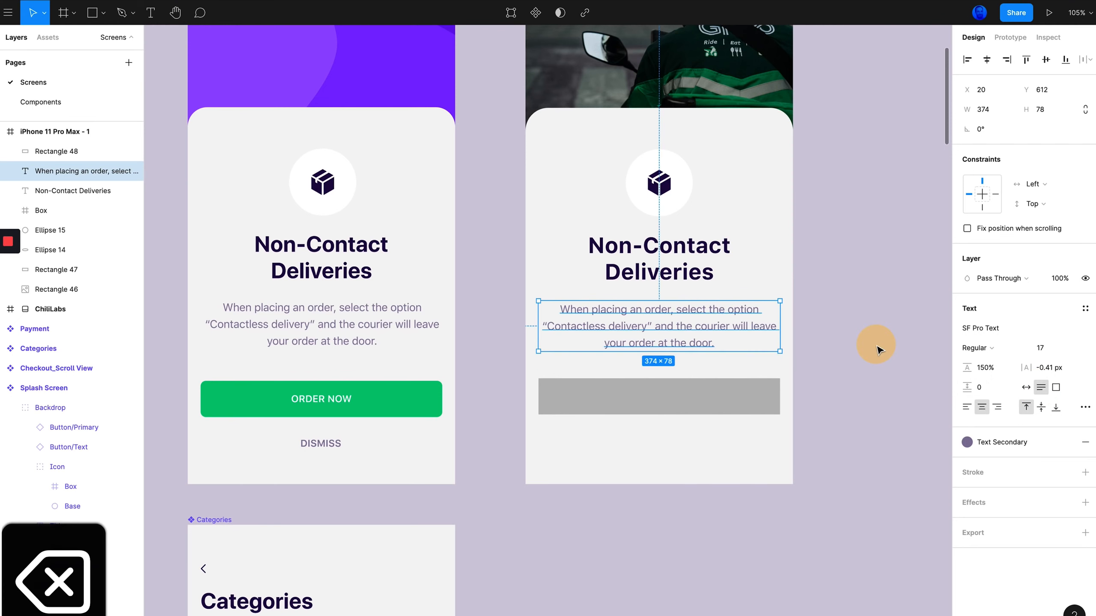
Compare the button's gap below the description with the original and nudge the rectangle down to Y 738
click(624, 395)
key(alt+Up)
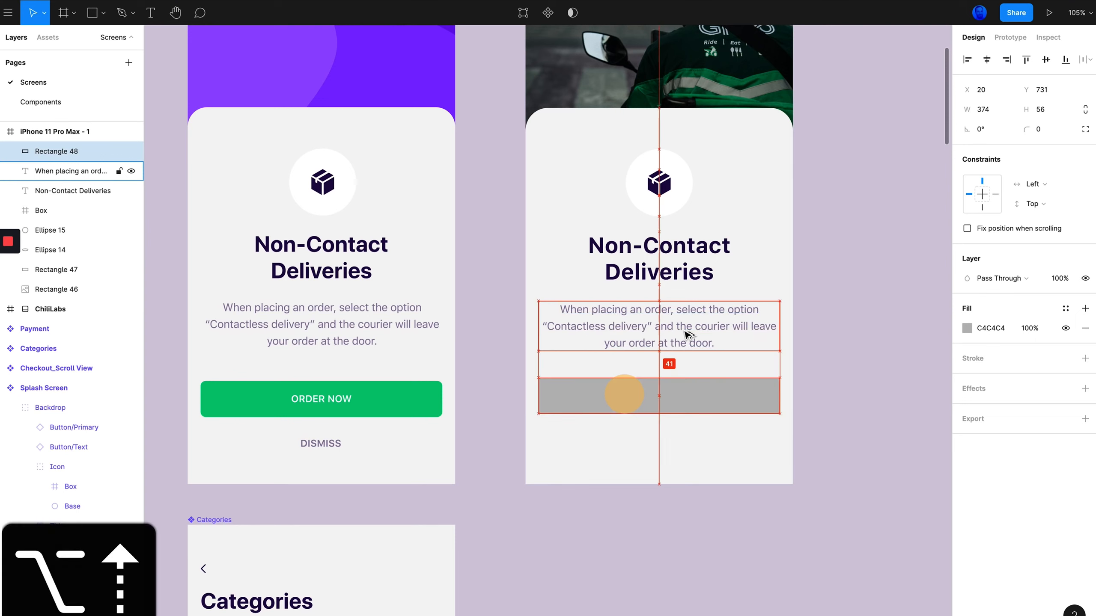
key(alt+Down)
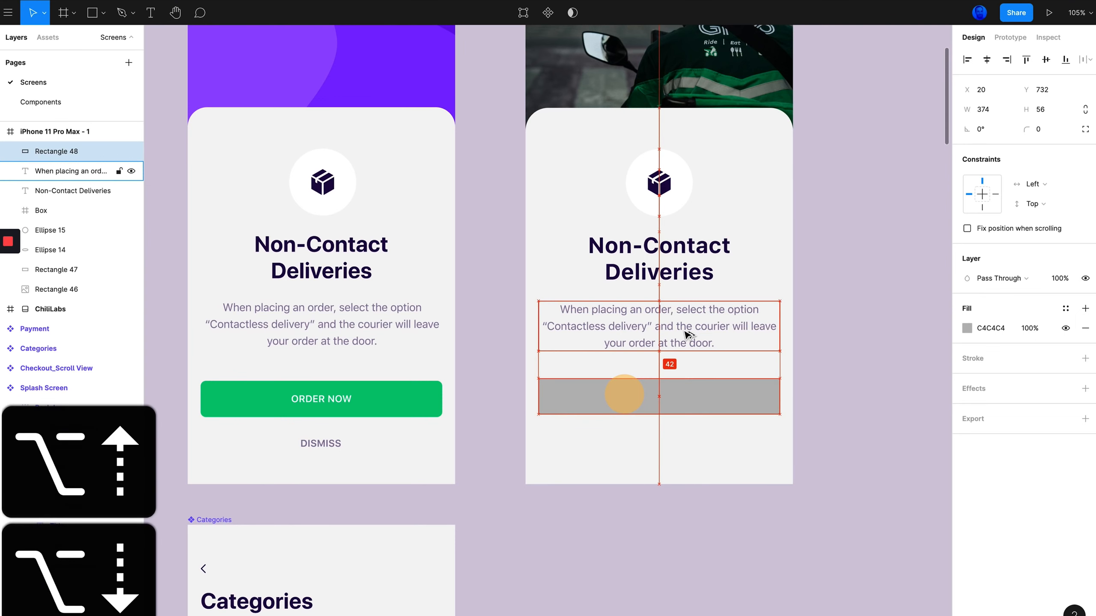
click(384, 401)
click(383, 394)
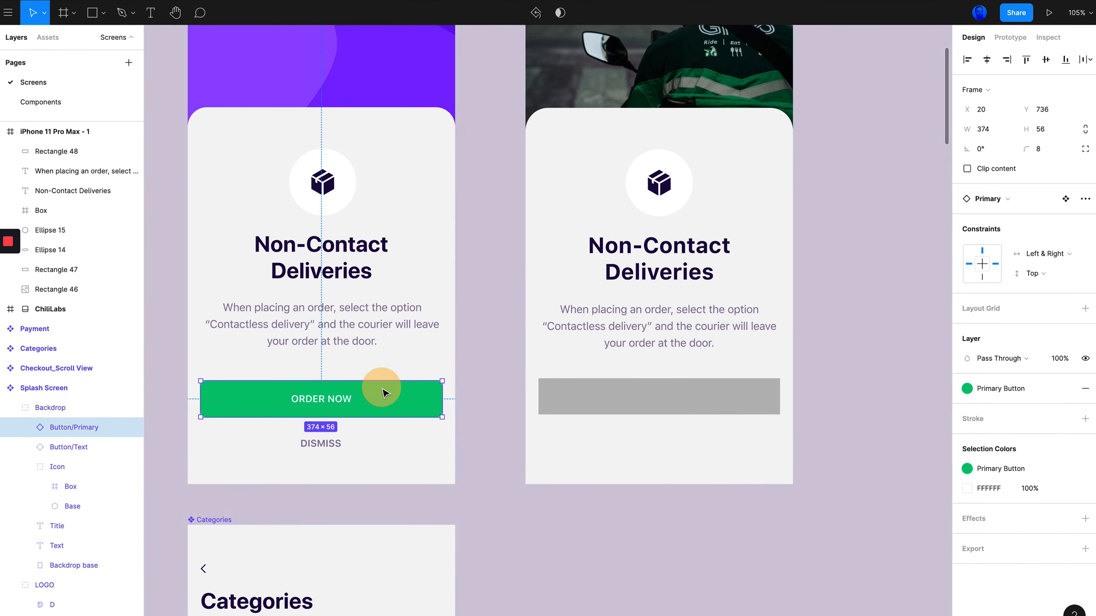
key(alt)
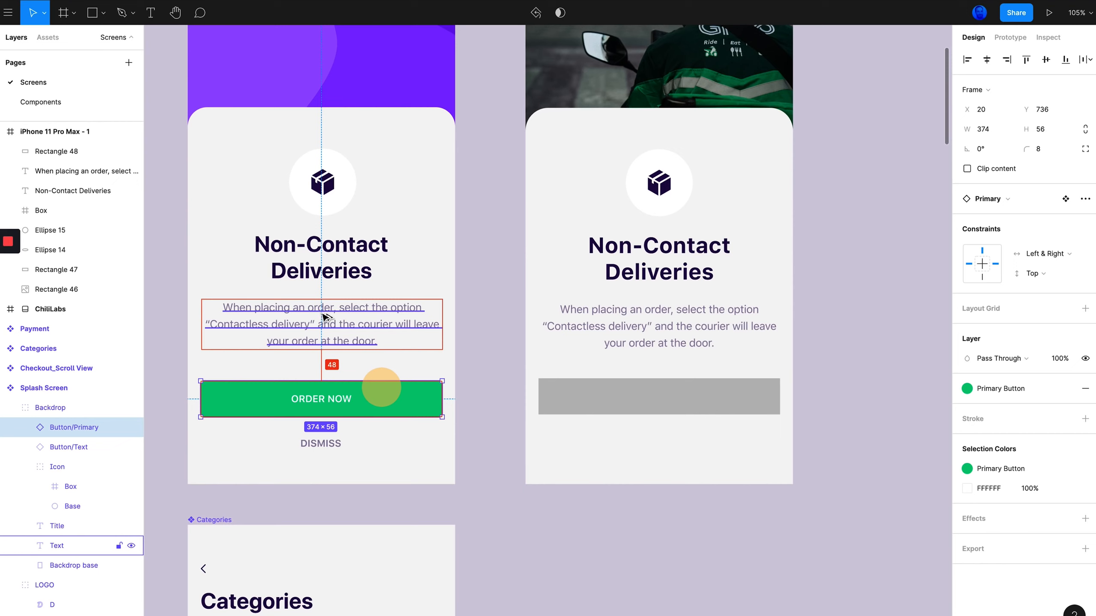
click(743, 403)
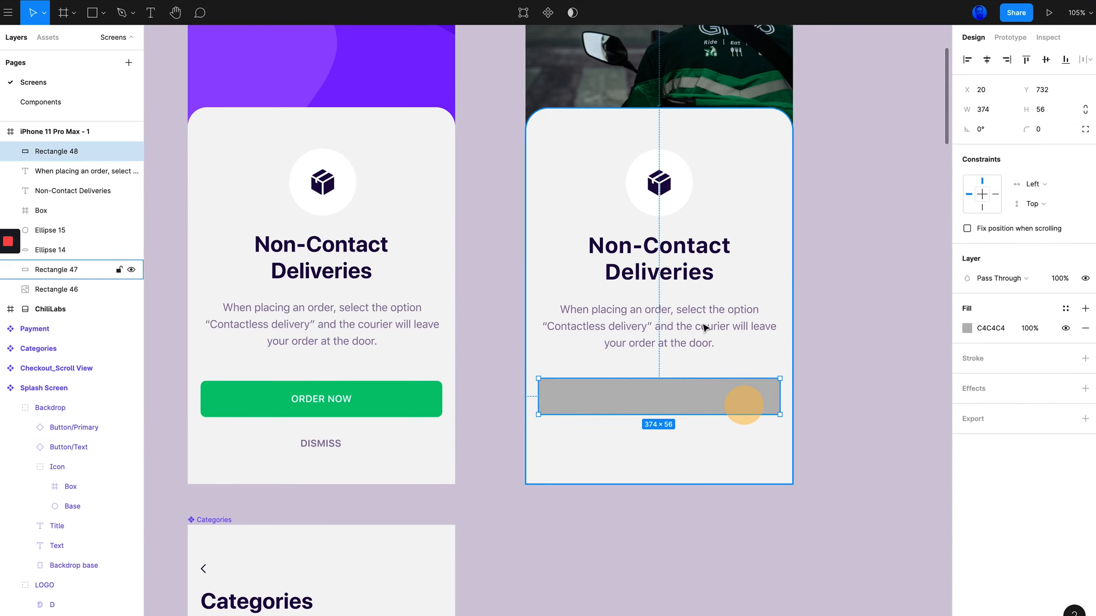
key(alt+Down)
key(alt+Down)
key(alt+Down)
key(alt+Down)
key(alt+Down)
key(alt+Down)
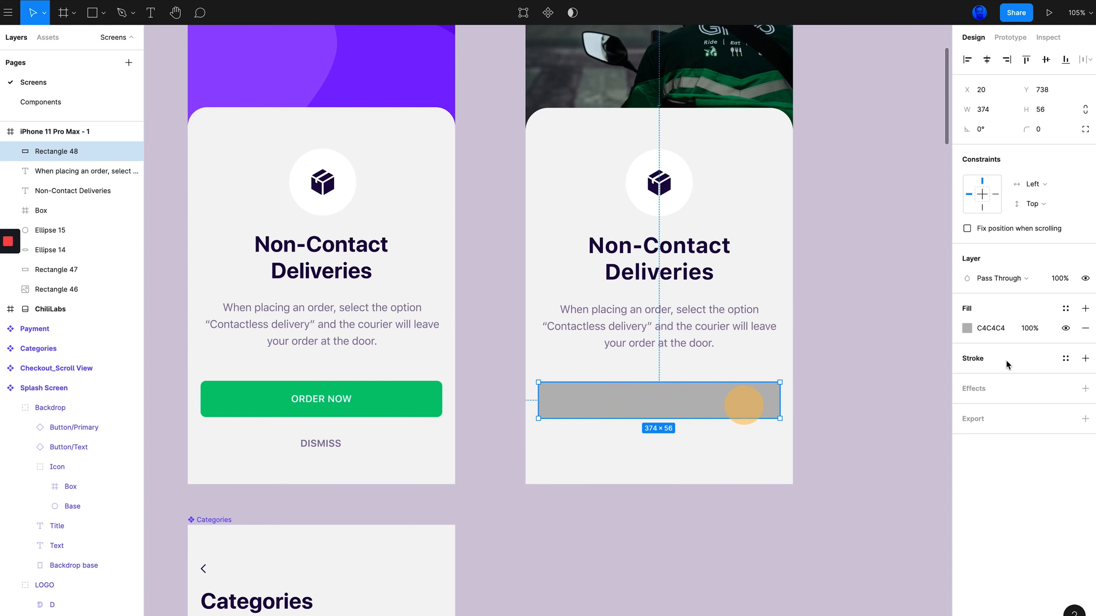
Sample the original button's green as the rectangle's fill with the eyedropper
click(961, 331)
click(967, 328)
key(i)
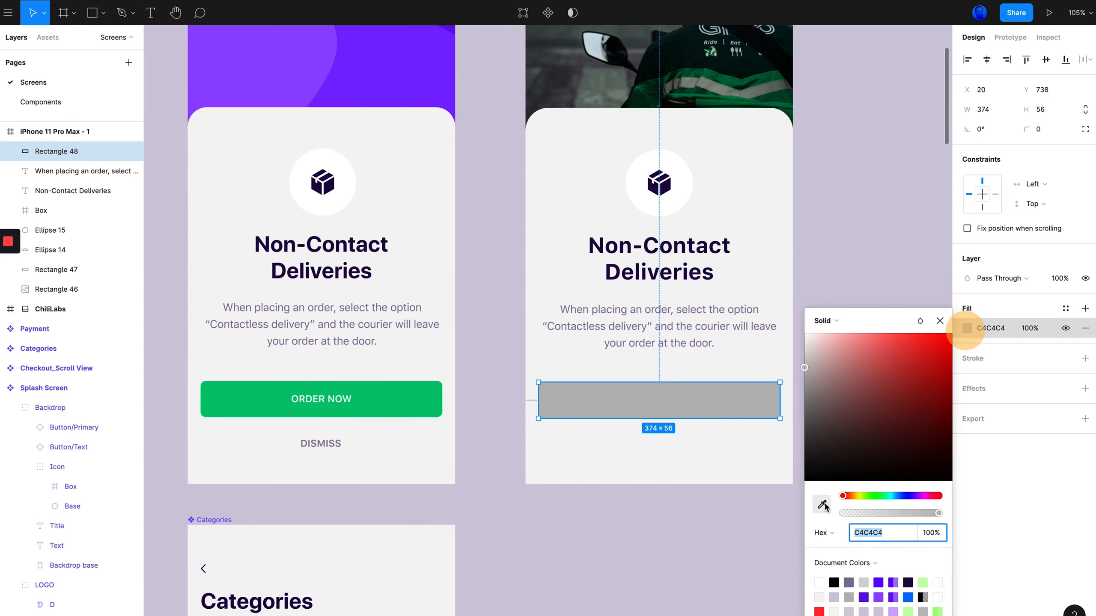
click(396, 399)
click(1033, 479)
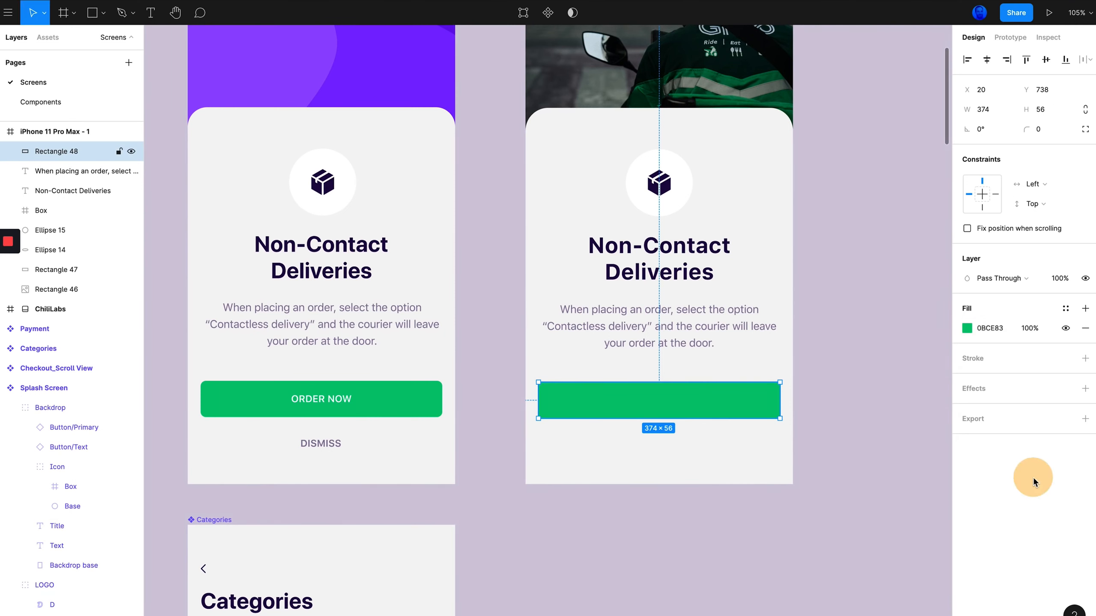
Check the original button's corner radius and set the rectangle's corner radius to 8
click(416, 408)
click(415, 400)
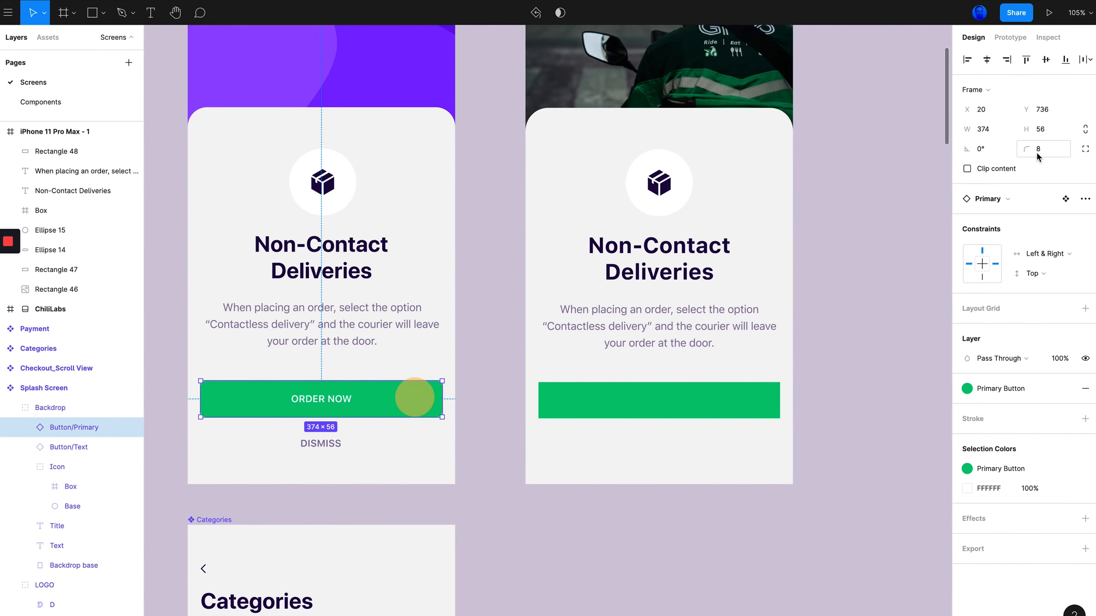
click(711, 399)
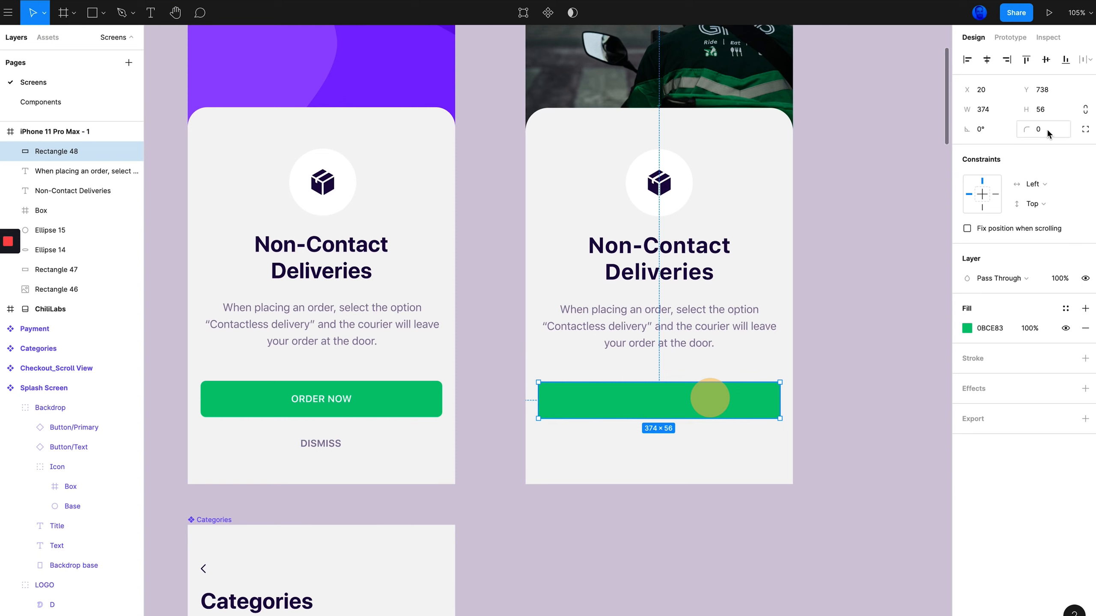
click(1039, 129)
text(8)
key(Return)
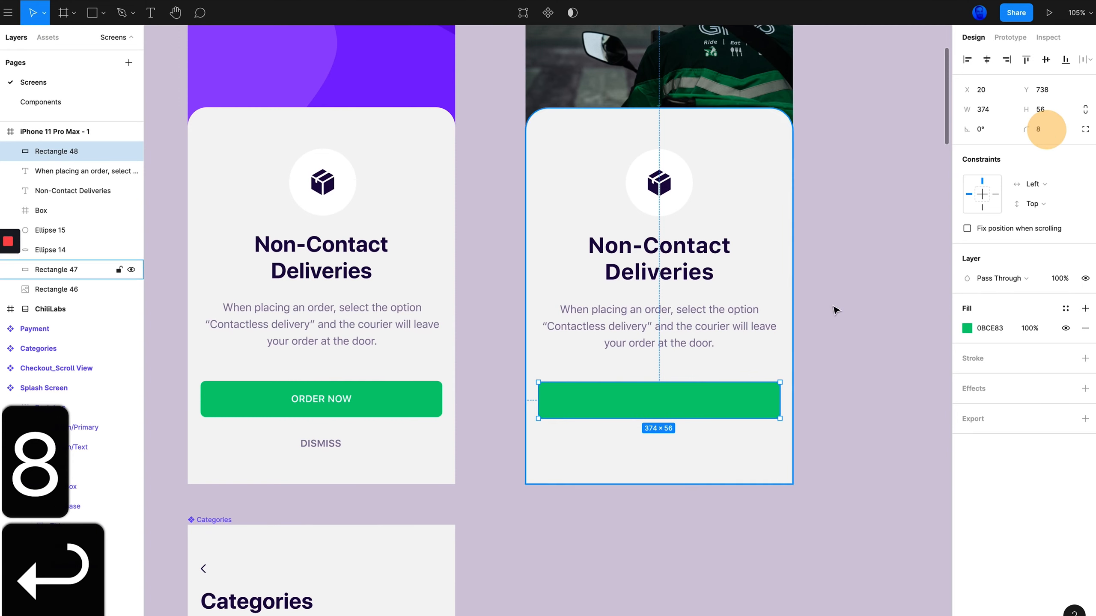
click(835, 312)
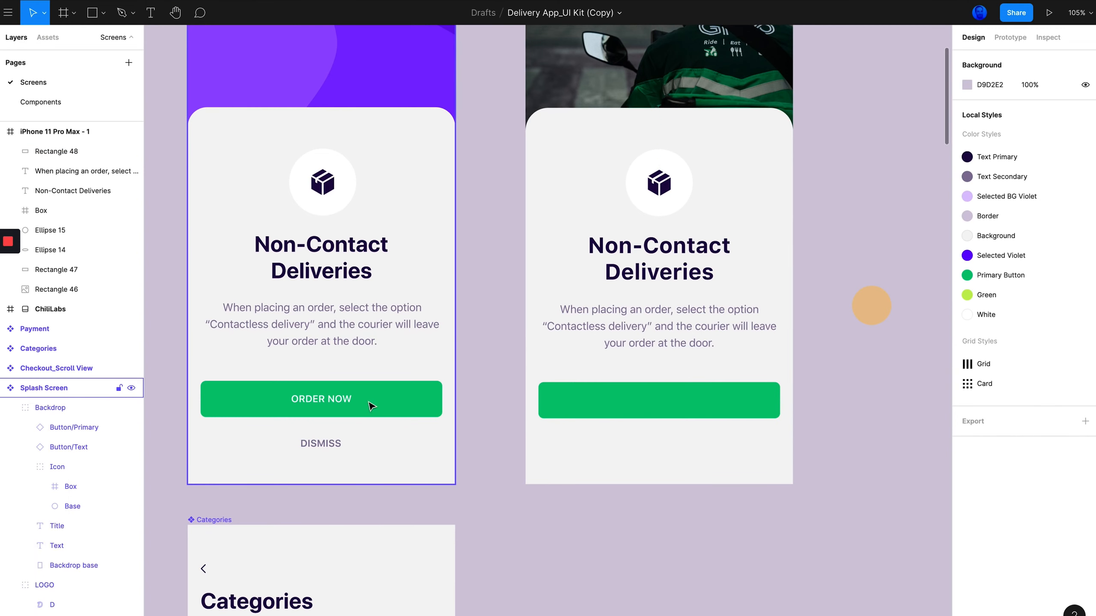
Inspect the font settings of the original button's ORDER NOW label
click(306, 399)
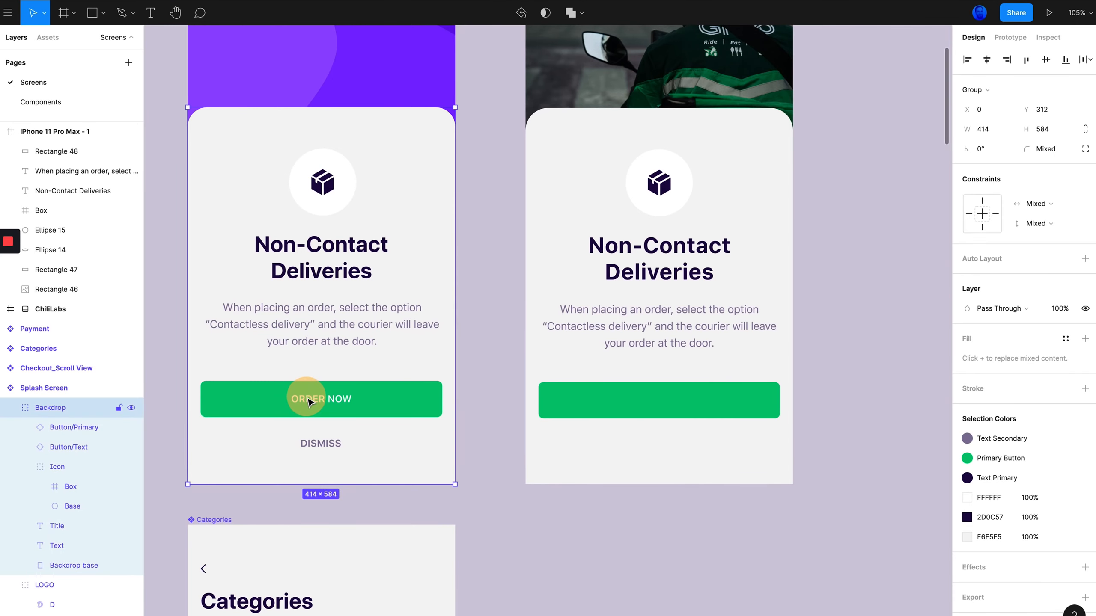
double_click(309, 402)
double_click(313, 400)
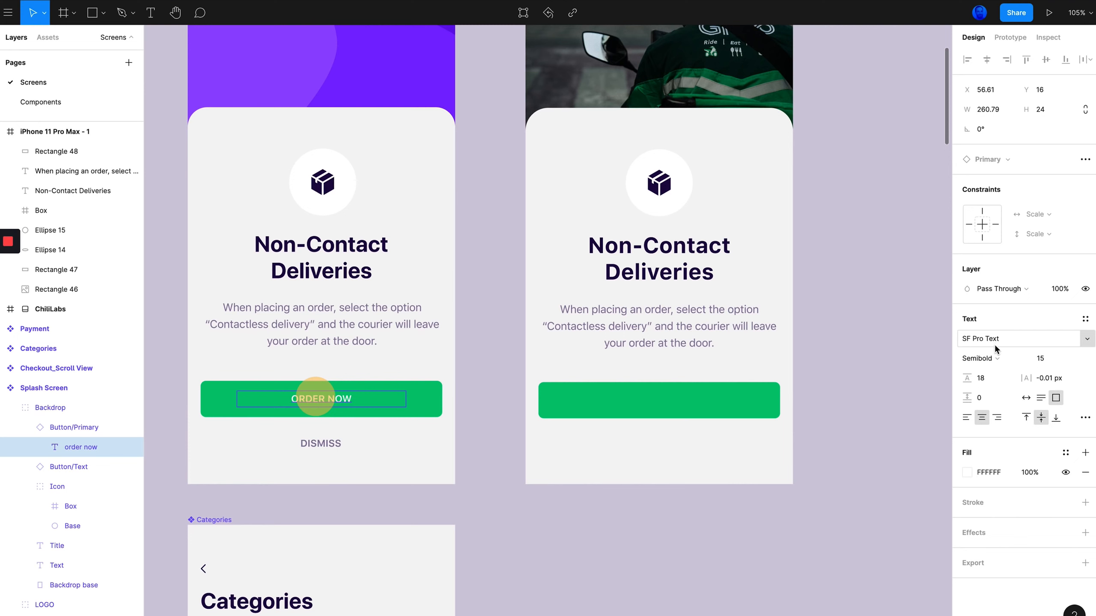
key(f)
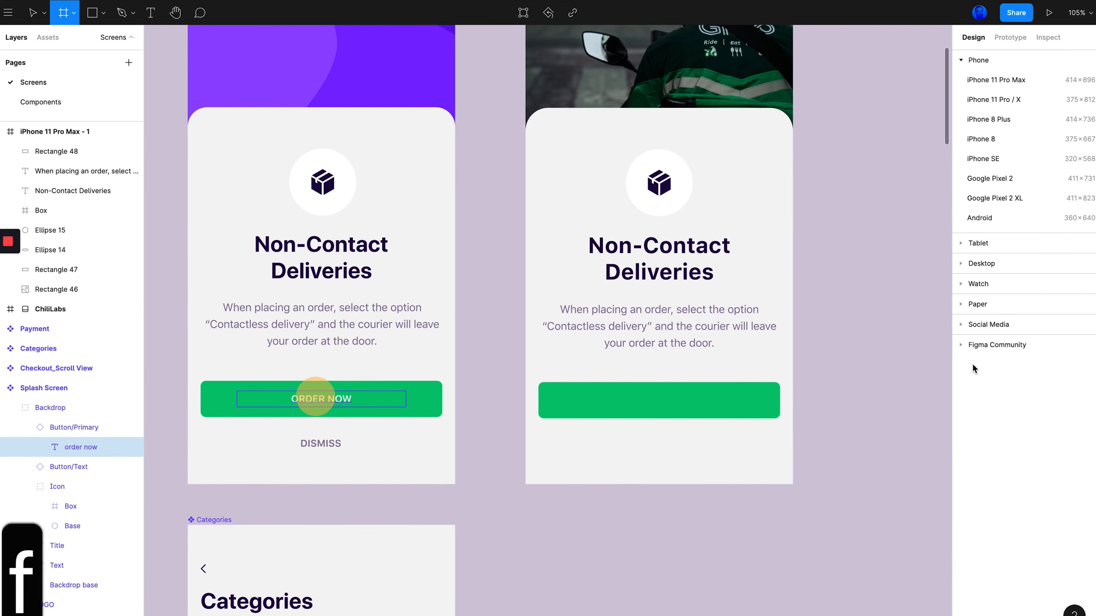
click(350, 400)
key(super+z)
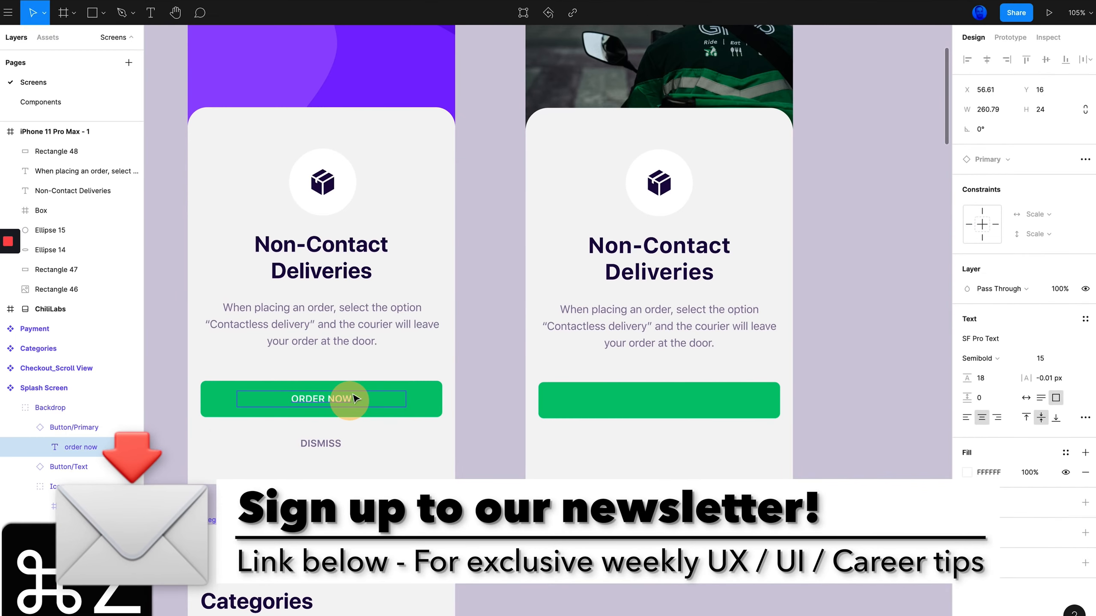
Add an ORDER NOW text label centred on the new green button and set its fill to white
key(t)
click(649, 401)
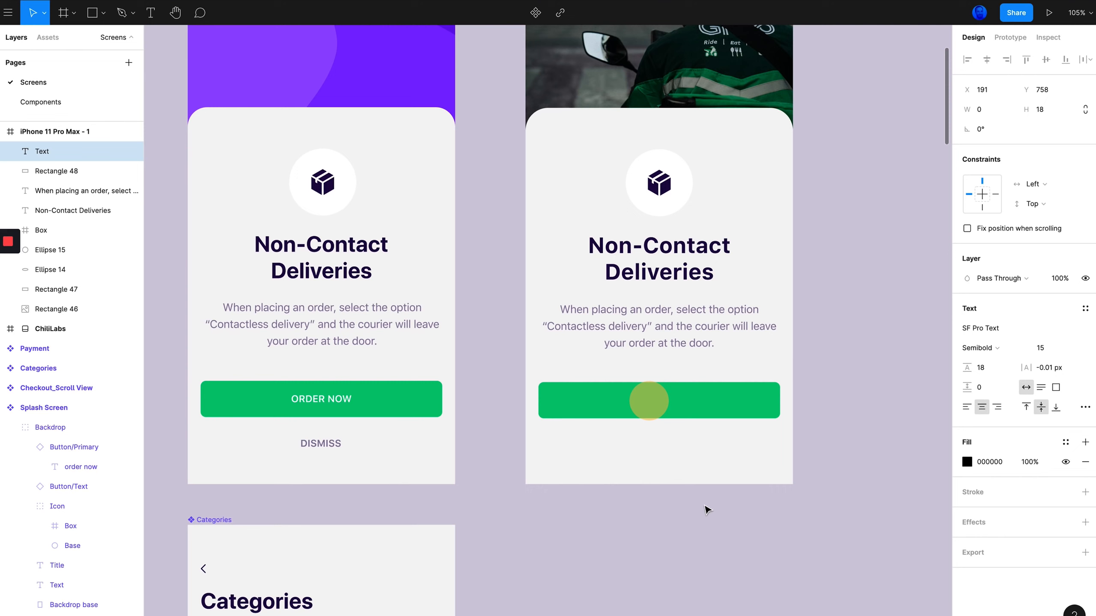
text(ORDE)
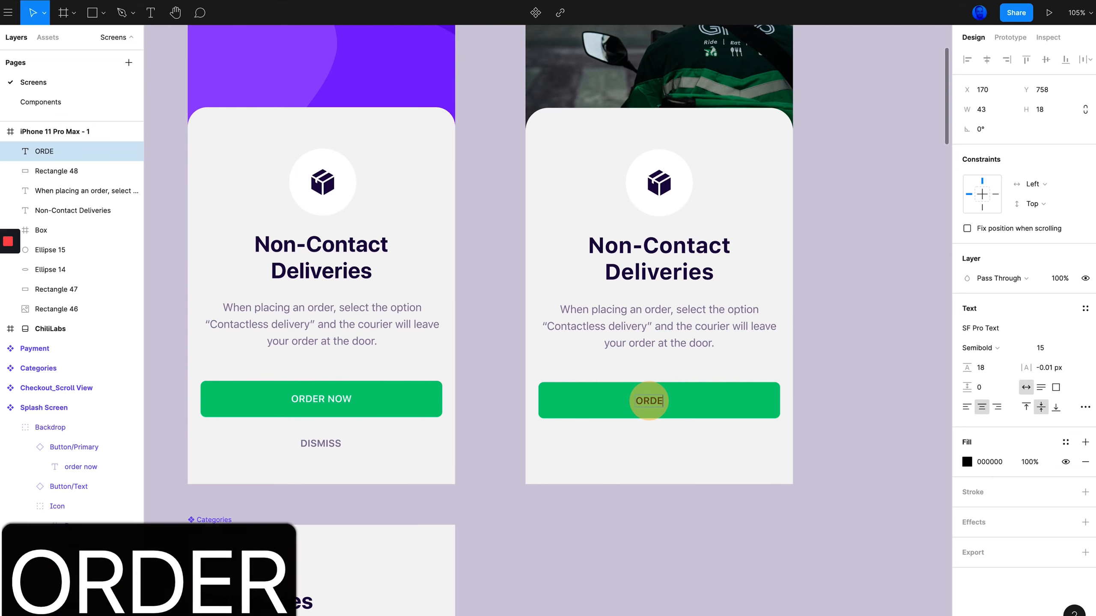
text(R NOW)
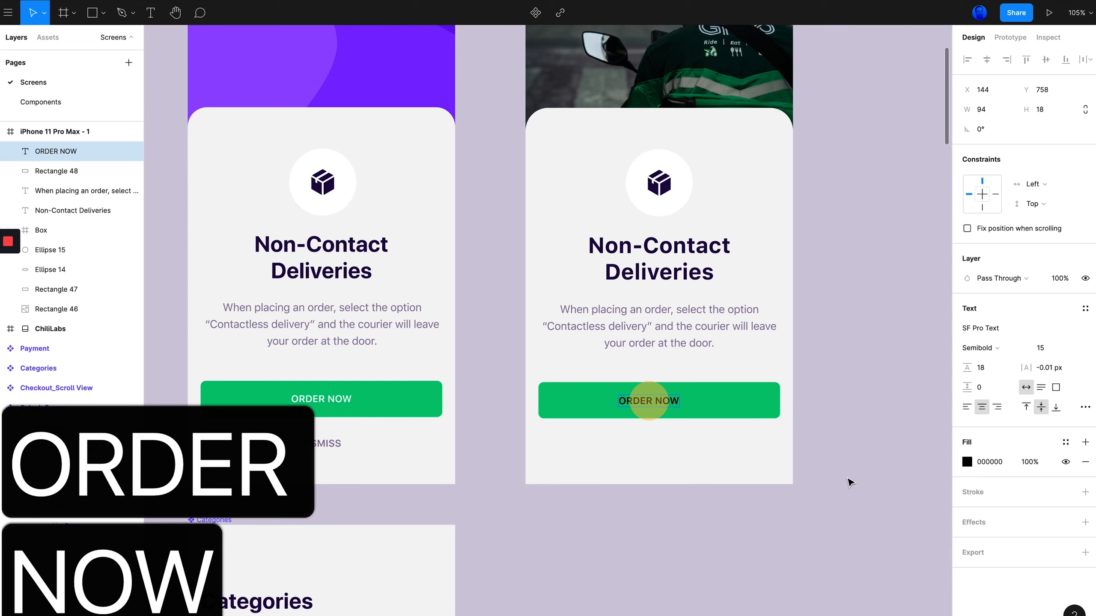
key(Escape)
drag(646, 401, 653, 401)
click(968, 463)
drag(854, 456, 775, 283)
click(854, 285)
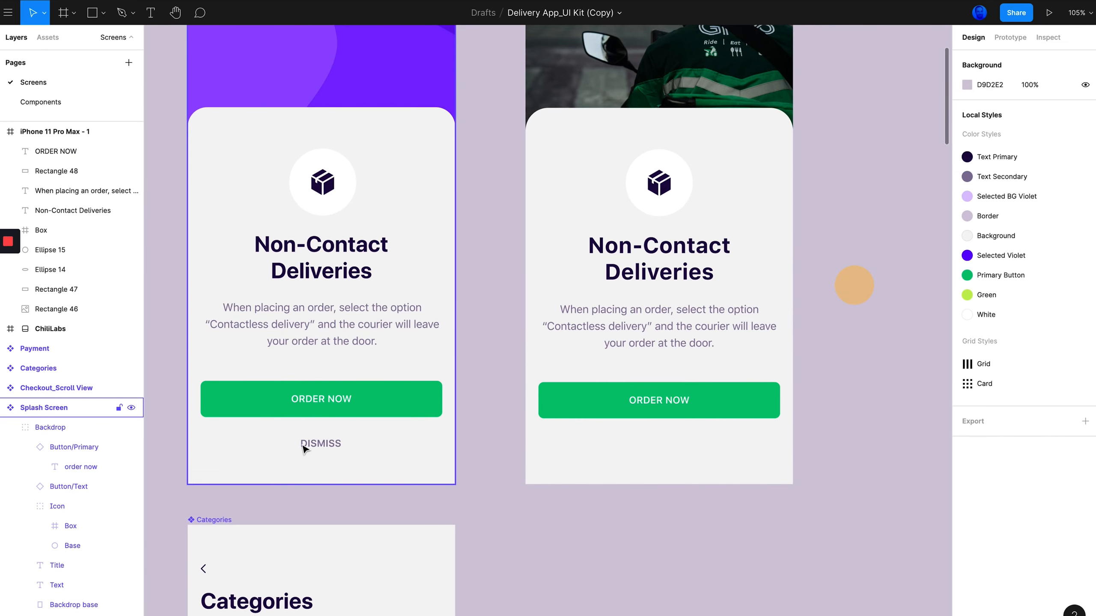
Duplicate the ORDER NOW label and place the copy beside it on the button
scroll(318, 455, up, 2)
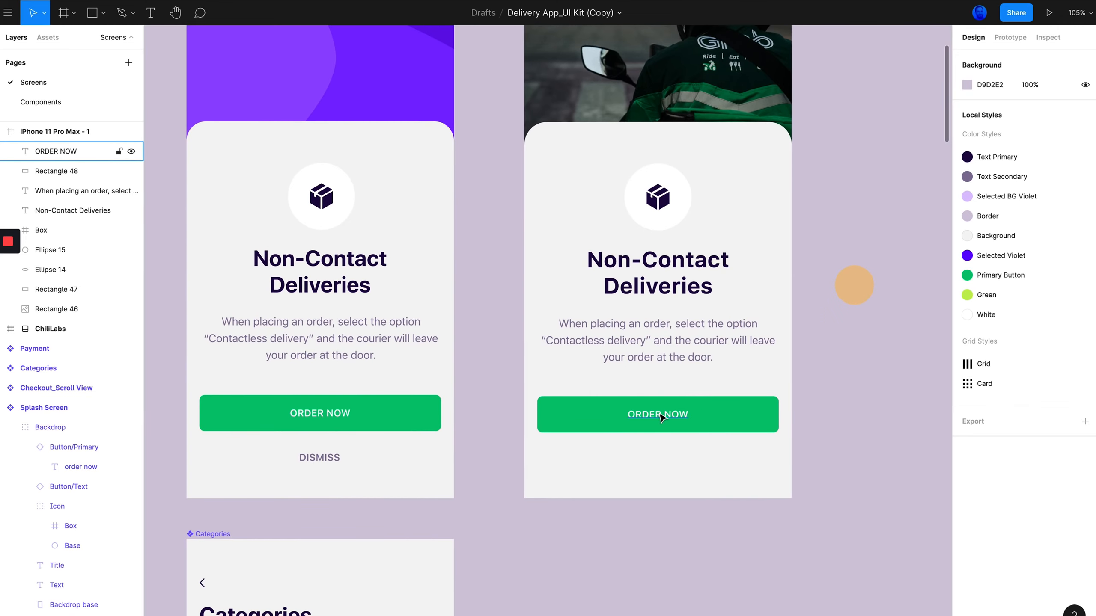
click(660, 416)
scroll(711, 427, down, 3)
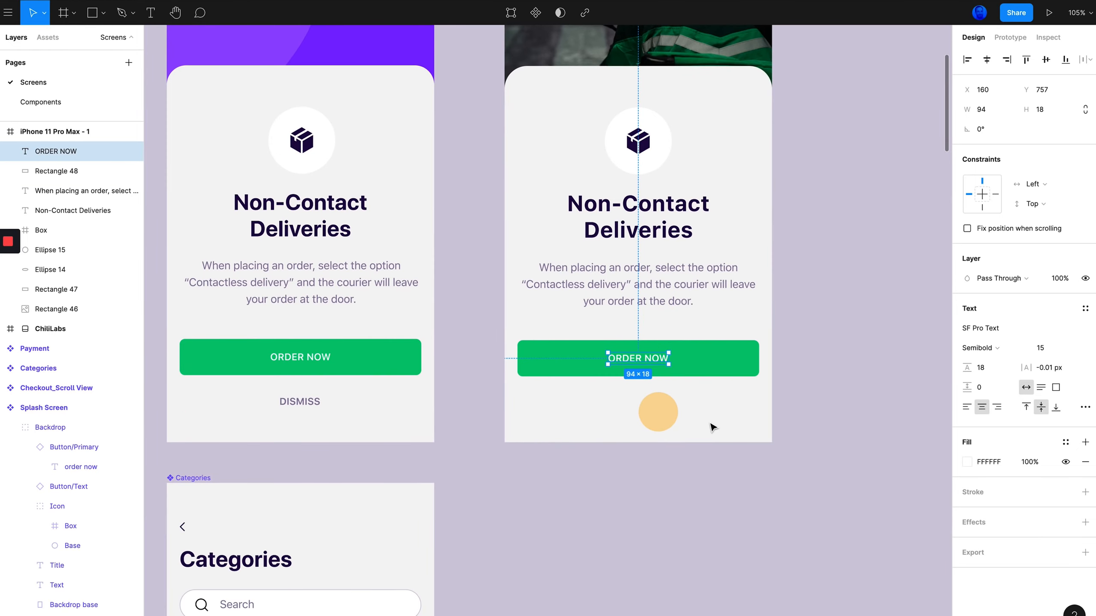
key(super+c)
key(super+v)
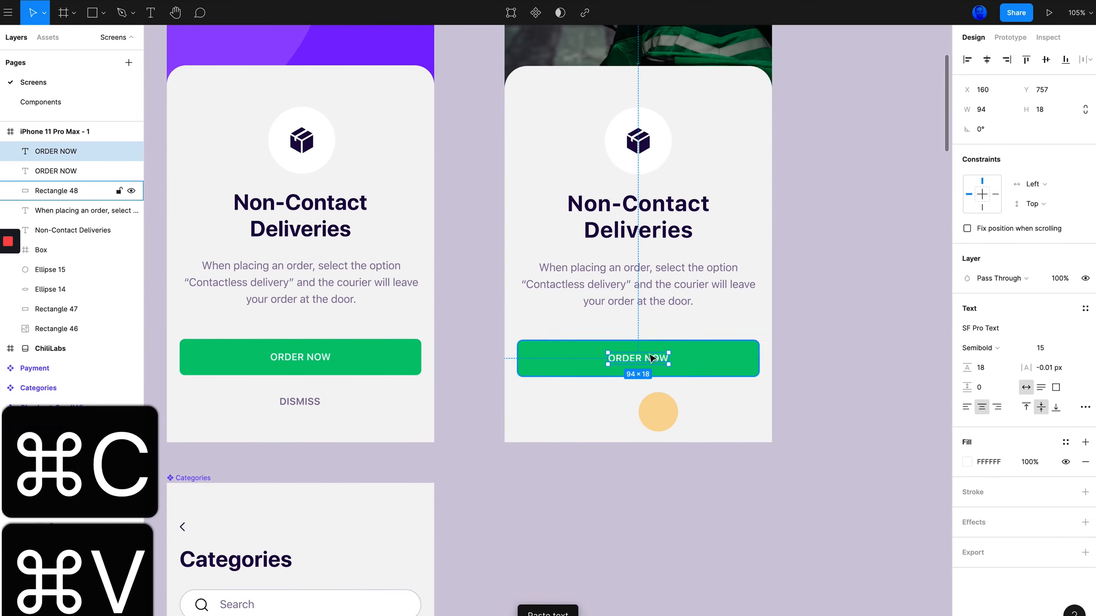
drag(645, 360, 717, 359)
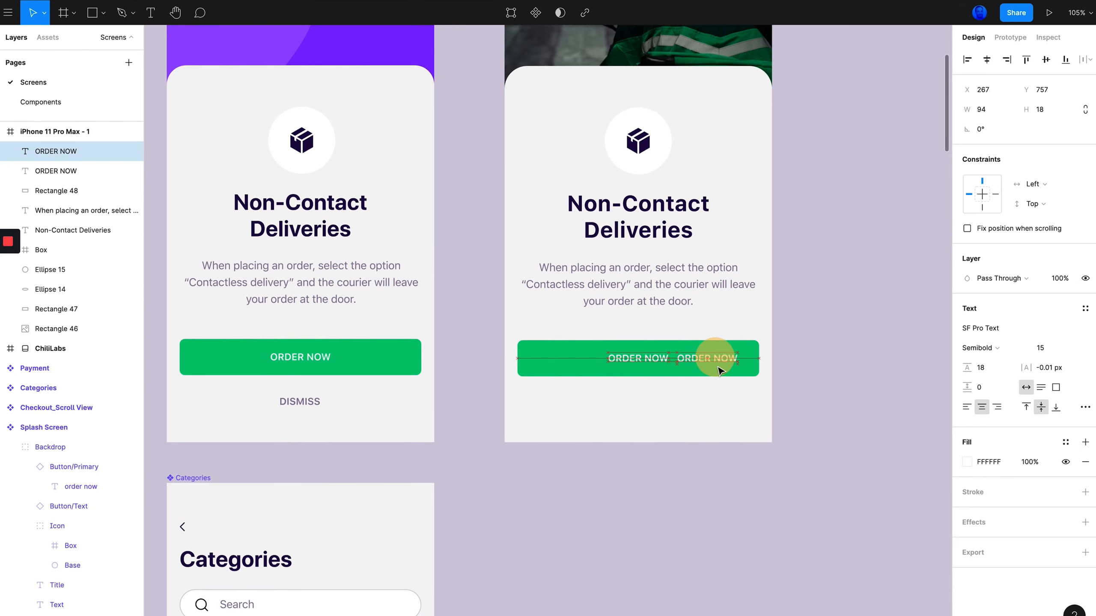
key(super+z)
key(super+z)
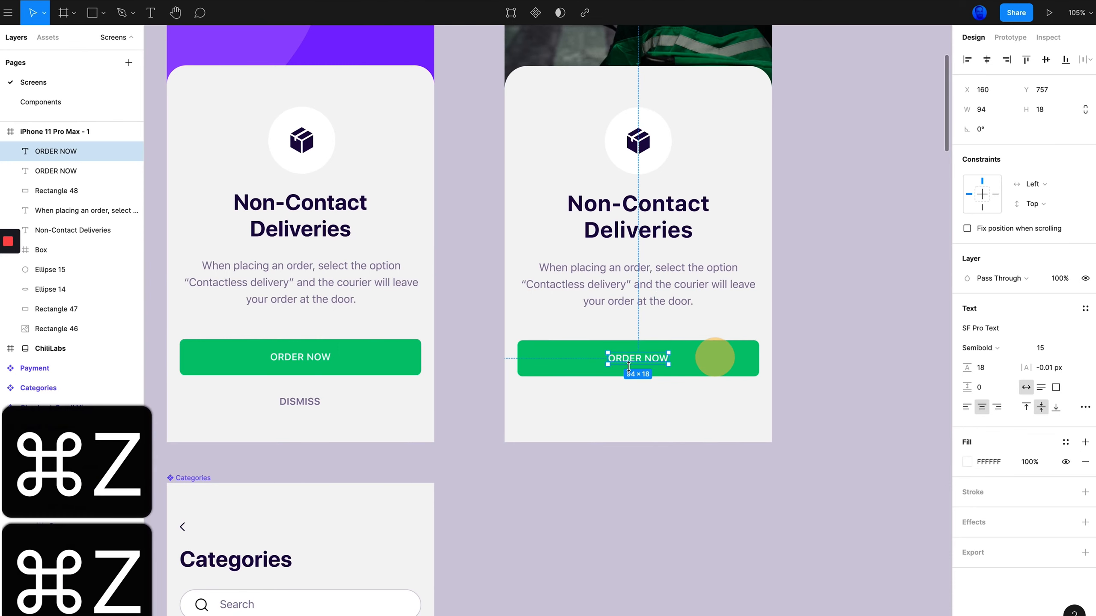
drag(644, 363, 712, 359)
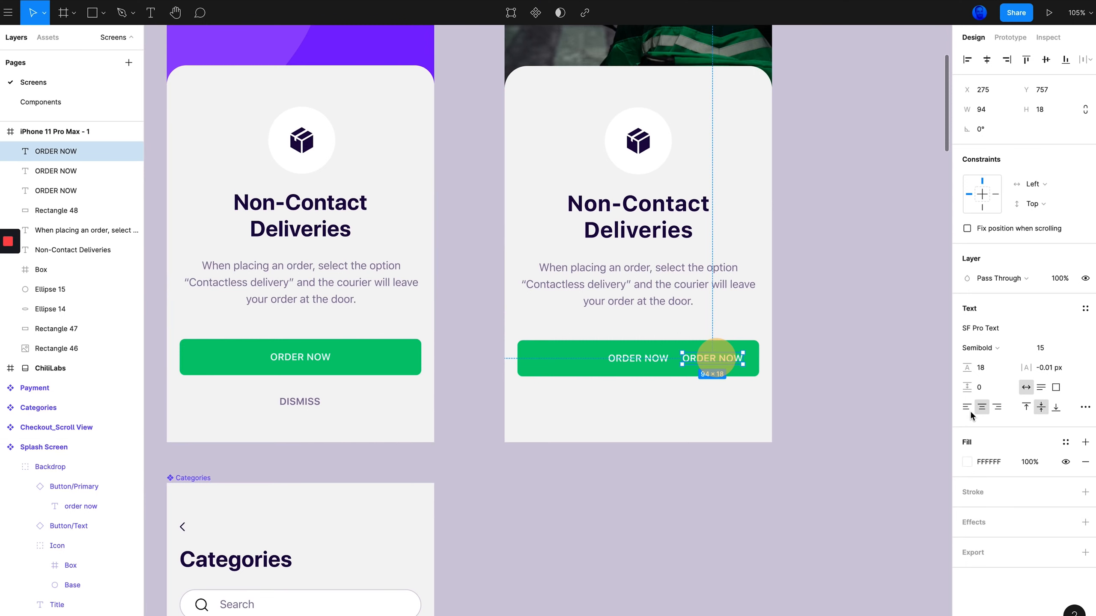
Sample the original DISMISS text colour as the duplicate label's fill with the eyedropper
click(965, 460)
click(821, 503)
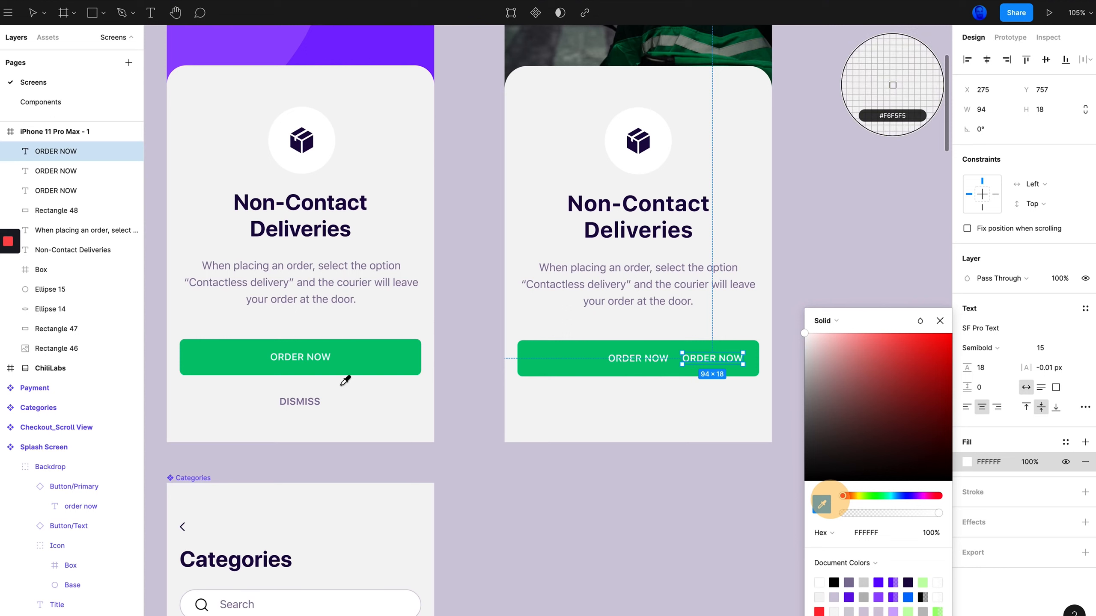
click(308, 402)
click(655, 520)
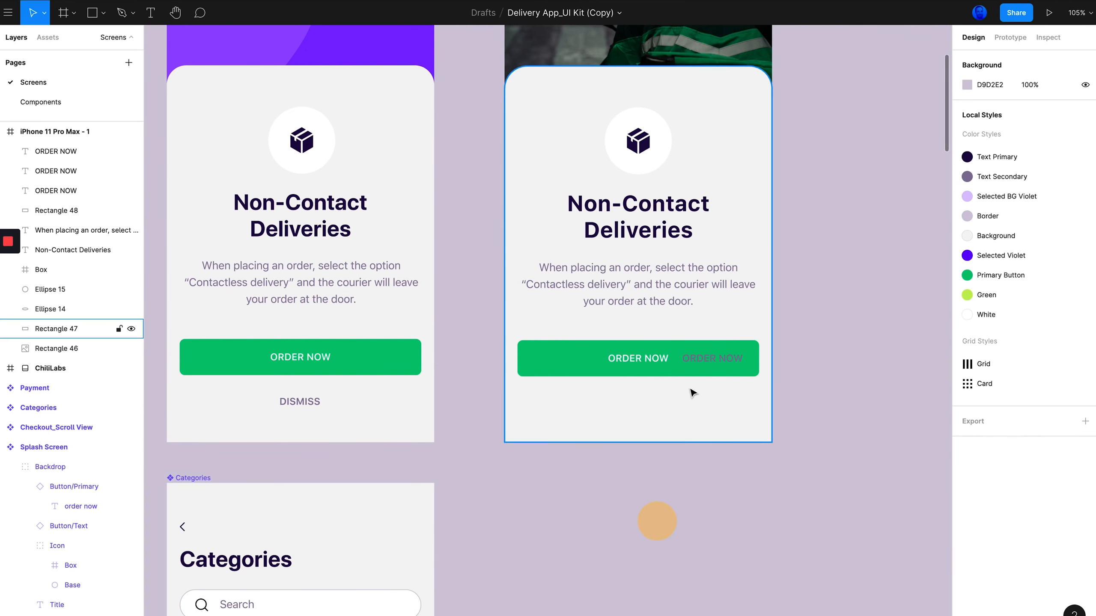
Move the duplicate label below the button and change its text to DISMISS
drag(704, 360, 638, 401)
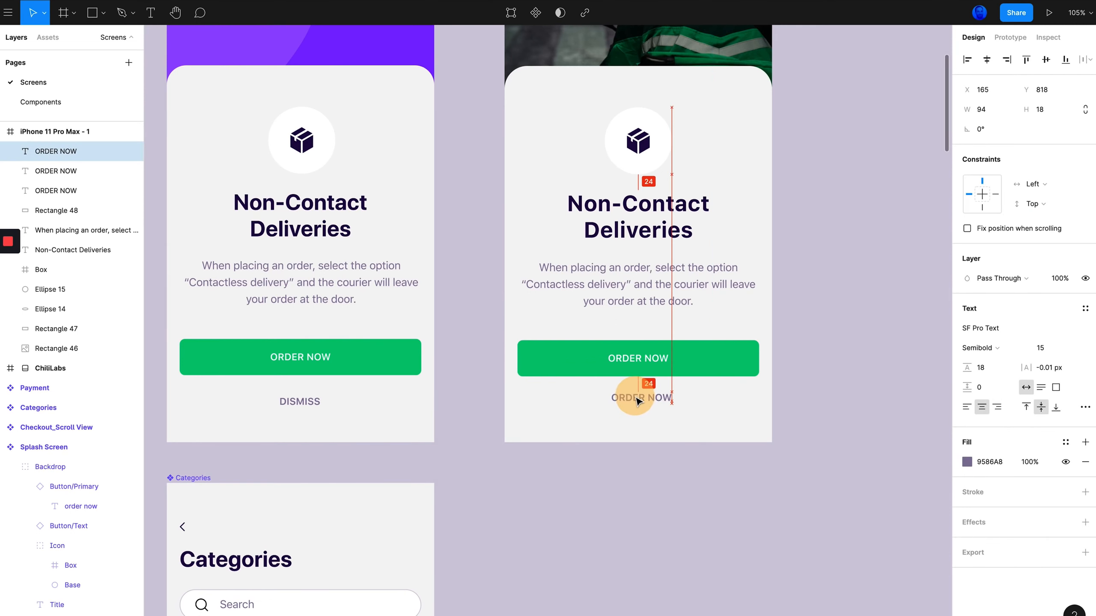
double_click(638, 398)
text(D)
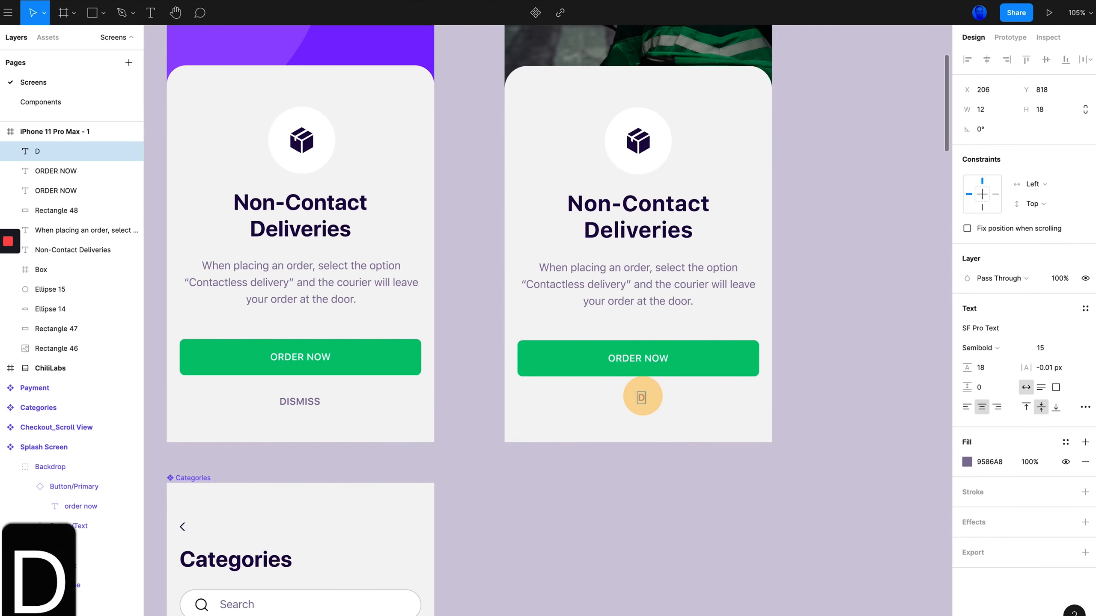
text(ISMISS)
click(692, 509)
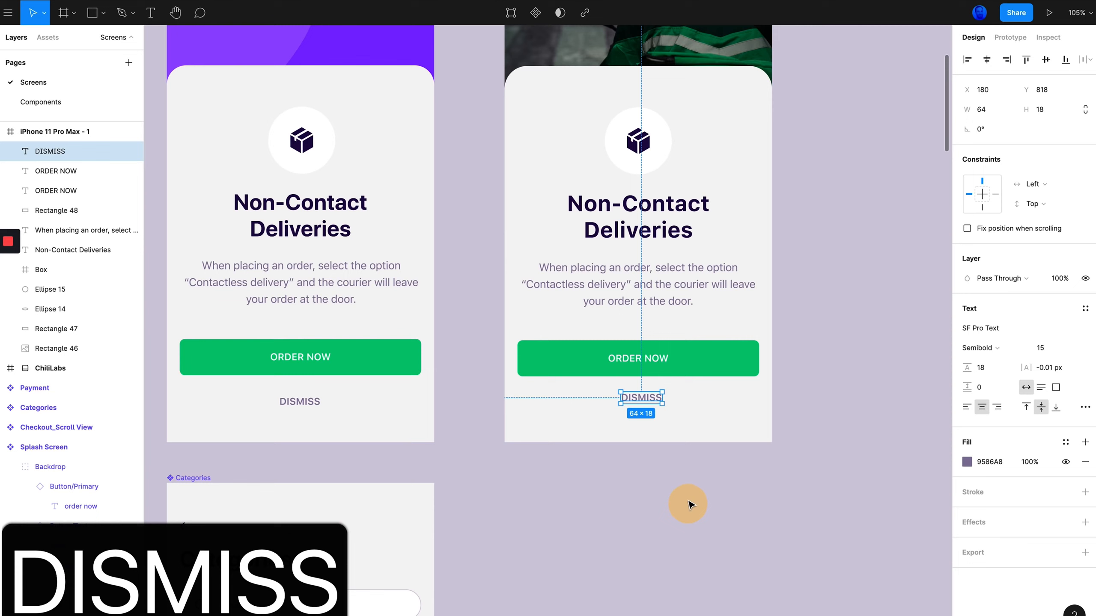
Check the original DISMISS label's position and nudge the new DISMISS label to Y 826
click(309, 400)
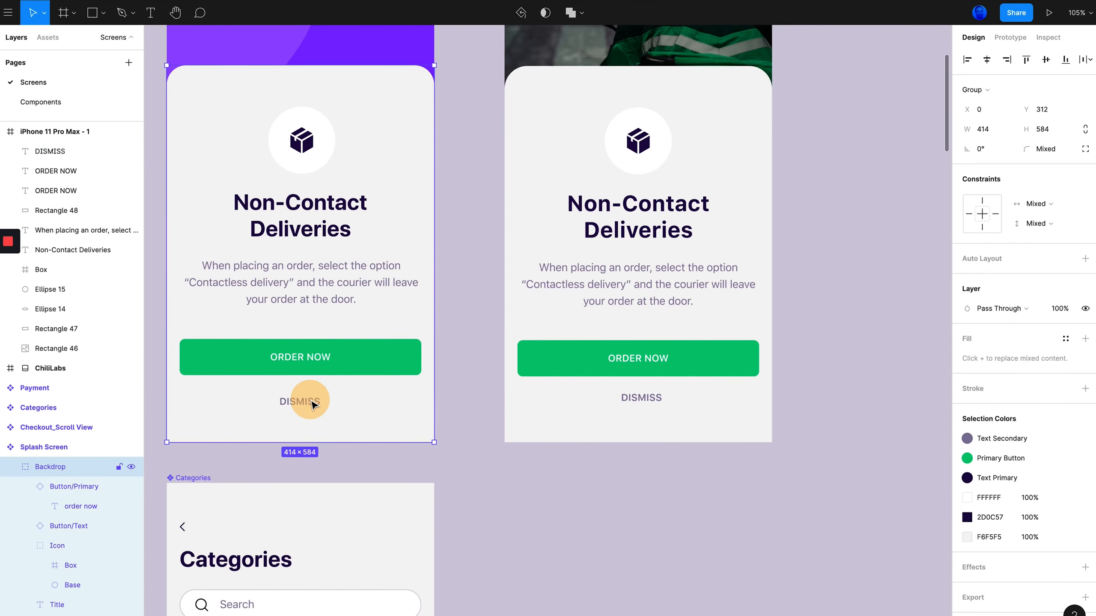
click(311, 402)
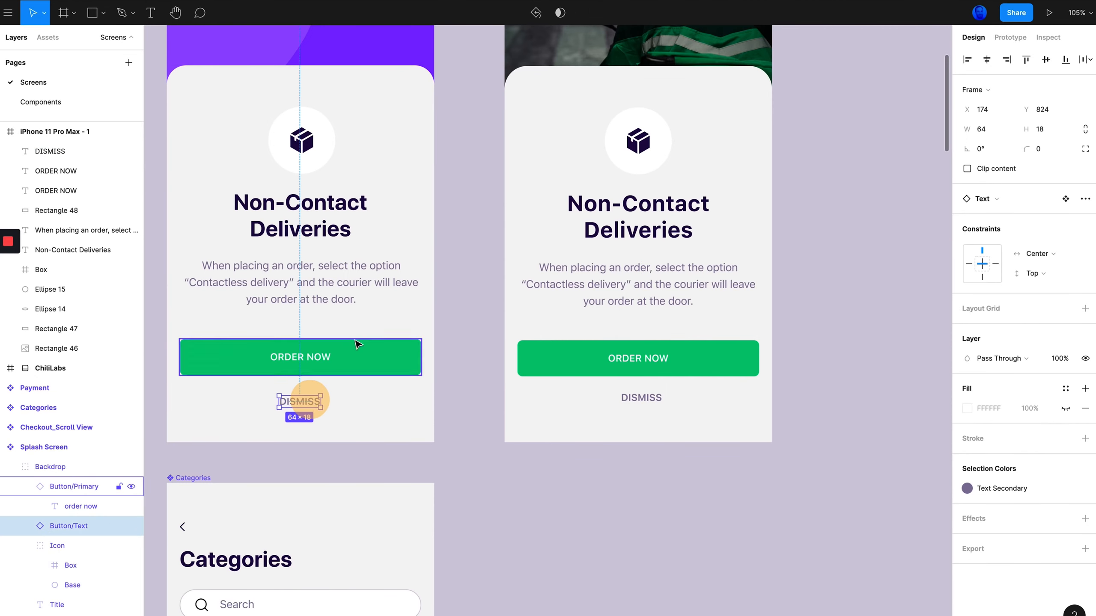
click(643, 397)
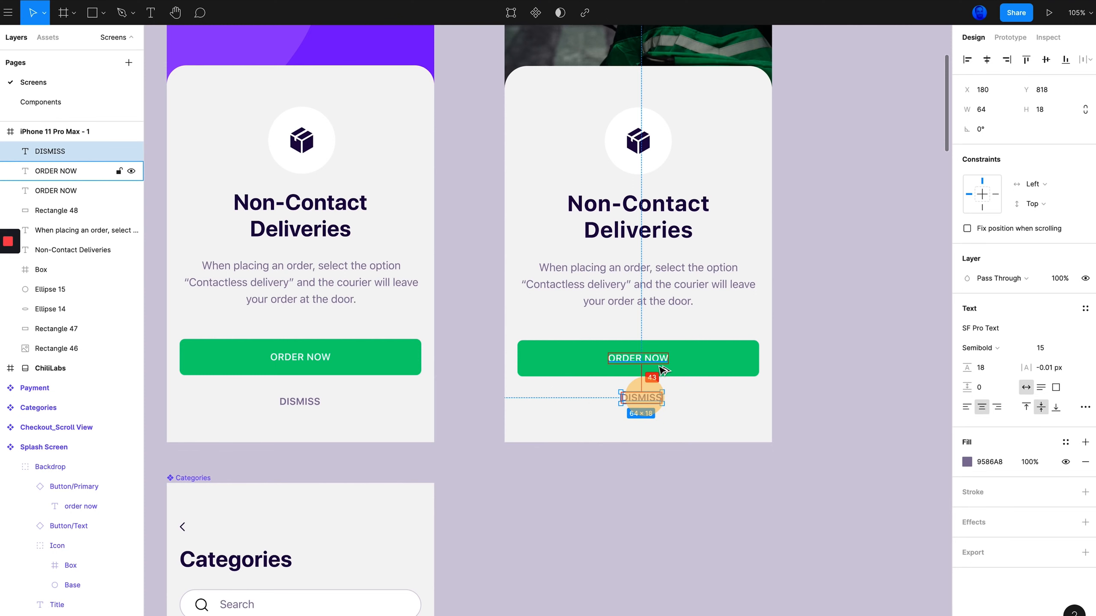
key(alt+Up)
key(alt+Up)
key(alt+Up)
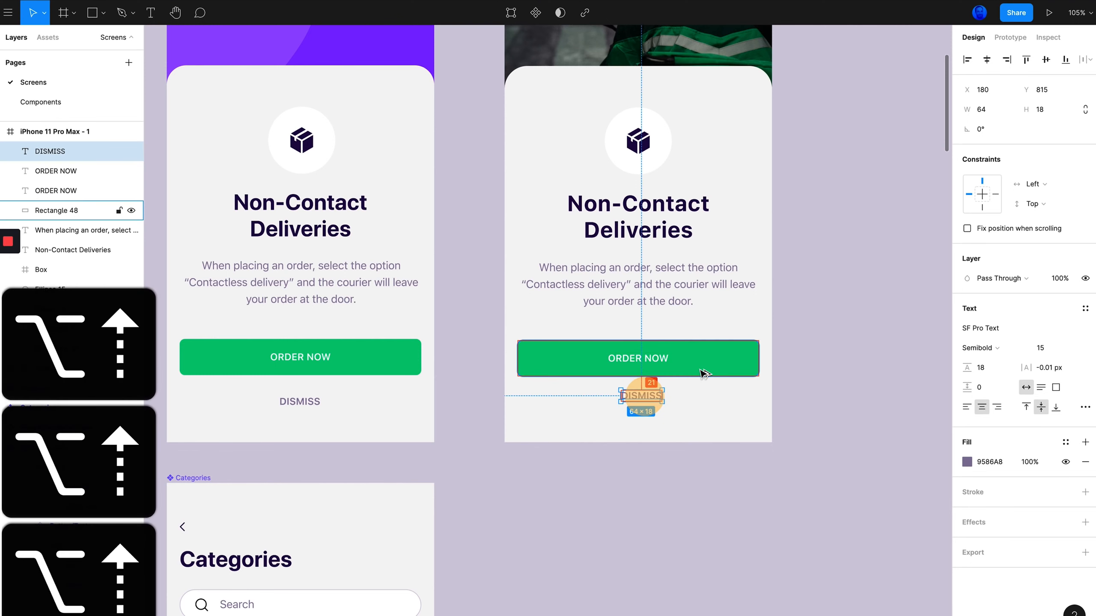
key(alt+Down)
key(alt+Down)
key(alt+Down)
key(alt+Down)
key(alt+Down)
key(alt+Down)
key(alt+Down)
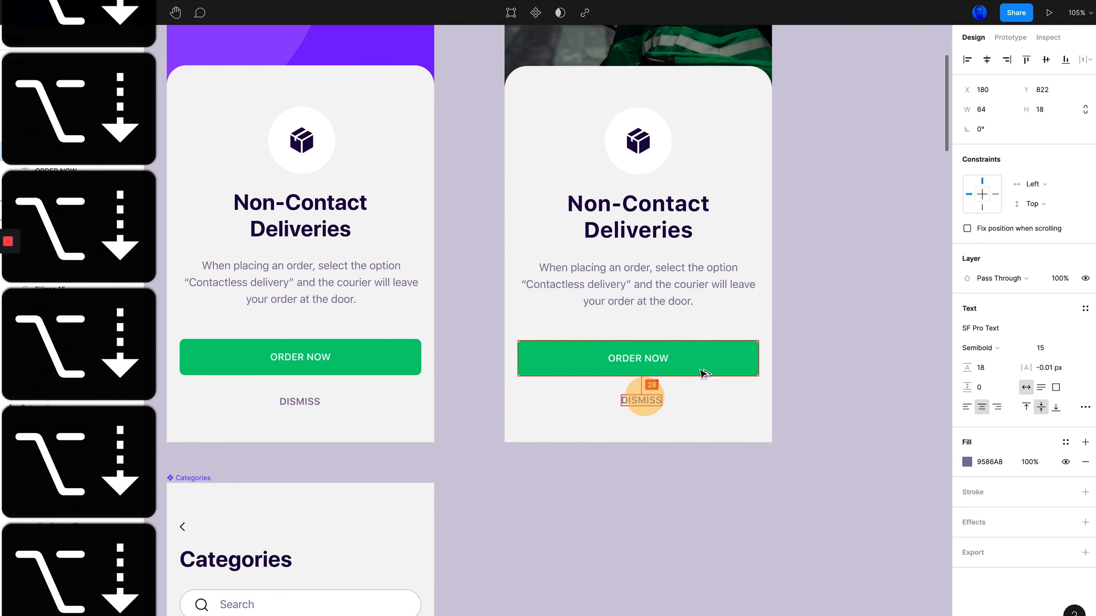
Zoom out and compare the finished copy with the original splash screen side by side
click(643, 456)
scroll(644, 458, down, 5)
scroll(642, 460, up, 1)
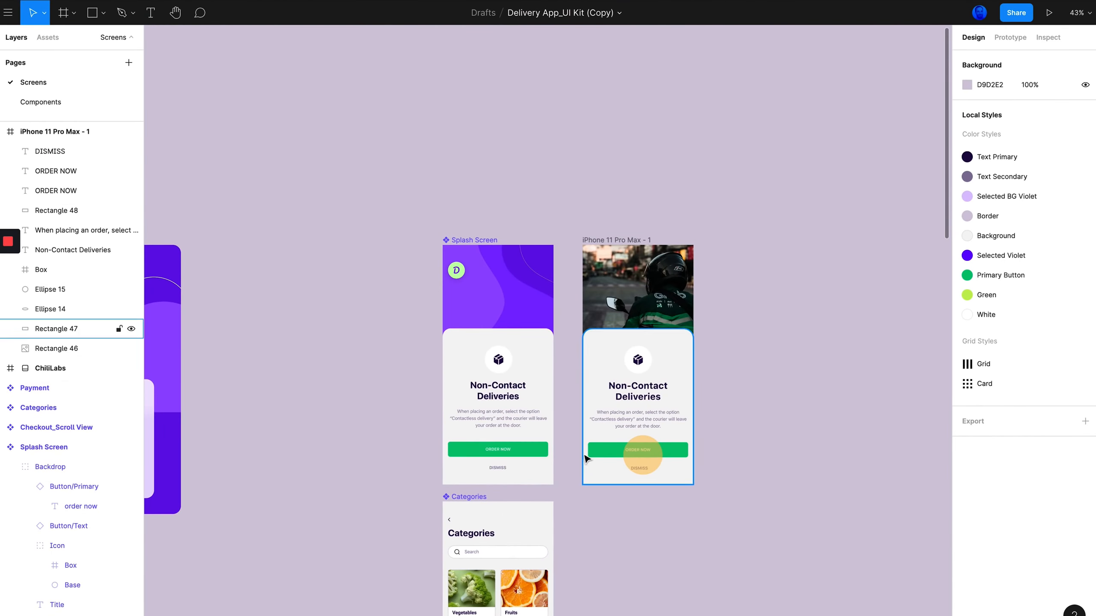
scroll(556, 454, up, 4)
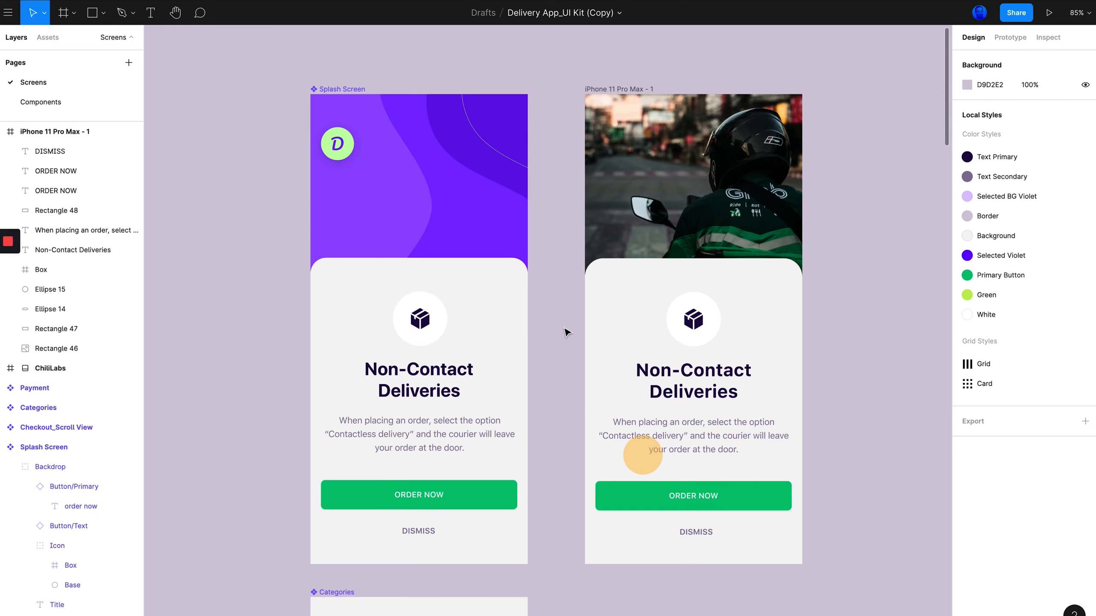
scroll(566, 332, down, 1)
scroll(567, 332, right, 2)
scroll(492, 190, up, 2)
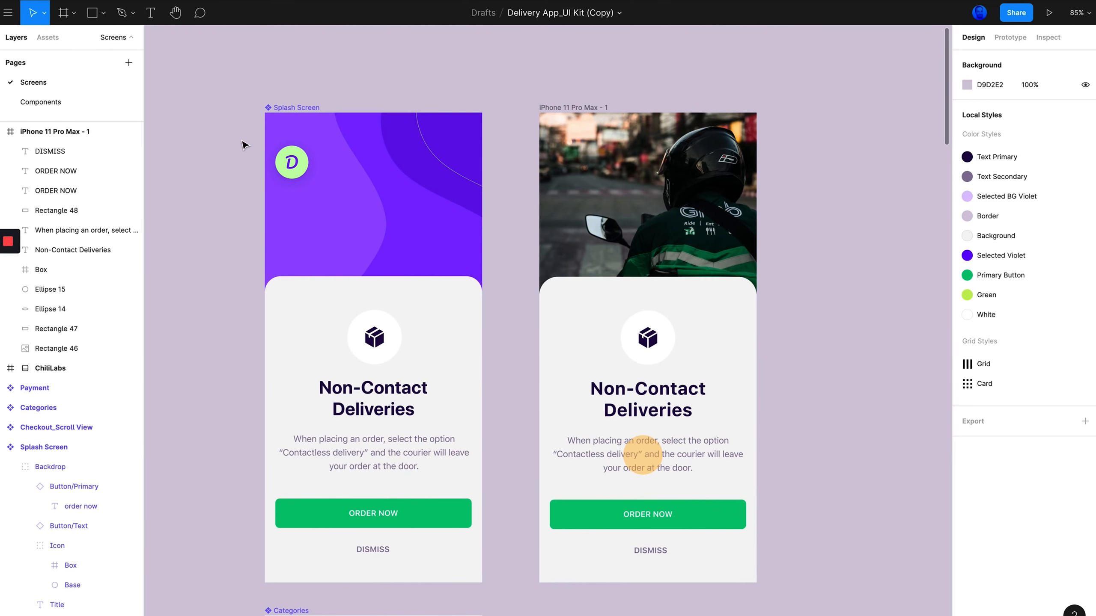